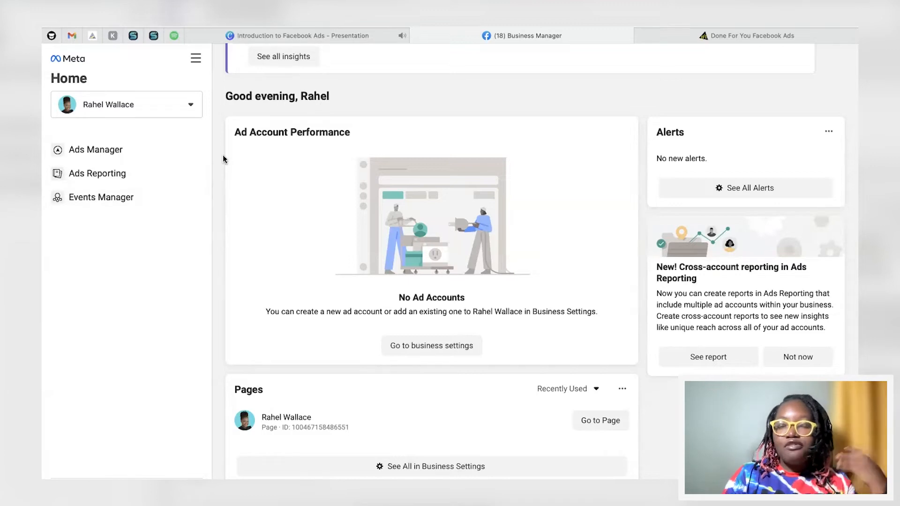
# Step: Open Business settings from the all-tools menu
pyautogui.click(197, 61)
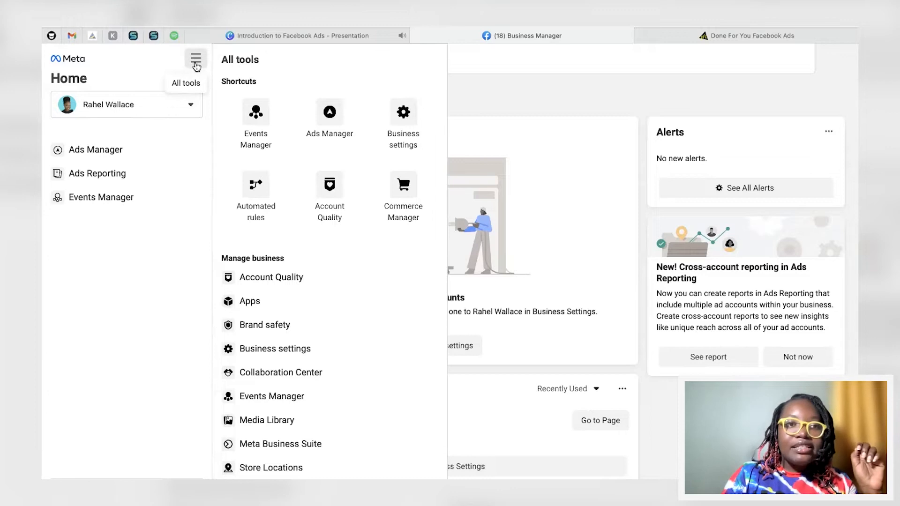
pyautogui.click(404, 116)
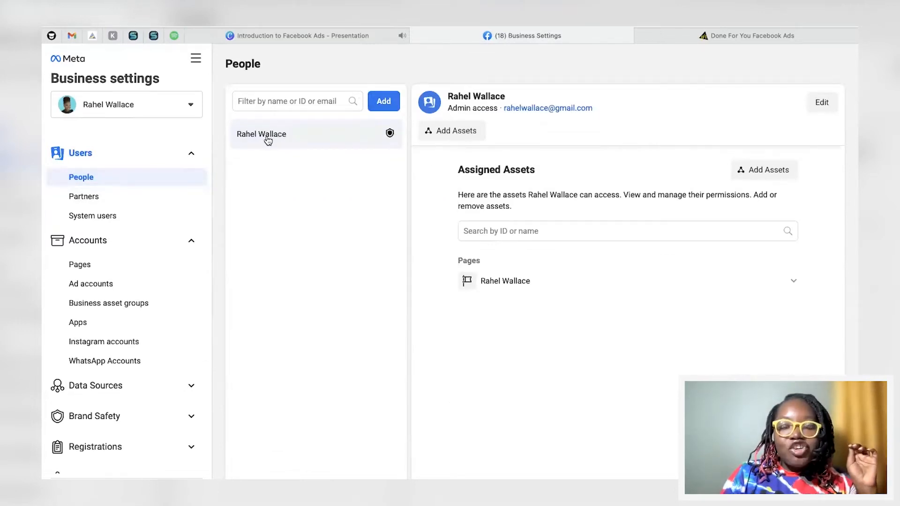
# Step: Start inviting a person with Admin access and the Developer role, then close the invite dialog without sending
pyautogui.click(385, 100)
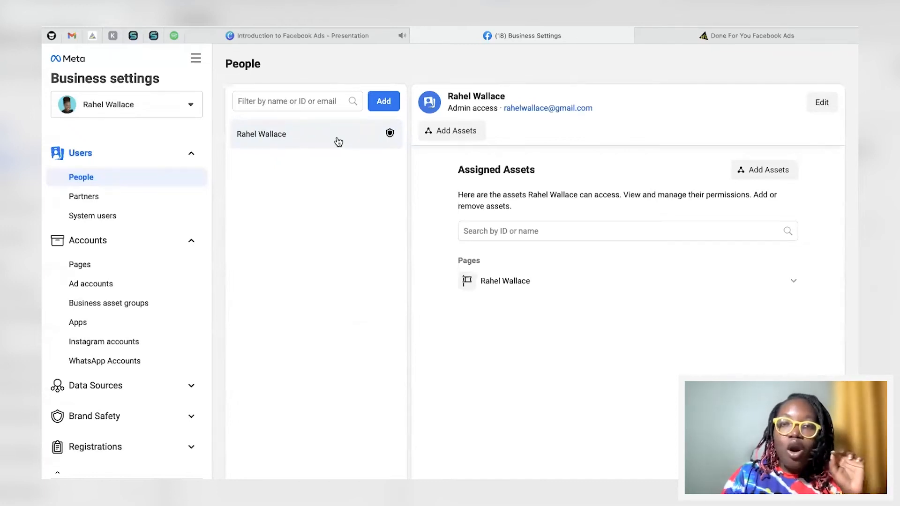
pyautogui.click(383, 101)
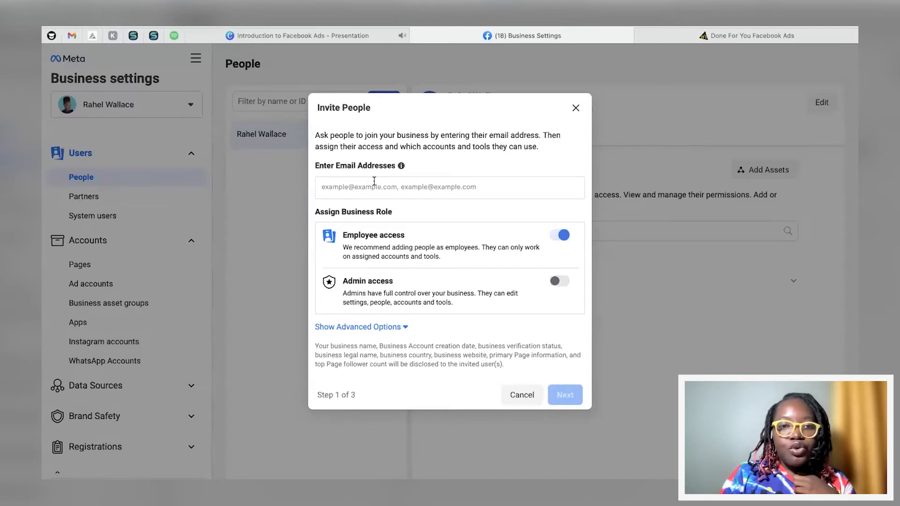
pyautogui.click(347, 186)
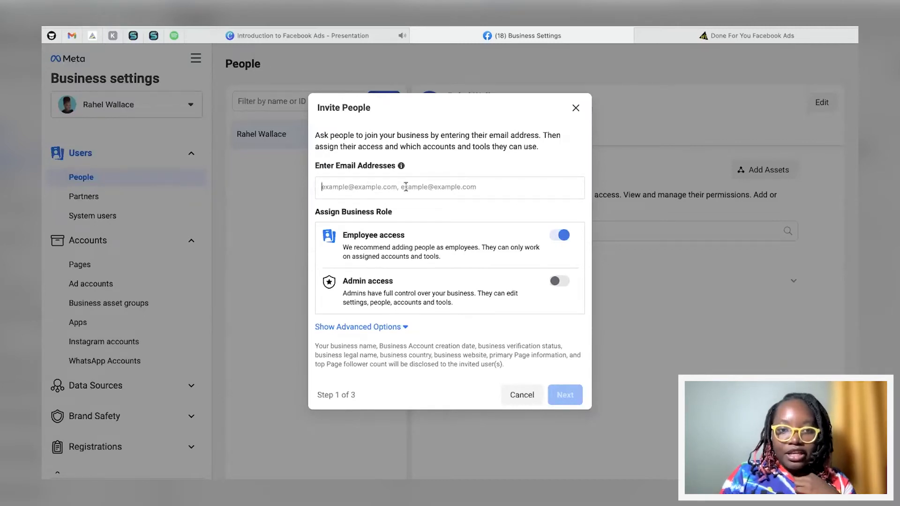
pyautogui.click(558, 283)
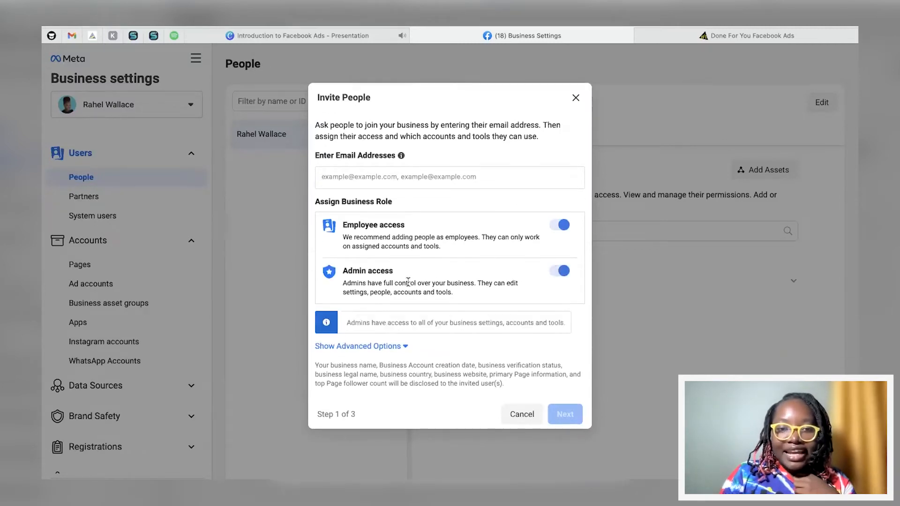
pyautogui.click(364, 347)
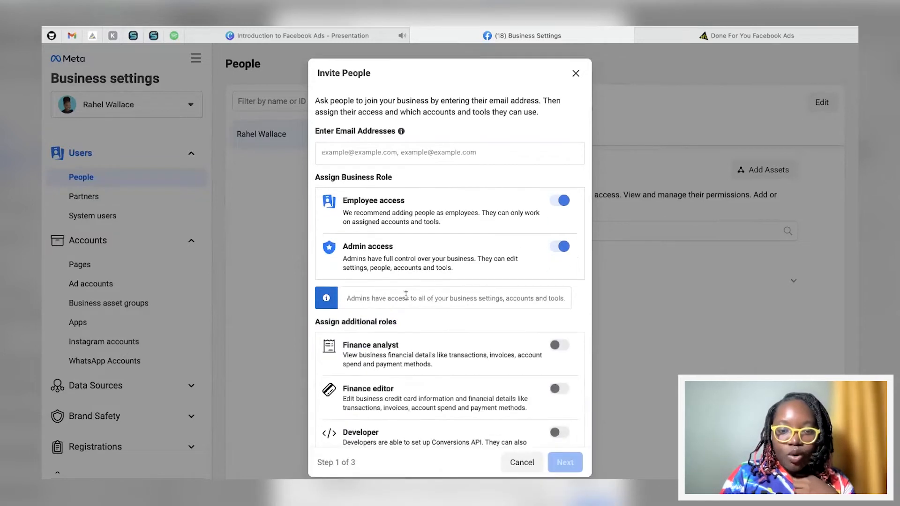
pyautogui.scroll(-2, 405, 295)
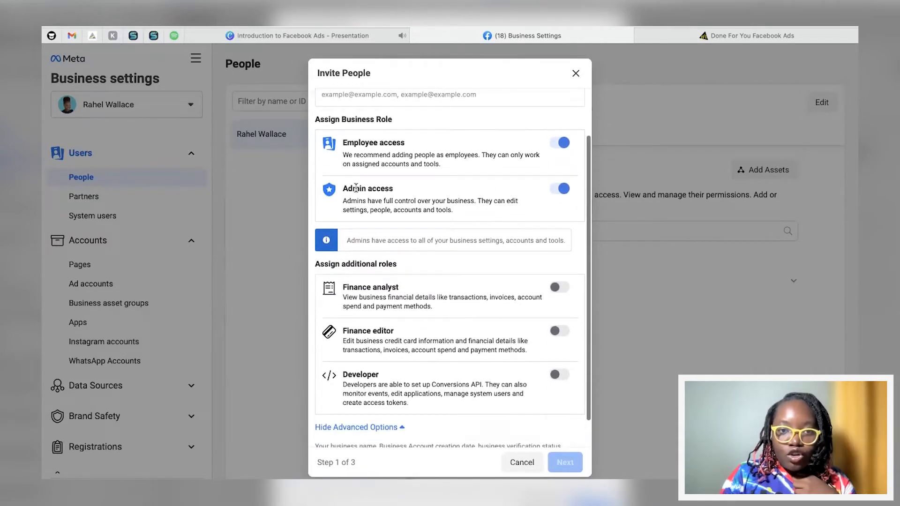
pyautogui.scroll(-1, 436, 225)
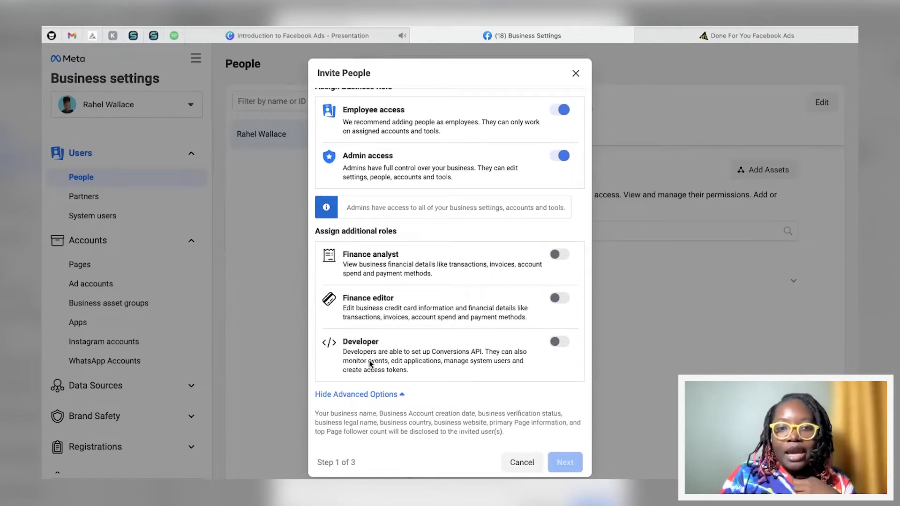
pyautogui.click(559, 342)
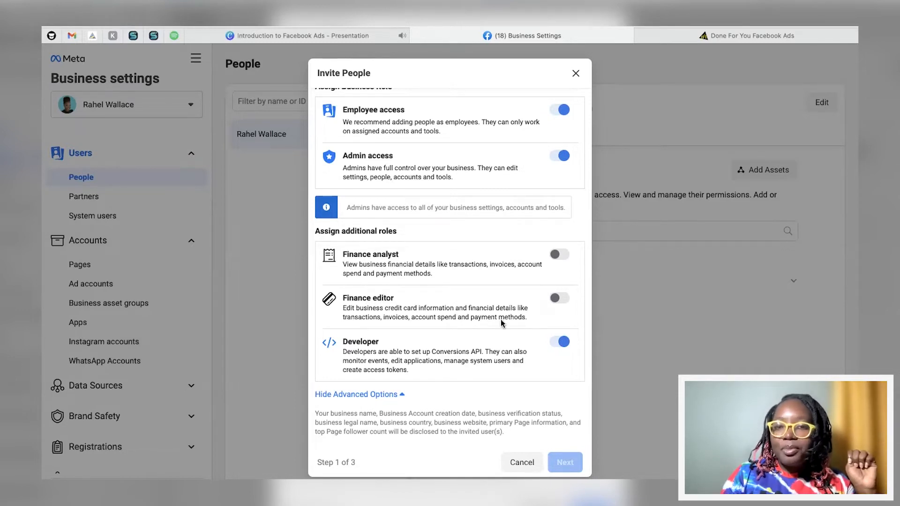
pyautogui.scroll(3, 513, 316)
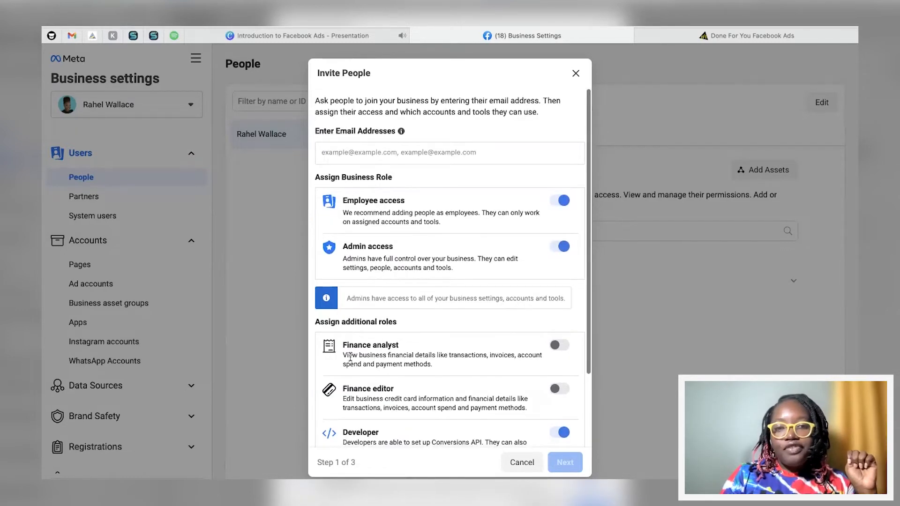
pyautogui.click(575, 73)
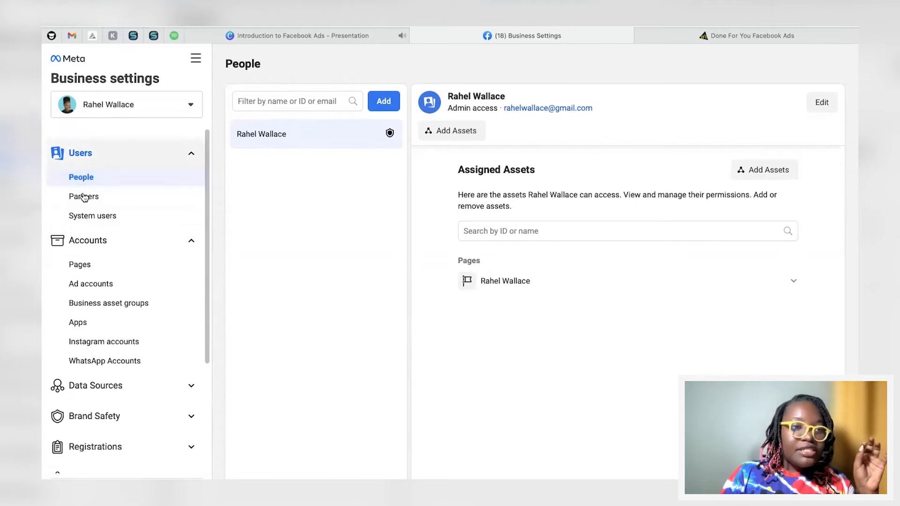
# Step: Go to Pages and remove the existing person's access to the business Page
pyautogui.click(81, 265)
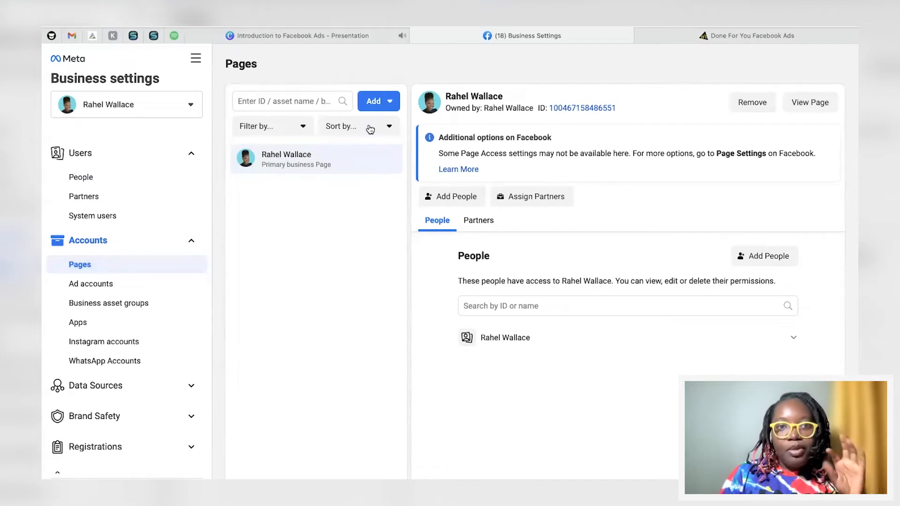
pyautogui.click(387, 104)
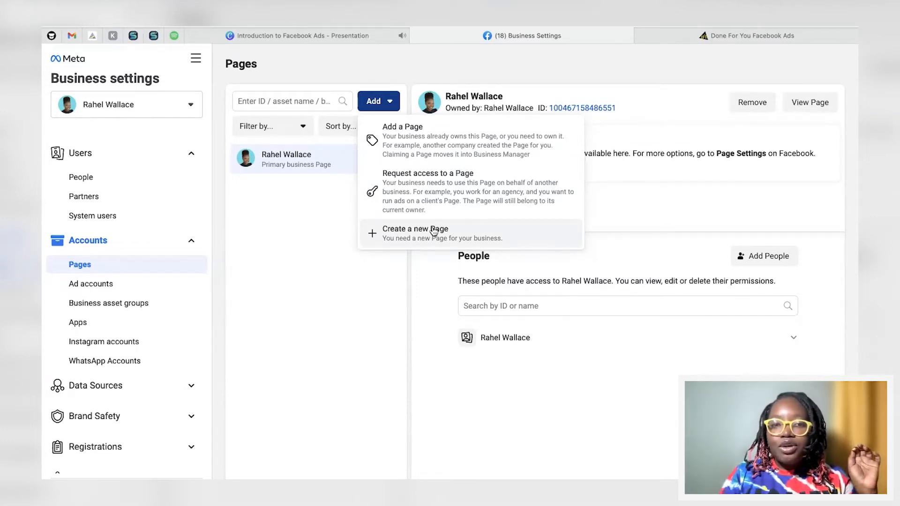
pyautogui.click(435, 146)
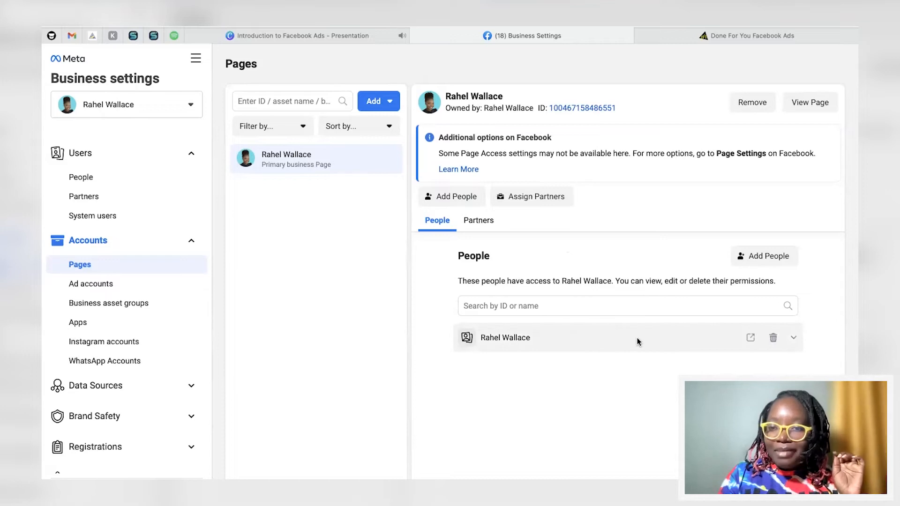
pyautogui.click(773, 337)
pyautogui.click(707, 338)
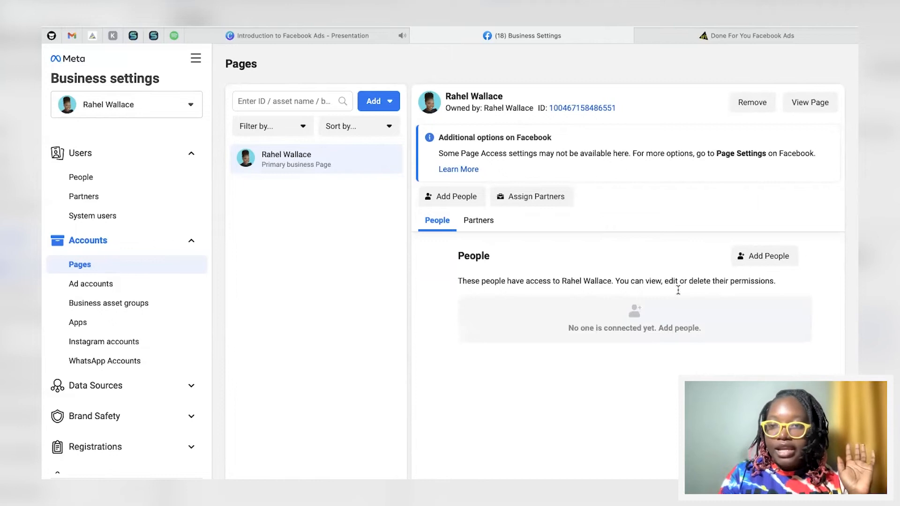
# Step: Add the user back to the Page with two task-access permissions enabled and assign them
pyautogui.click(760, 257)
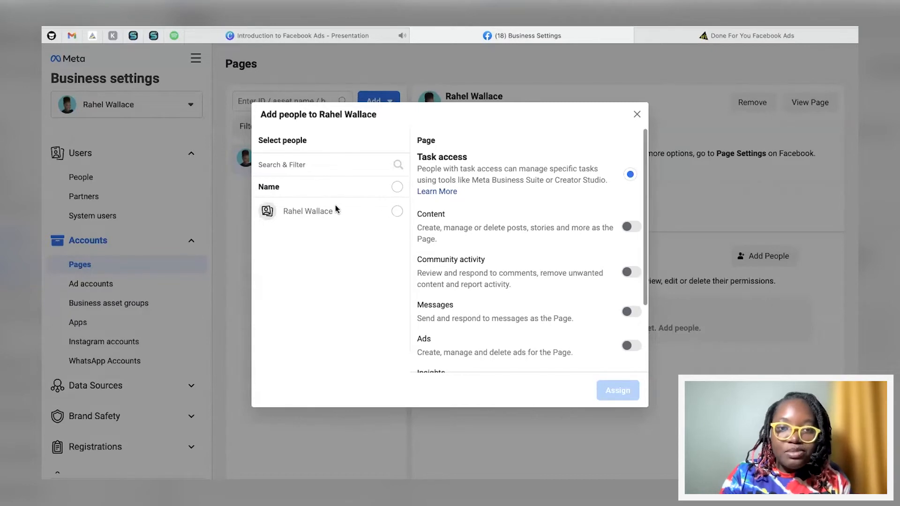
pyautogui.click(397, 212)
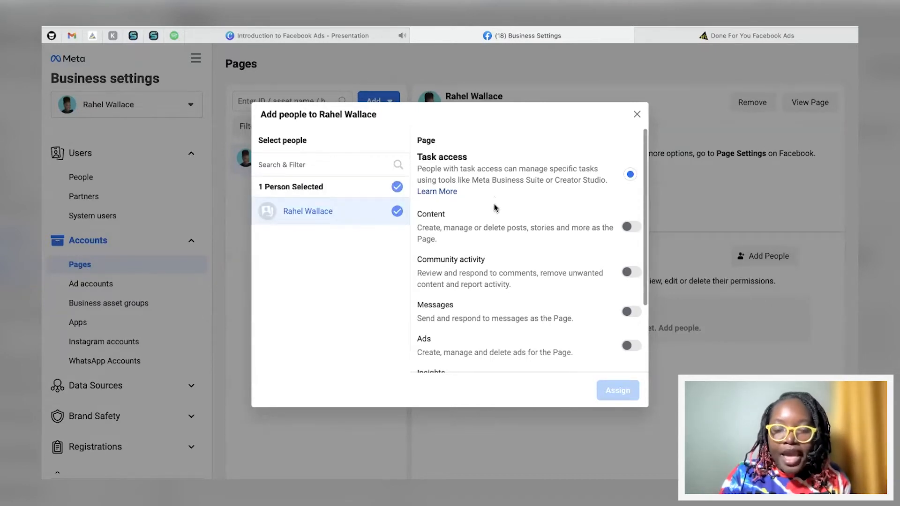
pyautogui.scroll(-2, 497, 227)
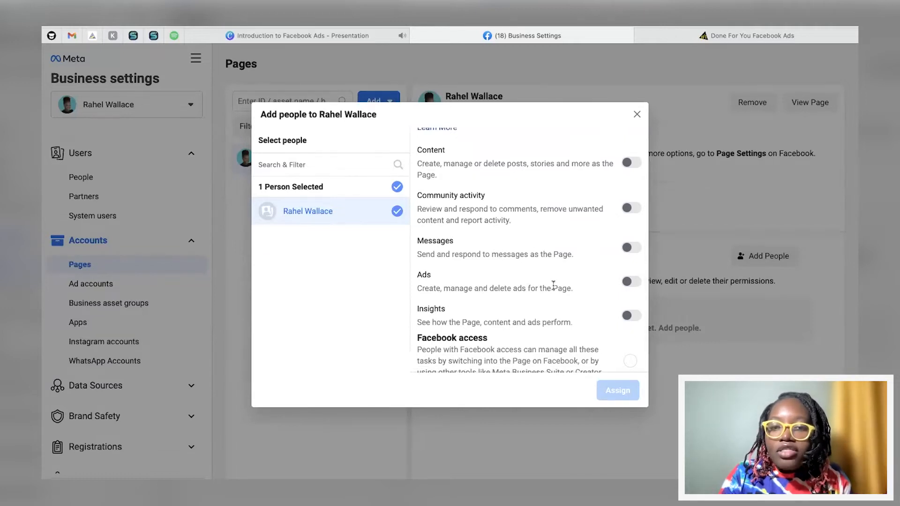
pyautogui.scroll(-1, 552, 284)
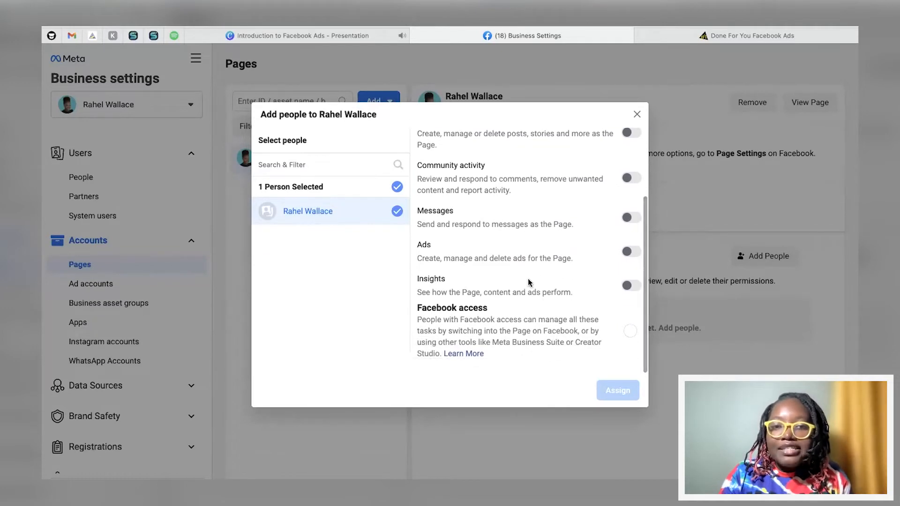
pyautogui.scroll(2, 603, 202)
pyautogui.click(630, 185)
pyautogui.click(628, 302)
pyautogui.scroll(-2, 563, 325)
pyautogui.click(616, 392)
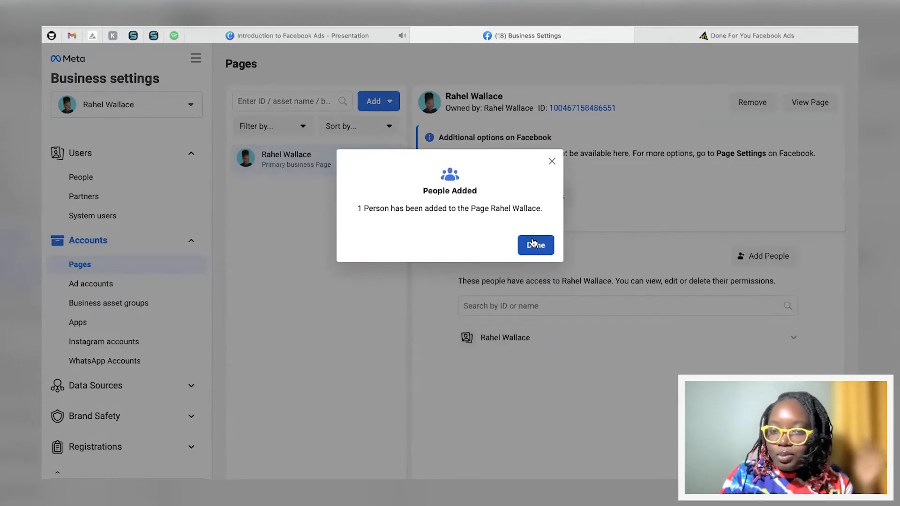
pyautogui.click(534, 244)
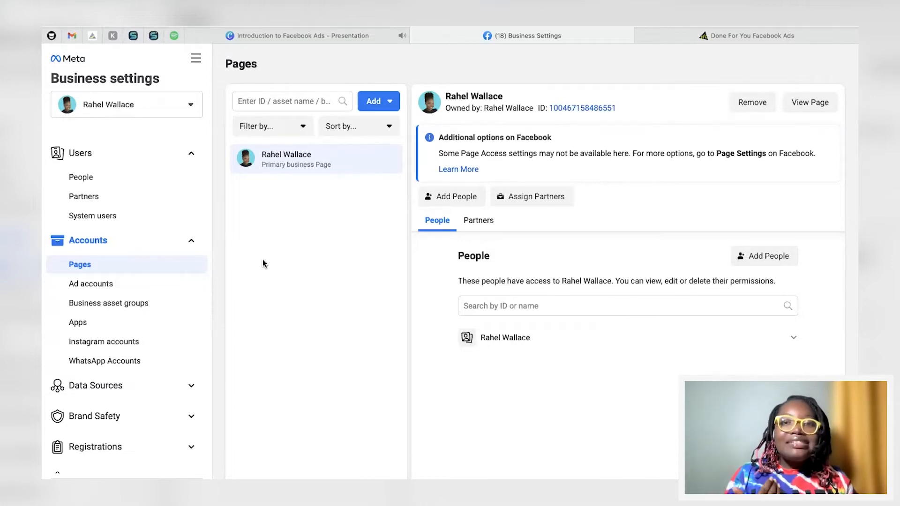
# Step: Start creating a new ad account and name it with the owner's name followed by Ad Account
pyautogui.click(85, 284)
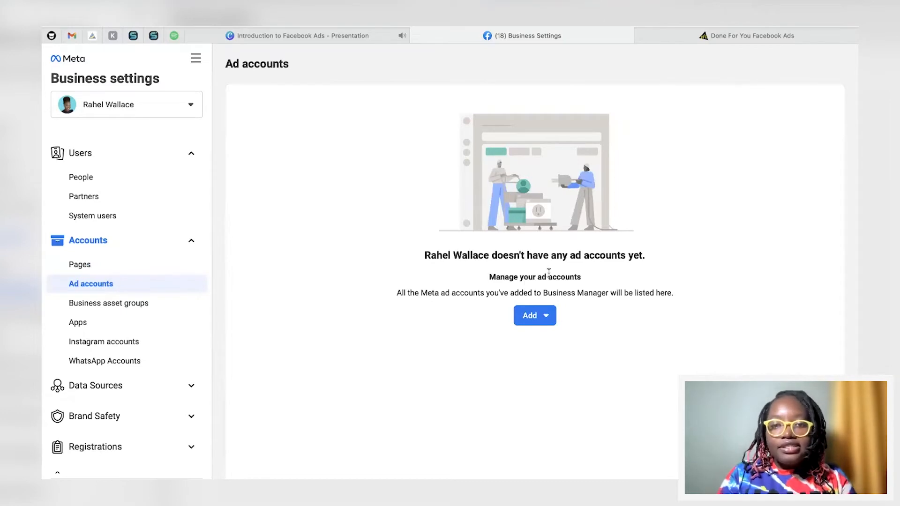
pyautogui.click(547, 316)
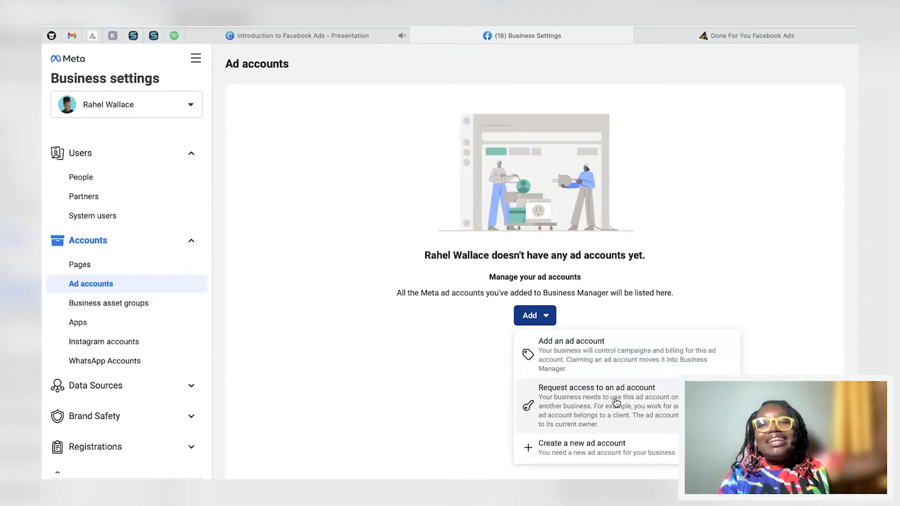
pyautogui.click(580, 450)
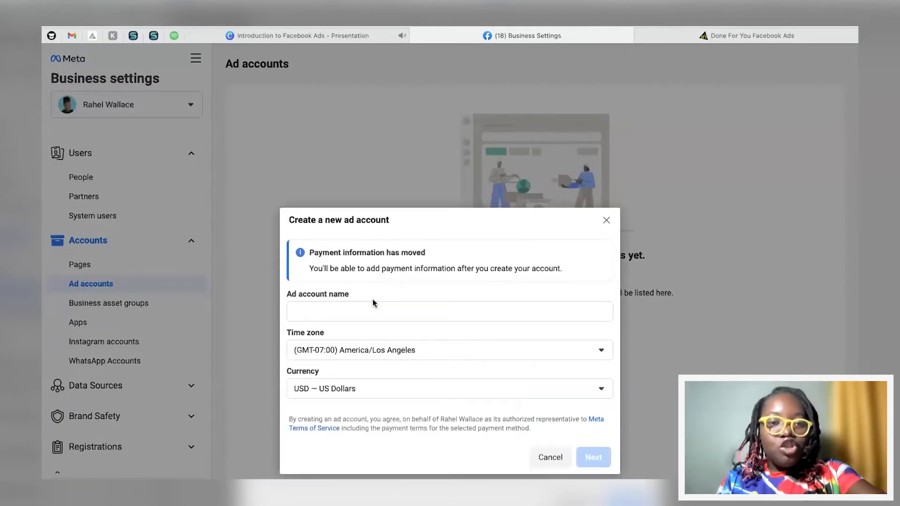
pyautogui.click(326, 307)
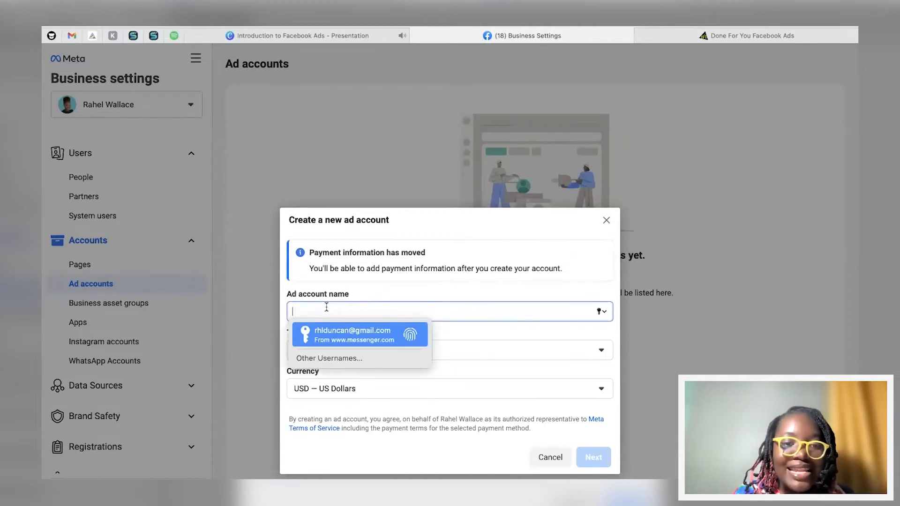
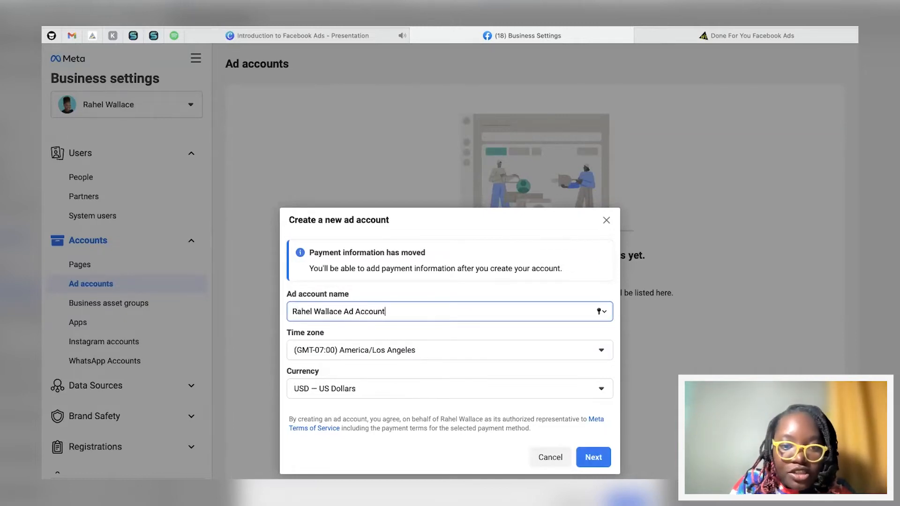
# Step: Set the ad account's time zone to (GMT-05:00) America/Bogota
pyautogui.click(328, 352)
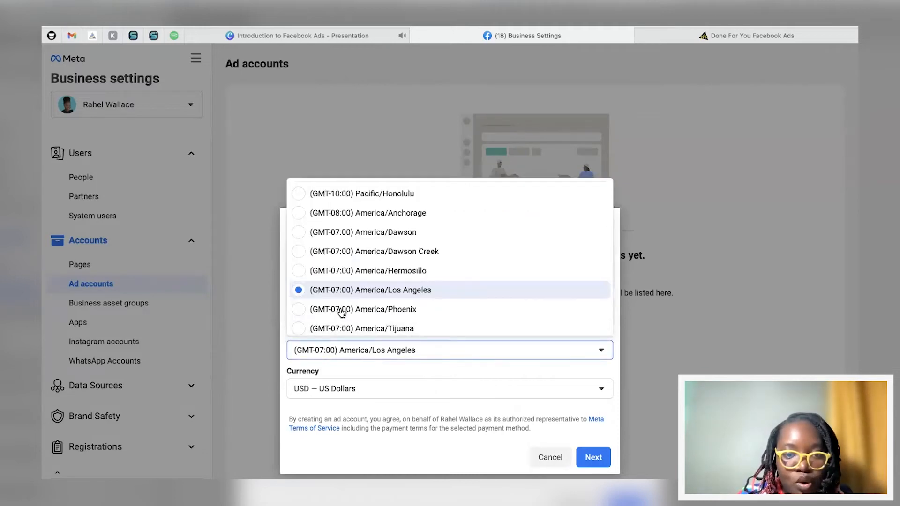
pyautogui.scroll(-5, 341, 313)
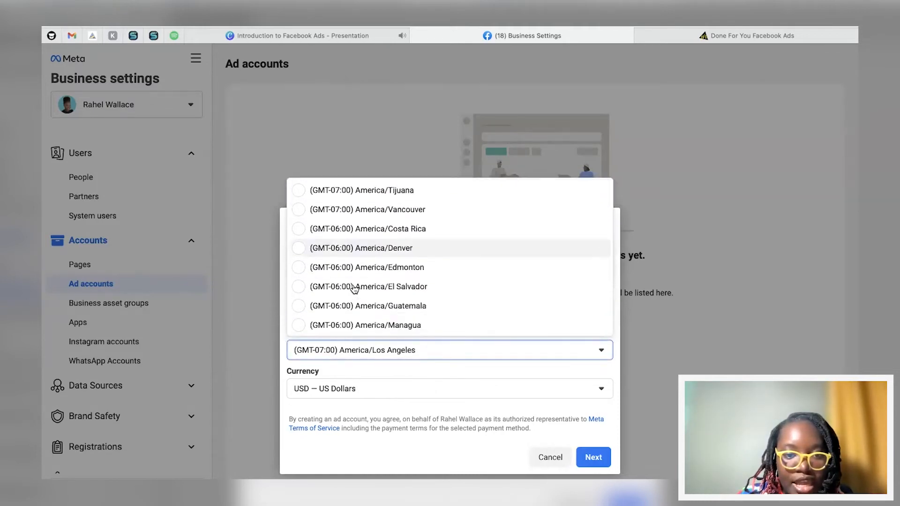
pyautogui.scroll(-4, 354, 288)
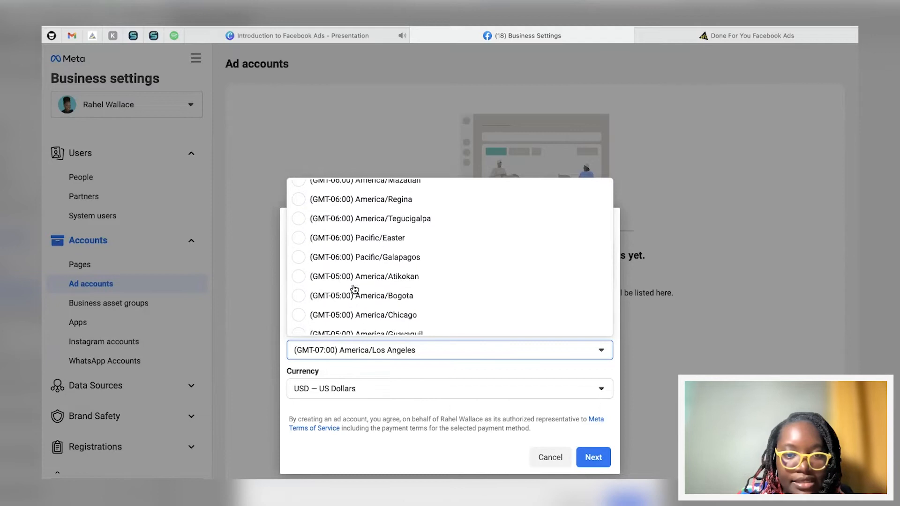
pyautogui.scroll(-1, 354, 288)
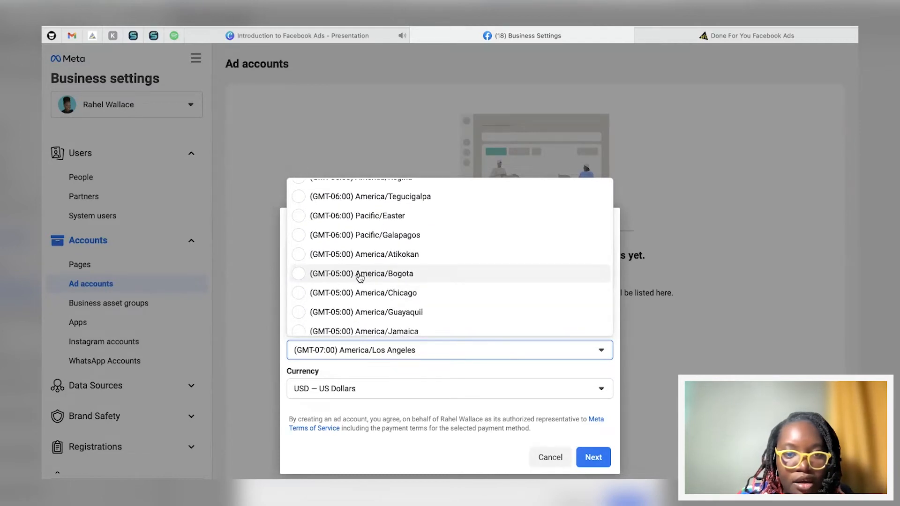
pyautogui.click(360, 276)
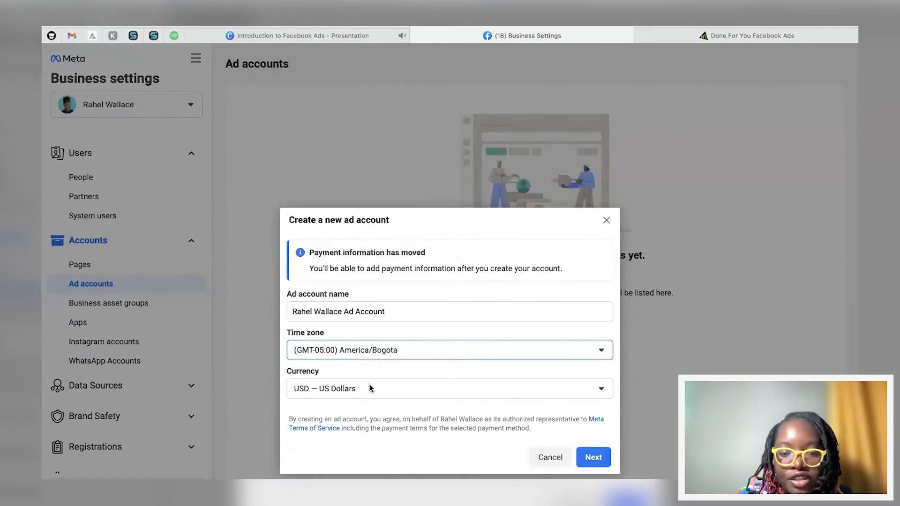
# Step: Set the new ad account's currency to USD — US Dollars
pyautogui.click(352, 389)
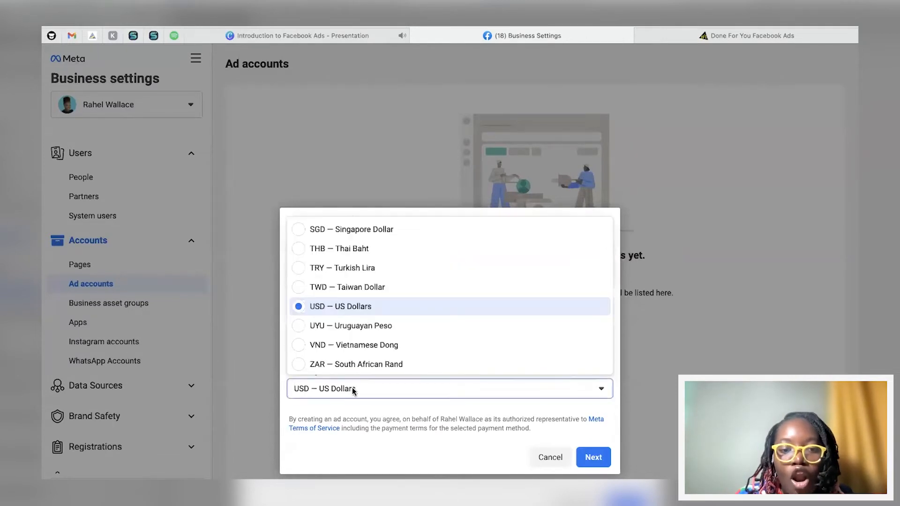
pyautogui.click(356, 308)
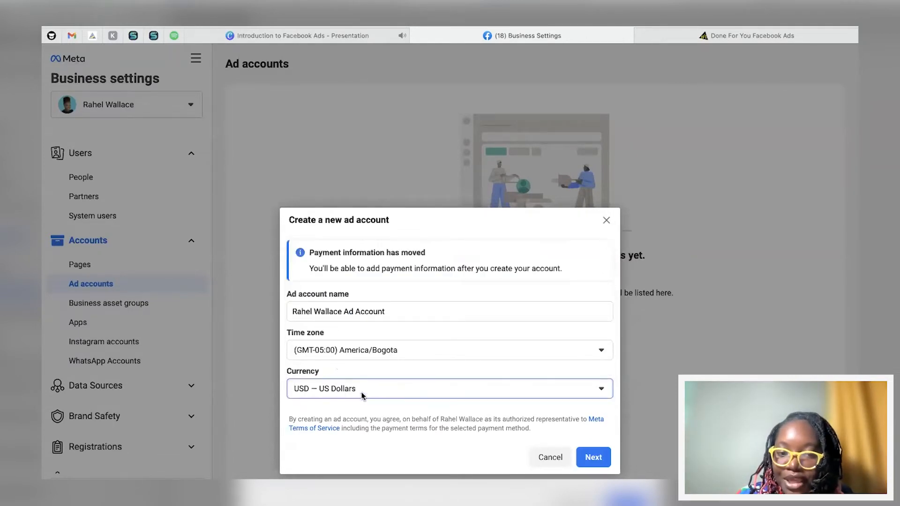
pyautogui.click(331, 389)
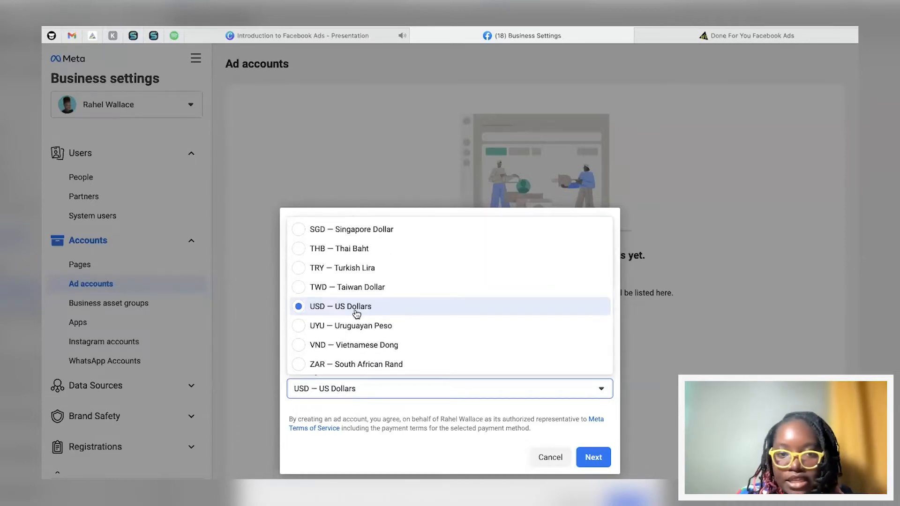
pyautogui.click(325, 406)
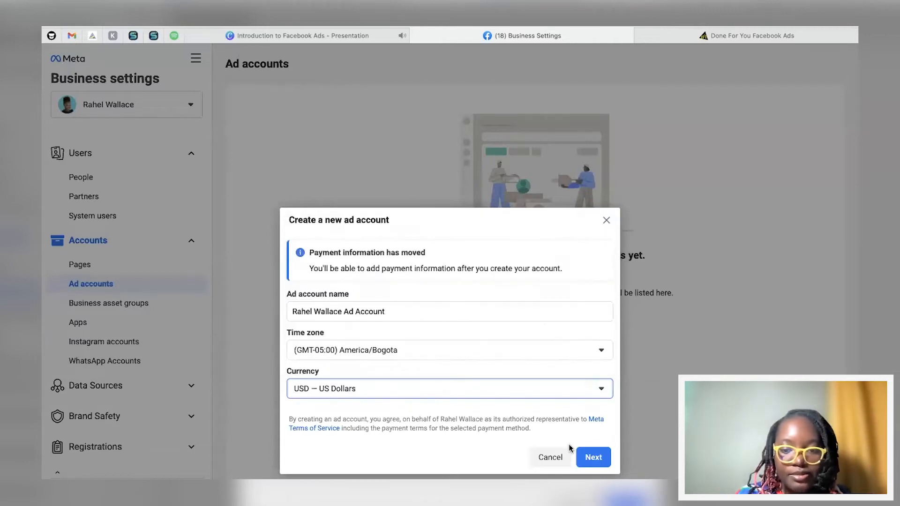
# Step: Continue, mark the ad account as used for my own business, and create it
pyautogui.click(583, 455)
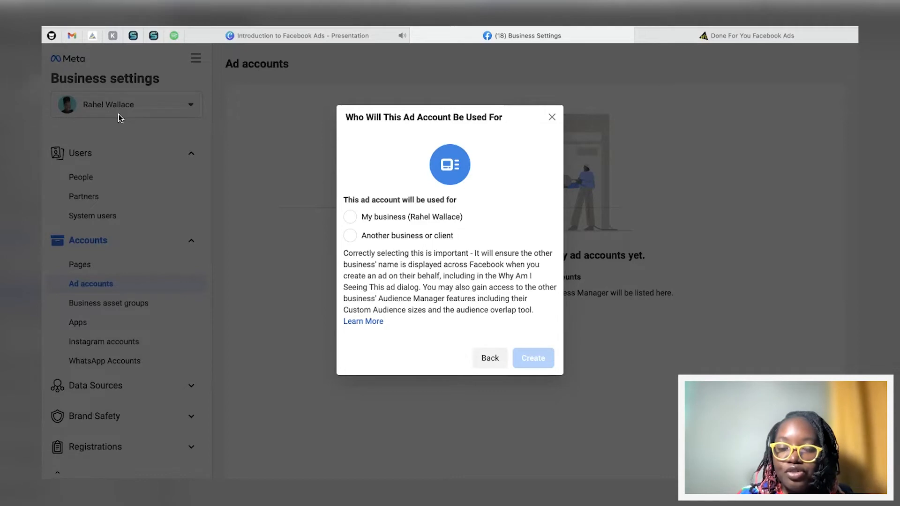
pyautogui.click(352, 218)
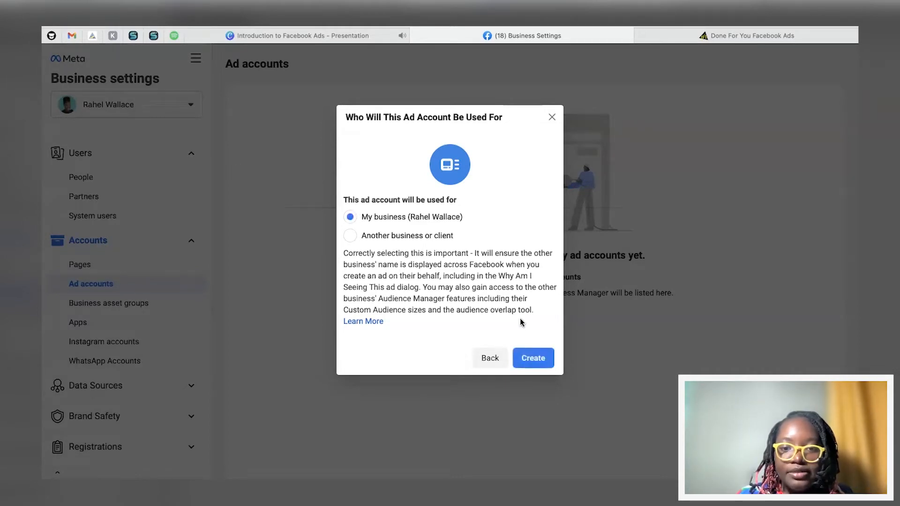
pyautogui.click(533, 357)
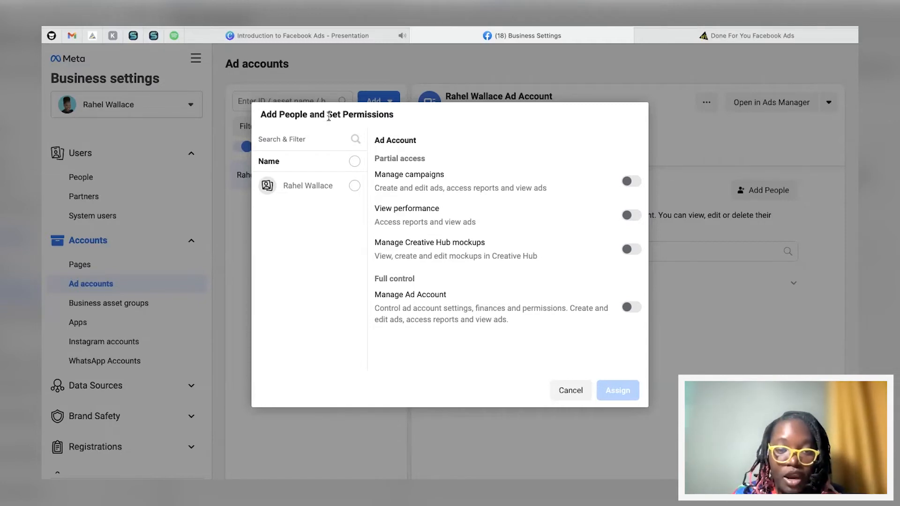
# Step: Select the person and assign them Manage Ad Account full control over the new ad account
pyautogui.click(354, 185)
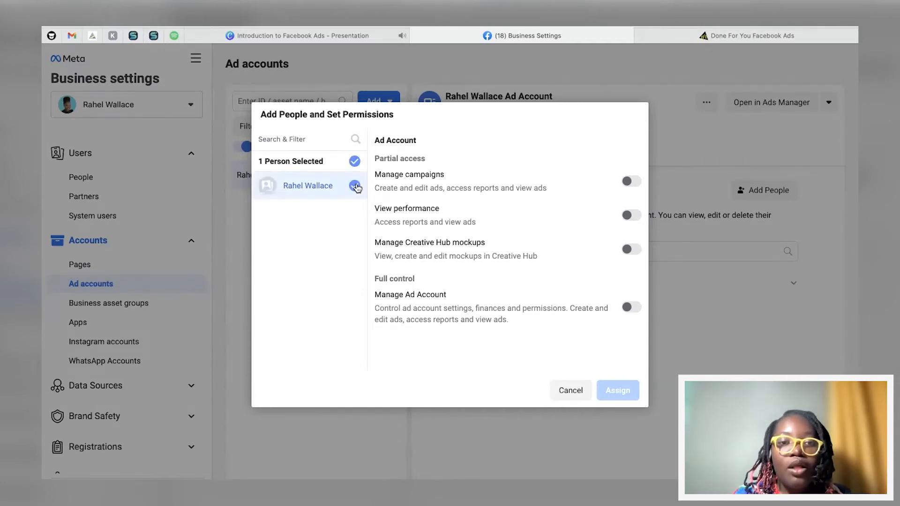
pyautogui.click(630, 184)
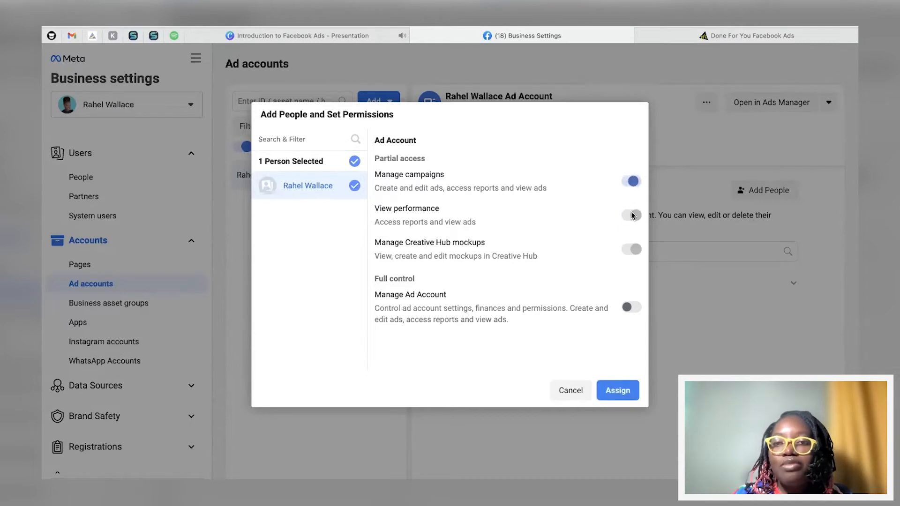
pyautogui.click(628, 307)
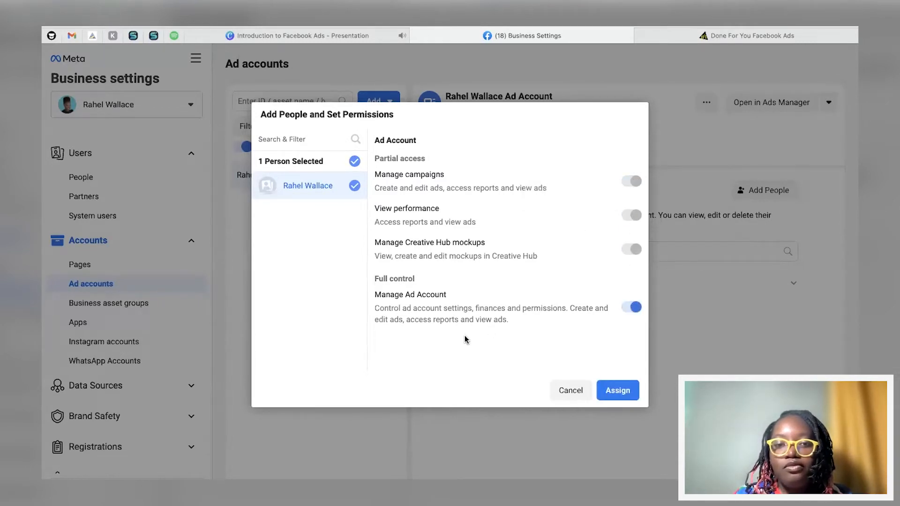
pyautogui.click(619, 391)
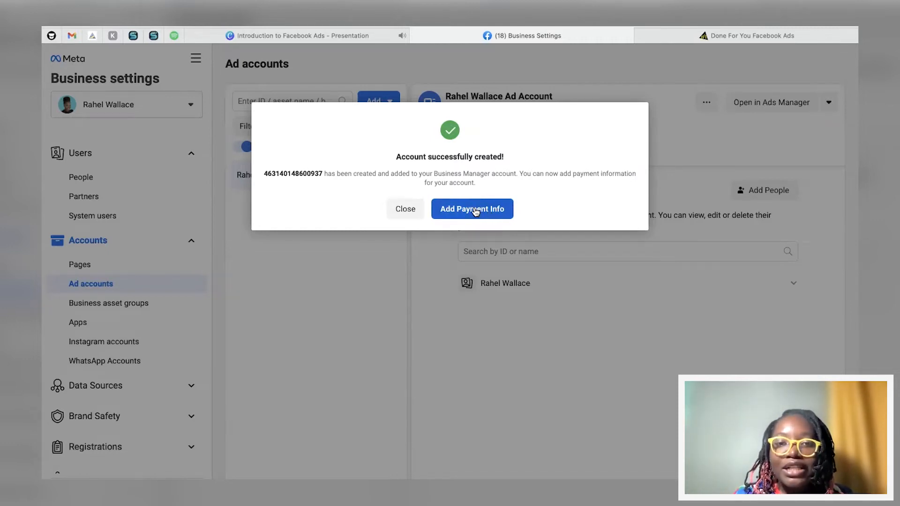
# Step: Start adding payment info, save the location and currency settings, then close the payment information dialog
pyautogui.click(475, 212)
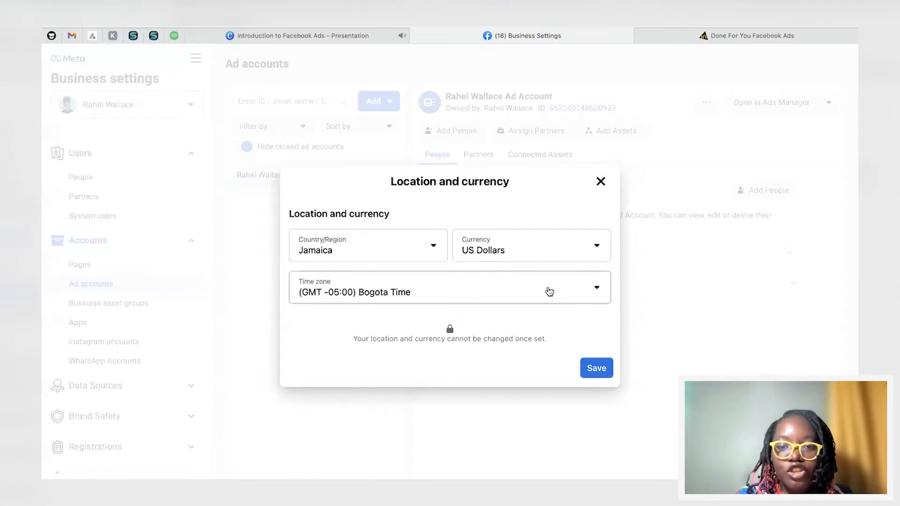
pyautogui.click(593, 374)
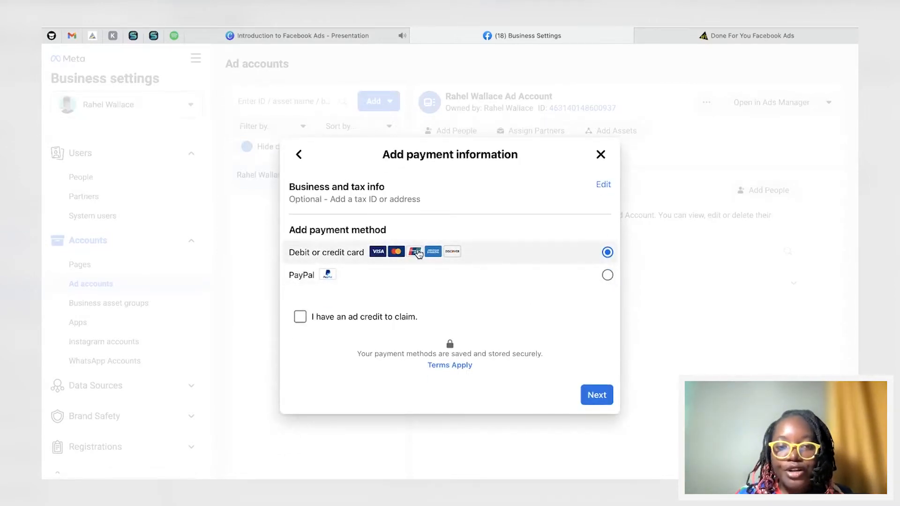
pyautogui.click(600, 155)
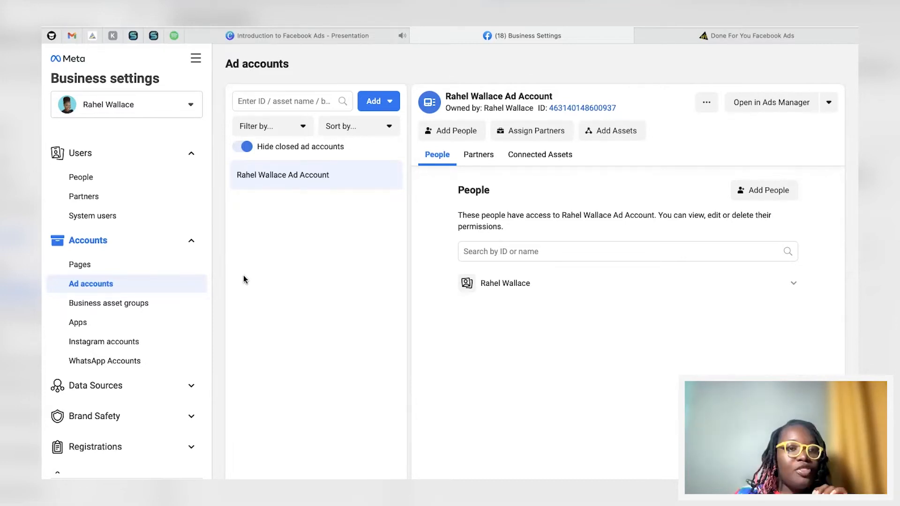
# Step: Open the business info page and review the business details and options
pyautogui.scroll(-3, 129, 372)
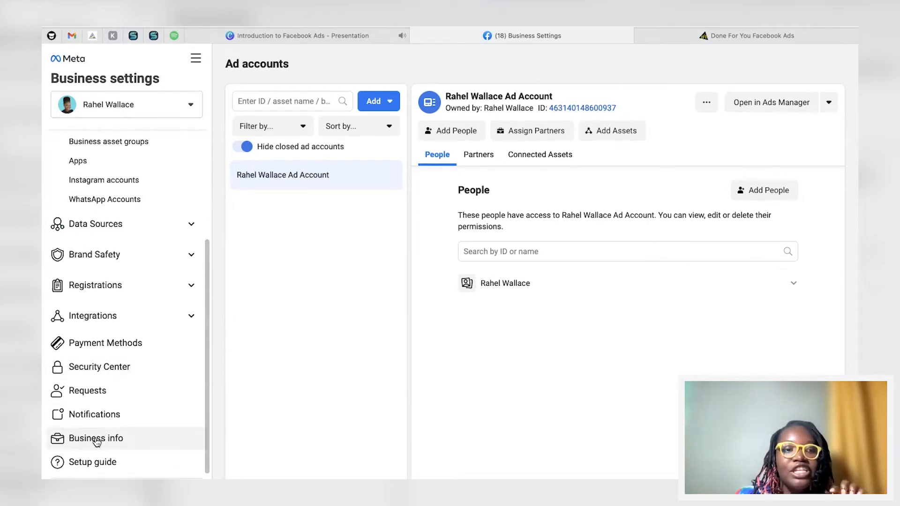
pyautogui.click(96, 439)
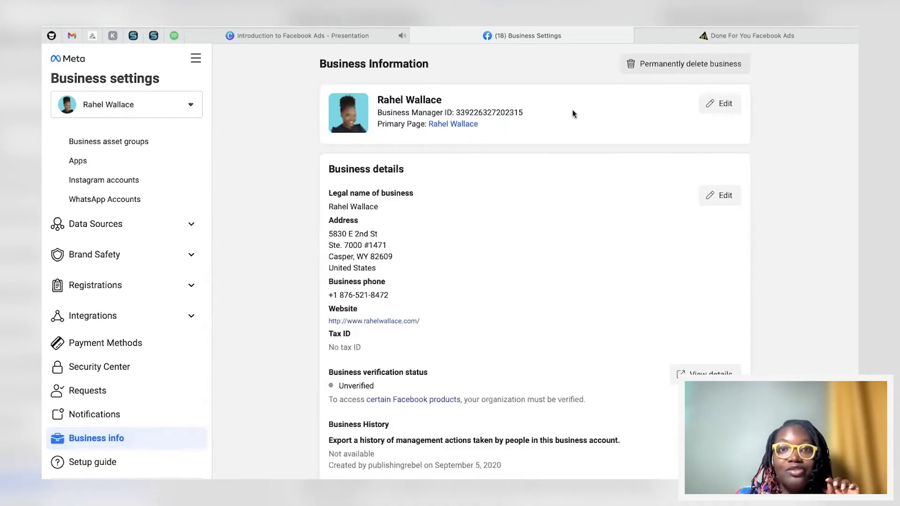
pyautogui.scroll(-3, 389, 278)
pyautogui.scroll(-3, 389, 278)
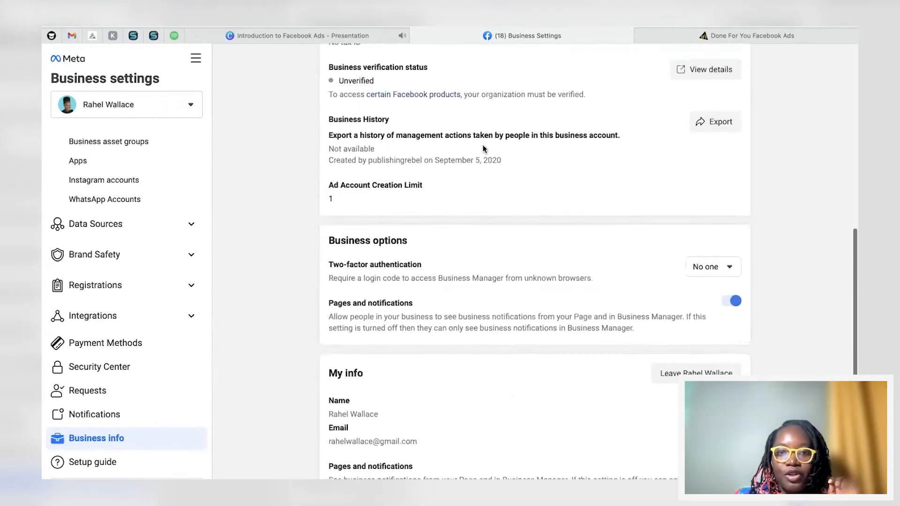
pyautogui.scroll(5, 446, 267)
pyautogui.scroll(-4, 448, 273)
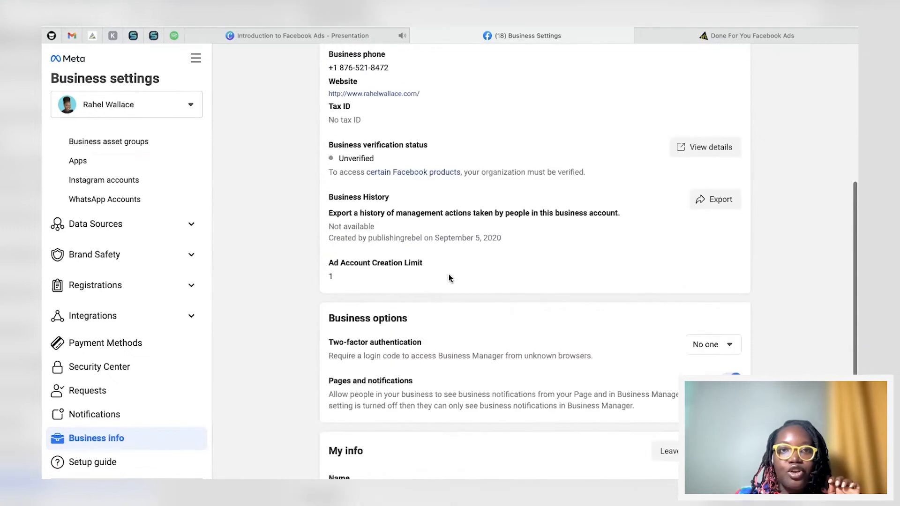
pyautogui.scroll(1, 436, 197)
pyautogui.scroll(-3, 373, 234)
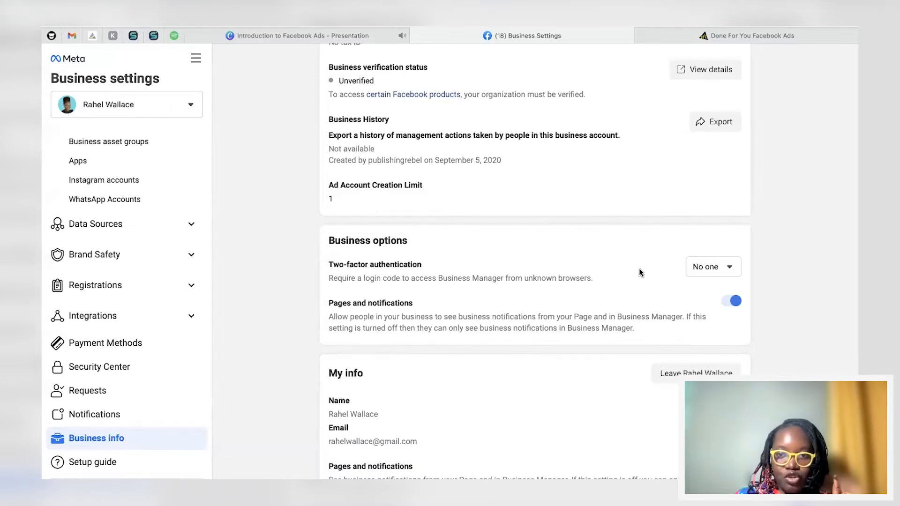
# Step: Set two-factor authentication to Admins only, then revert it to No one
pyautogui.click(709, 269)
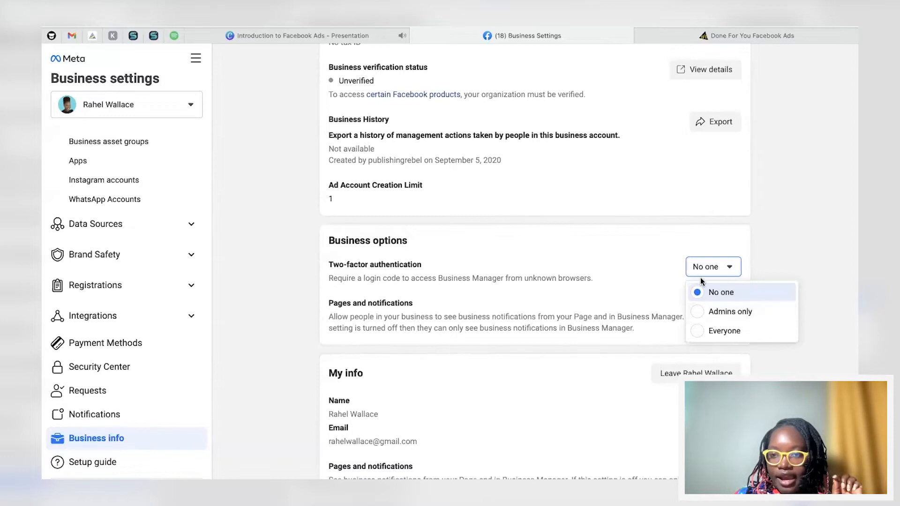
pyautogui.click(697, 310)
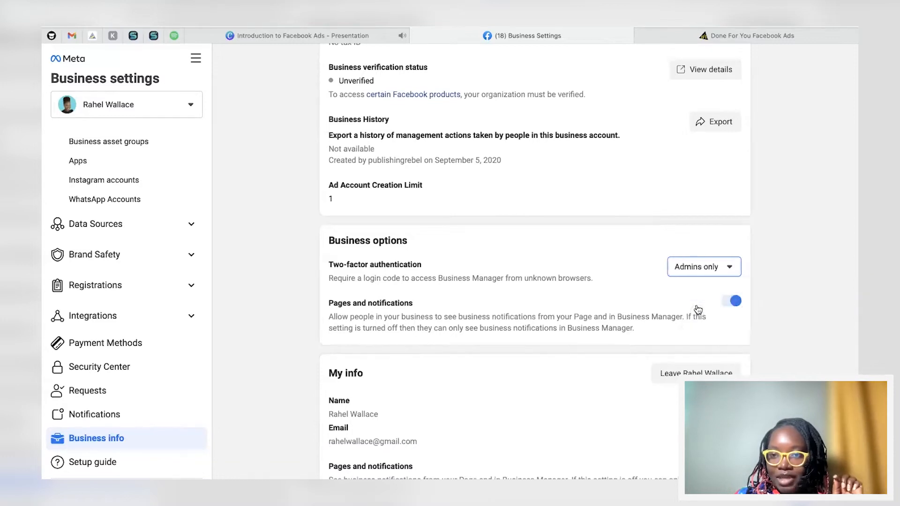
pyautogui.click(709, 268)
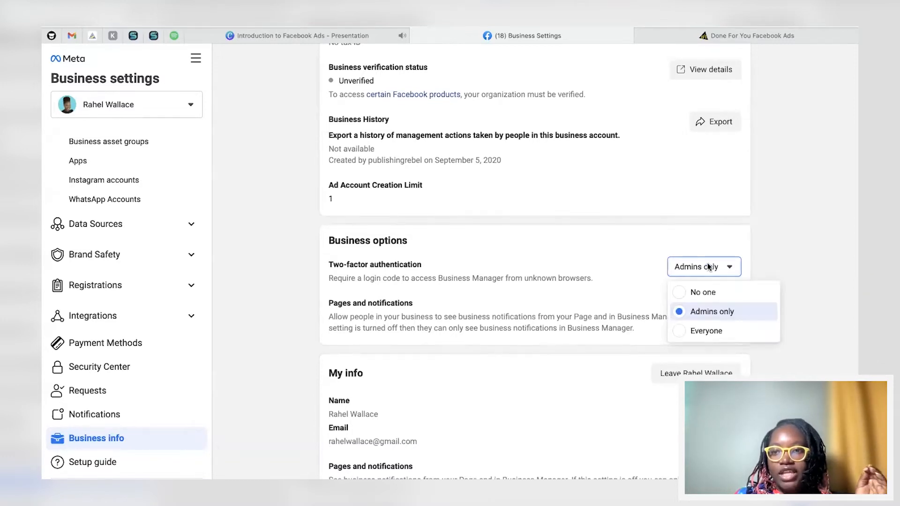
pyautogui.click(731, 243)
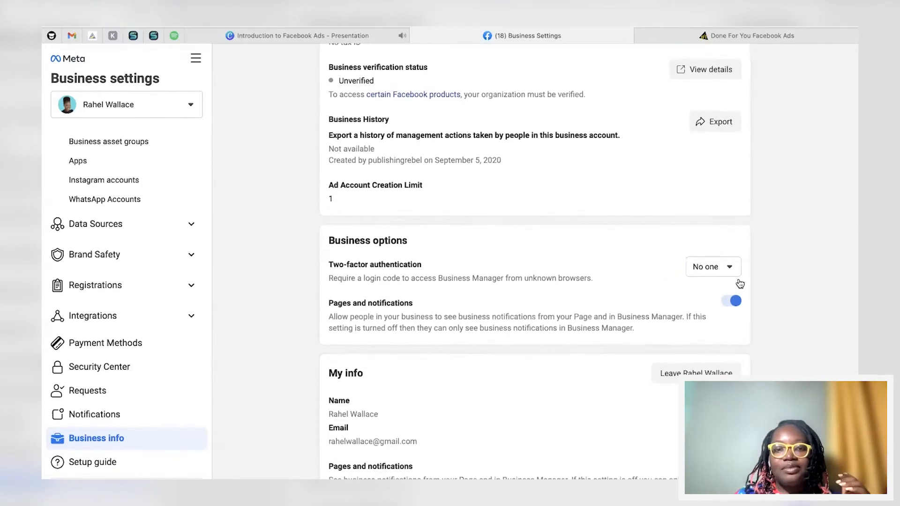
# Step: Open Ads Manager from the all-tools menu
pyautogui.scroll(7, 739, 284)
pyautogui.scroll(-1, 739, 284)
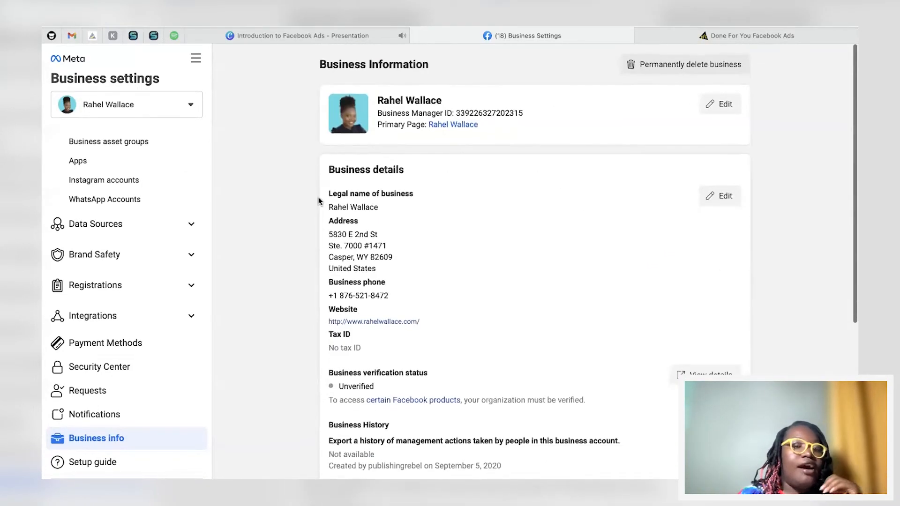
pyautogui.click(196, 58)
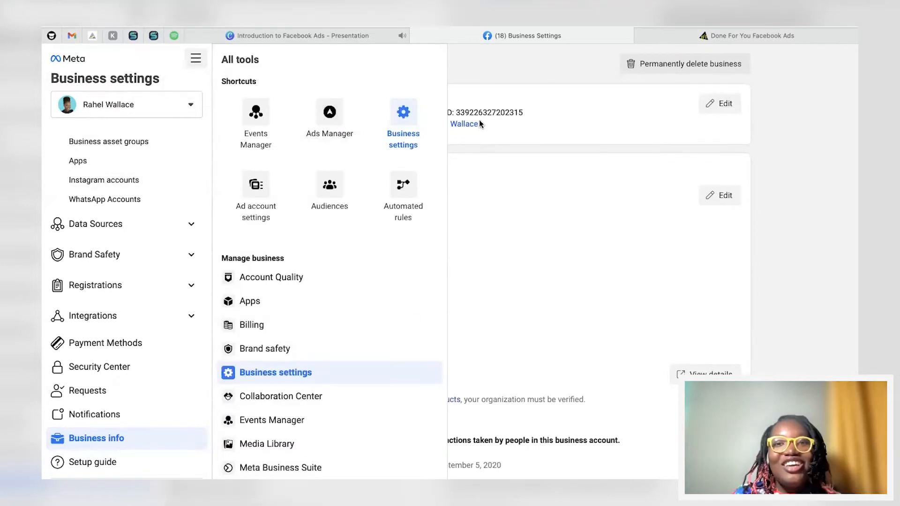
pyautogui.click(508, 57)
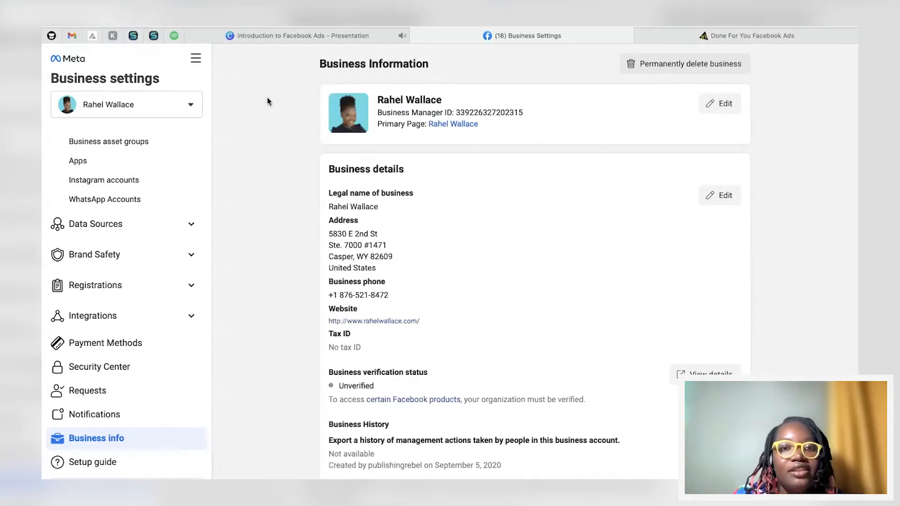
pyautogui.click(196, 61)
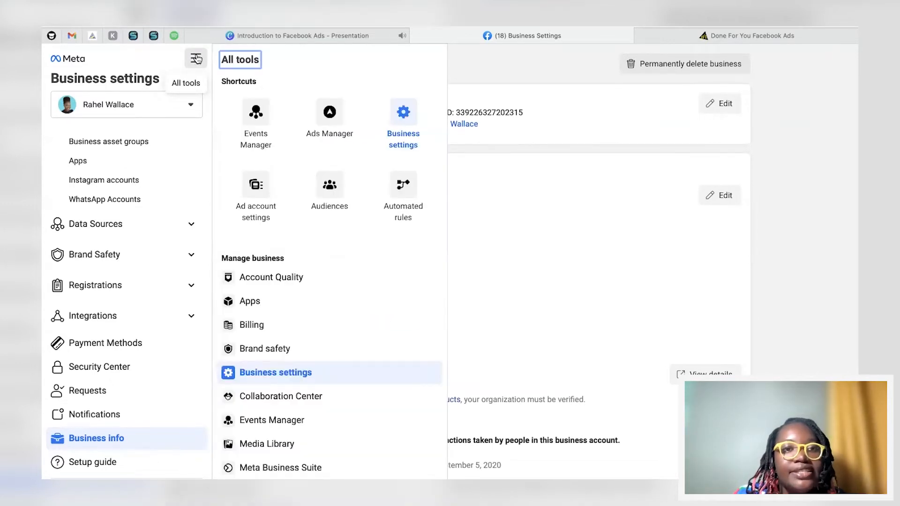
pyautogui.click(333, 117)
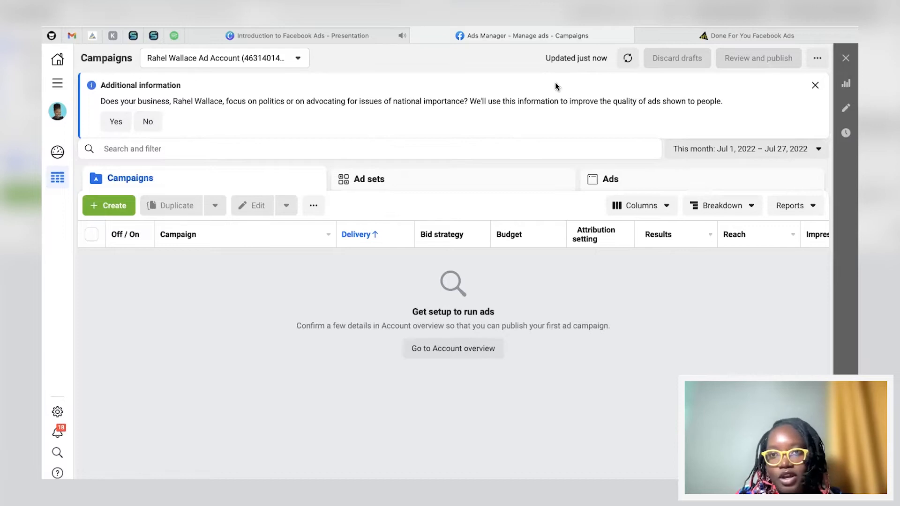
# Step: Start a new campaign and examine the descriptions of the available campaign objectives
pyautogui.click(111, 208)
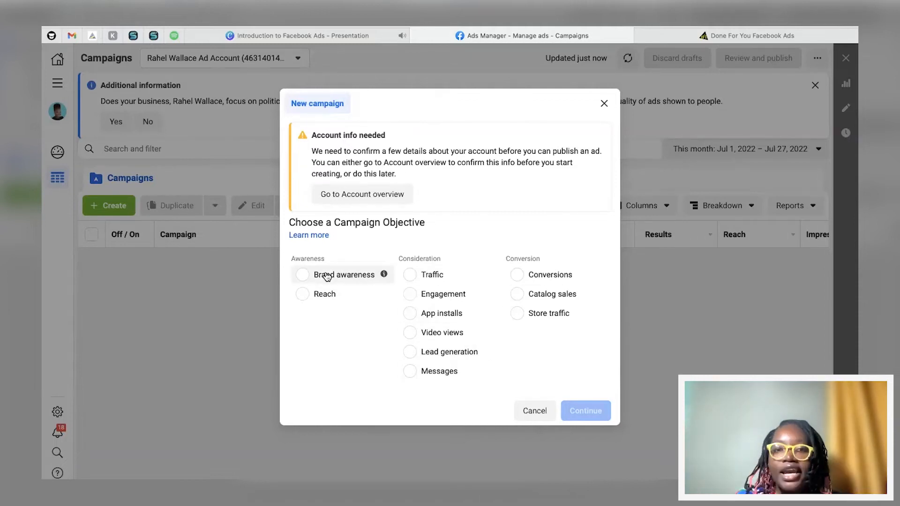
pyautogui.moveTo(384, 276)
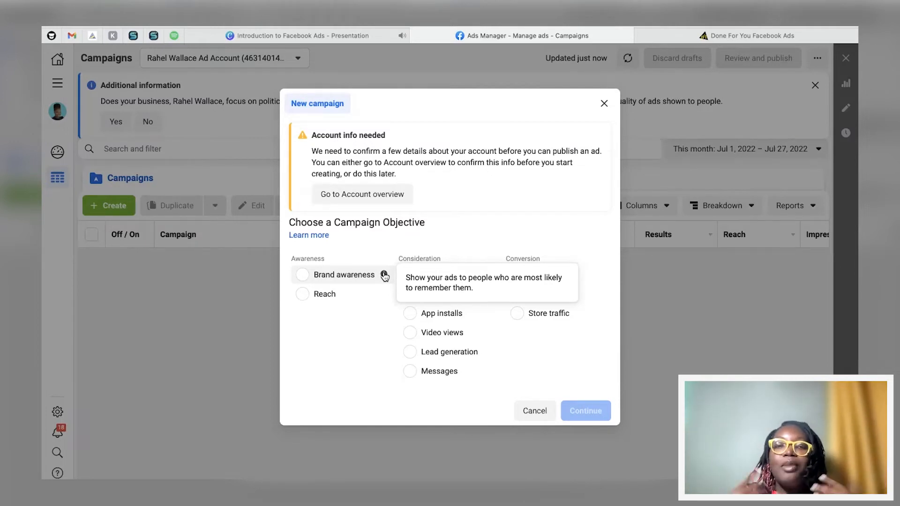
pyautogui.moveTo(384, 295)
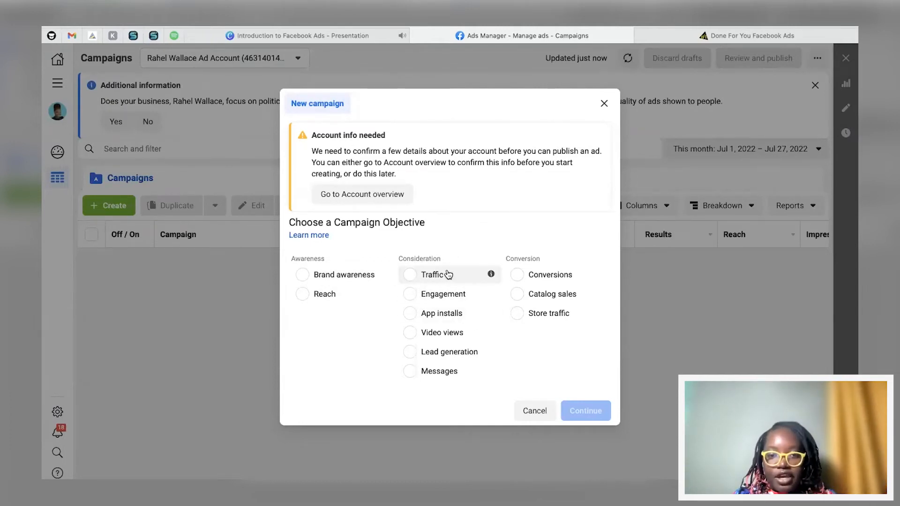
pyautogui.moveTo(489, 276)
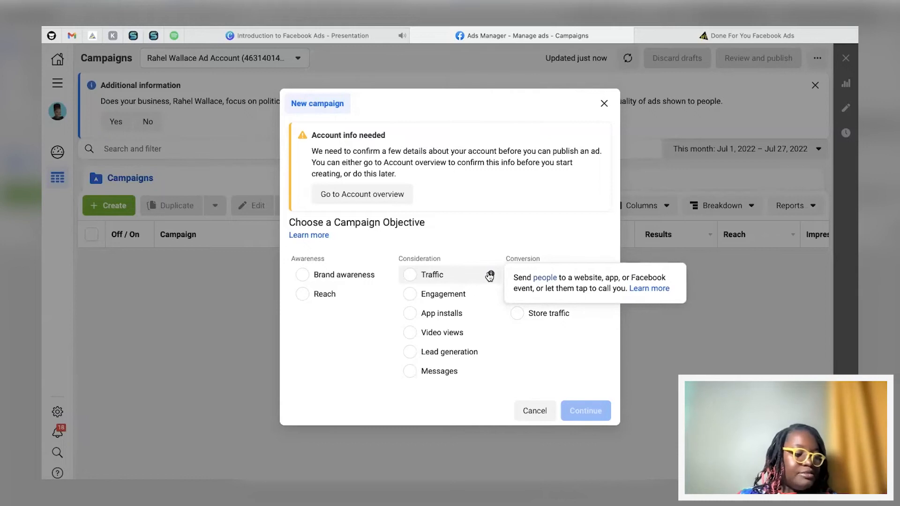
pyautogui.moveTo(491, 296)
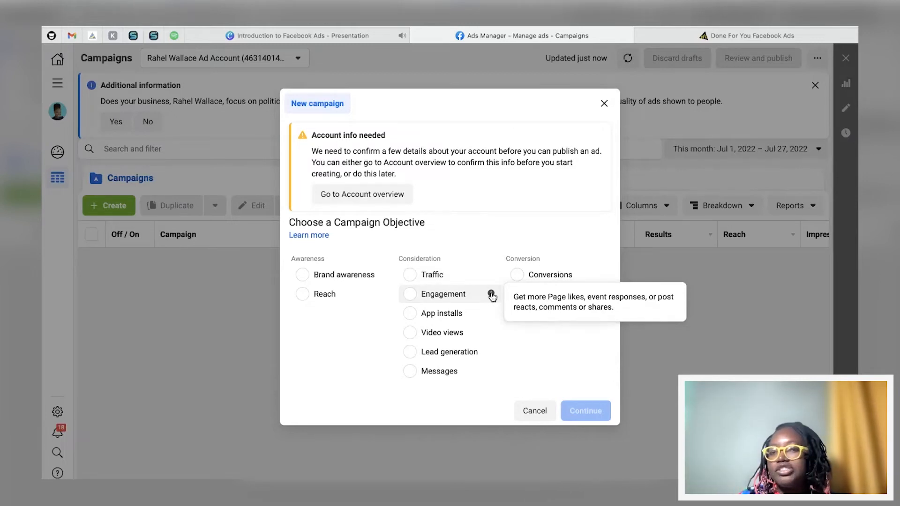
pyautogui.moveTo(487, 316)
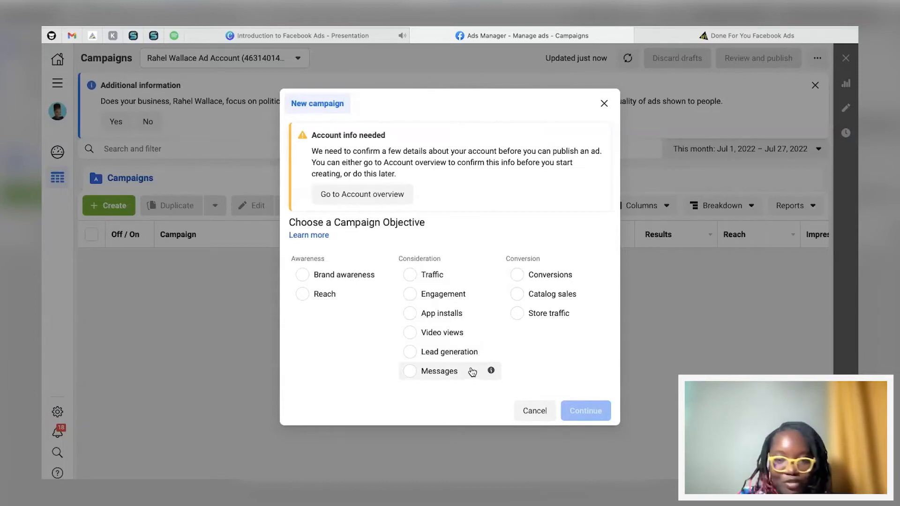
pyautogui.moveTo(489, 373)
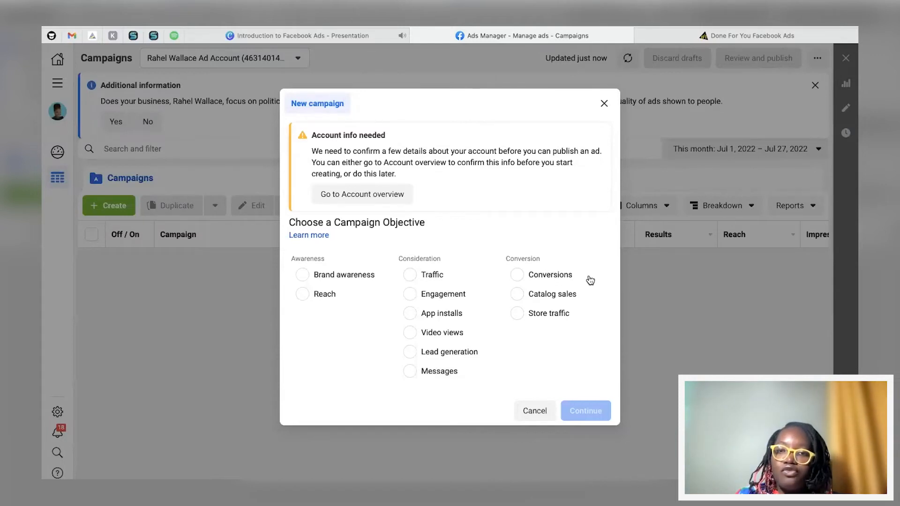
pyautogui.moveTo(599, 275)
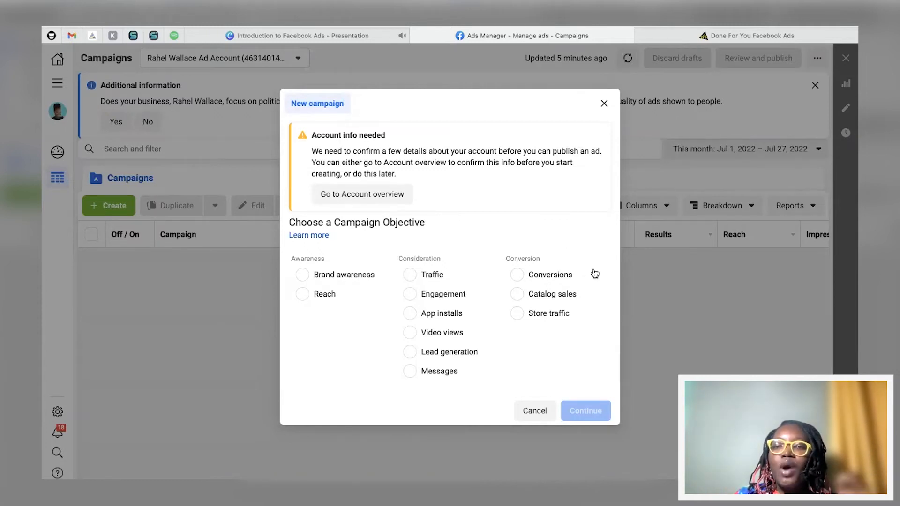
pyautogui.moveTo(598, 276)
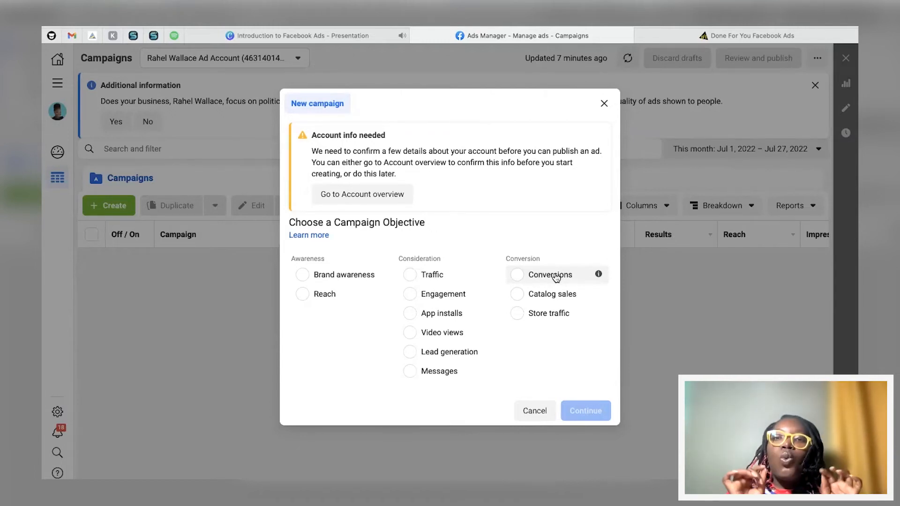
# Step: Choose the Traffic objective for the new campaign and continue
pyautogui.click(437, 272)
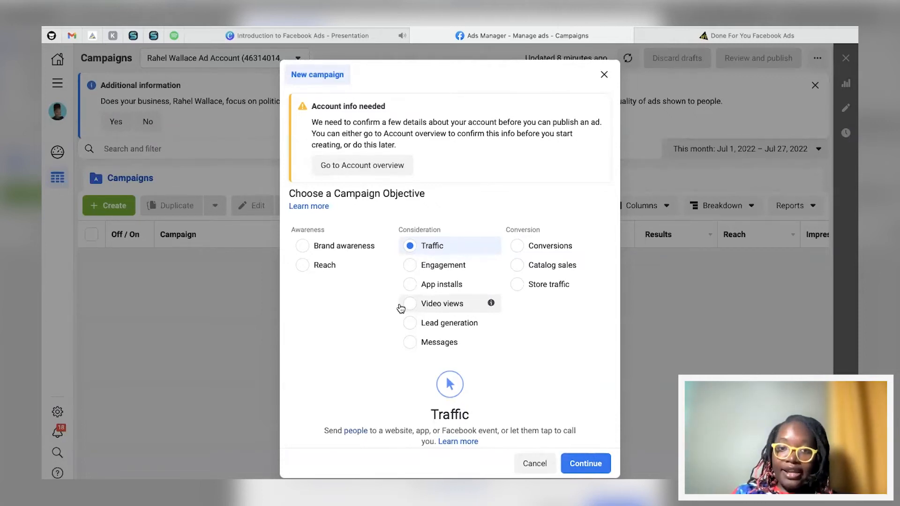
pyautogui.click(576, 464)
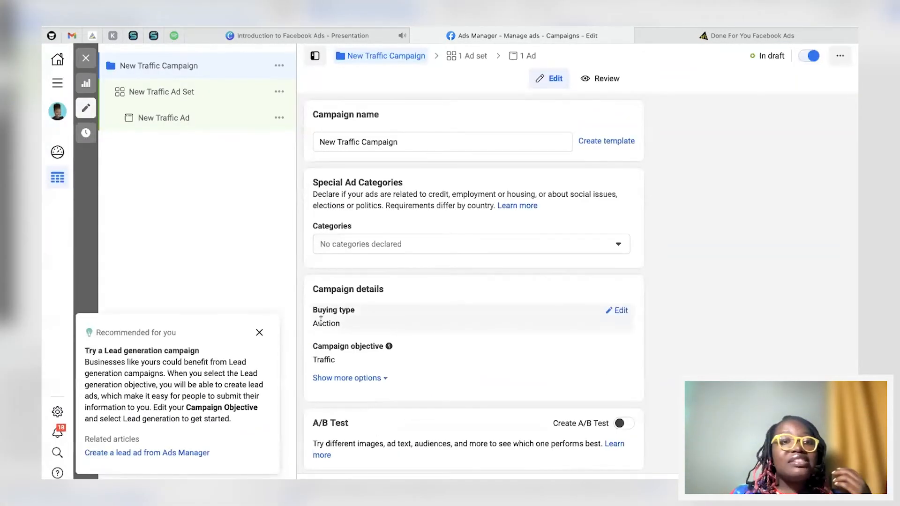
# Step: Dismiss the recommendation card and rename the campaign as Client #7 + followed by the client's number
pyautogui.click(259, 332)
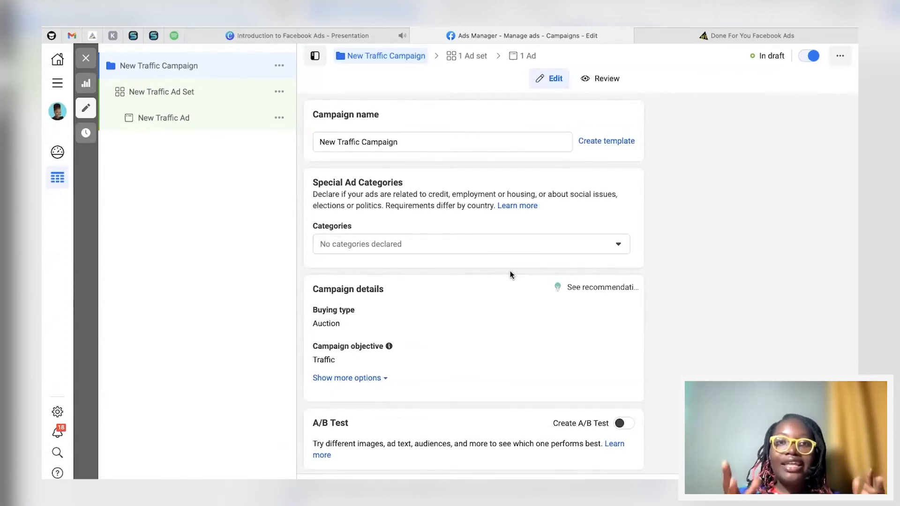
pyautogui.click(399, 136)
pyautogui.press('super+a')
pyautogui.press('BackSpace')
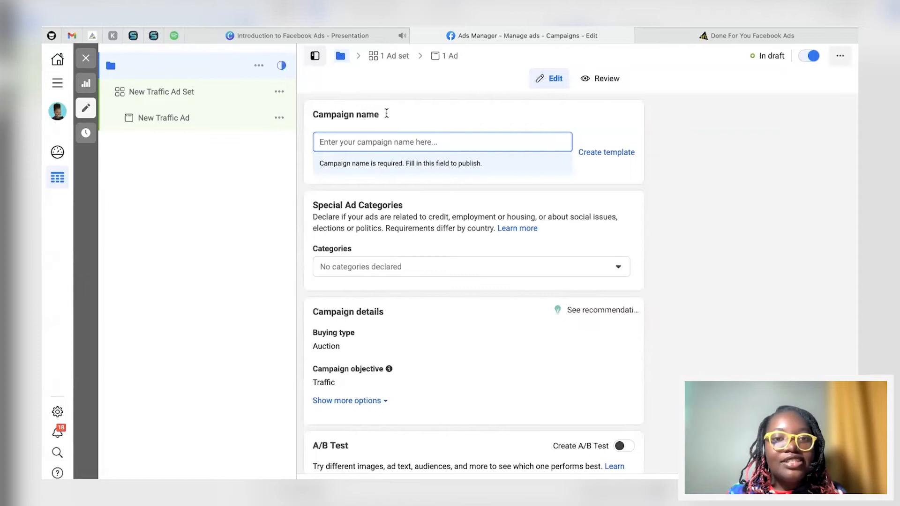
pyautogui.write('Client ')
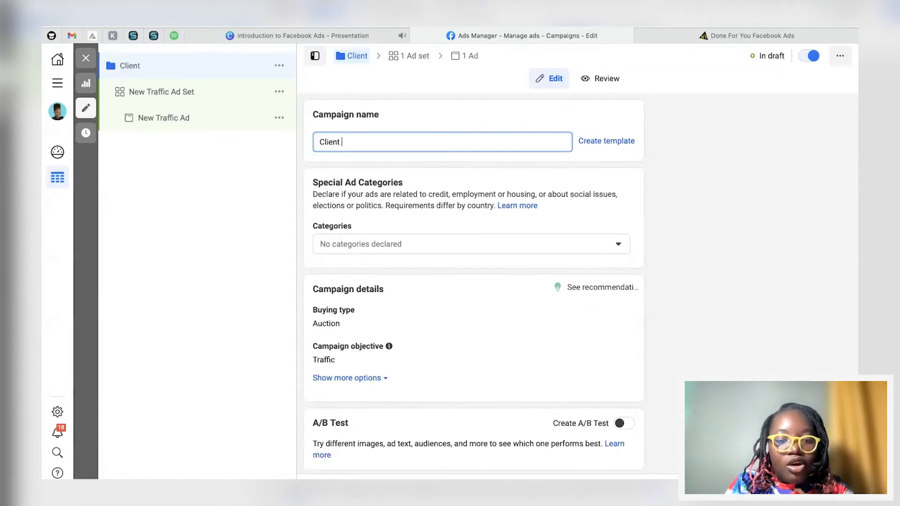
pyautogui.write('#7')
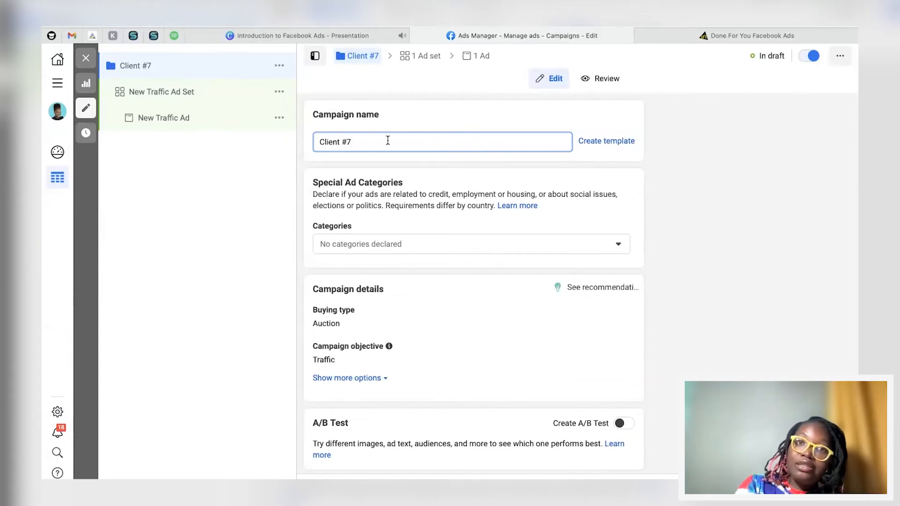
pyautogui.write('+')
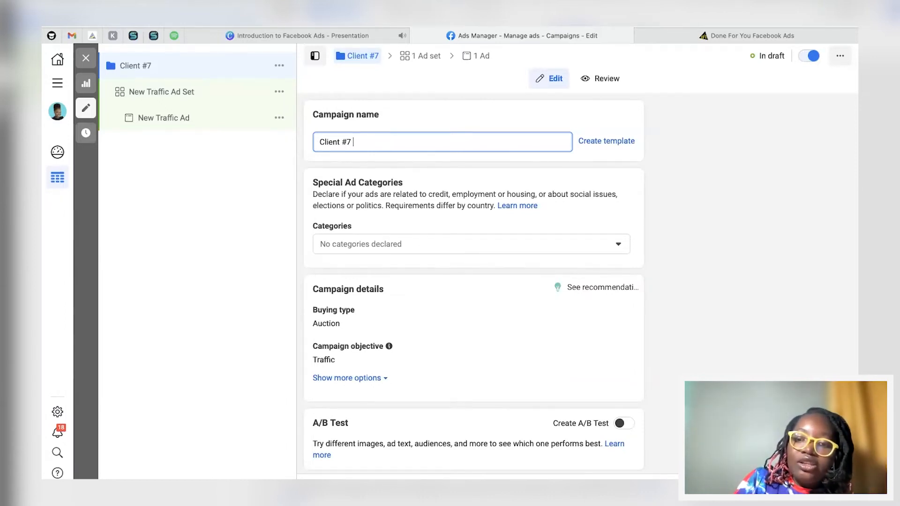
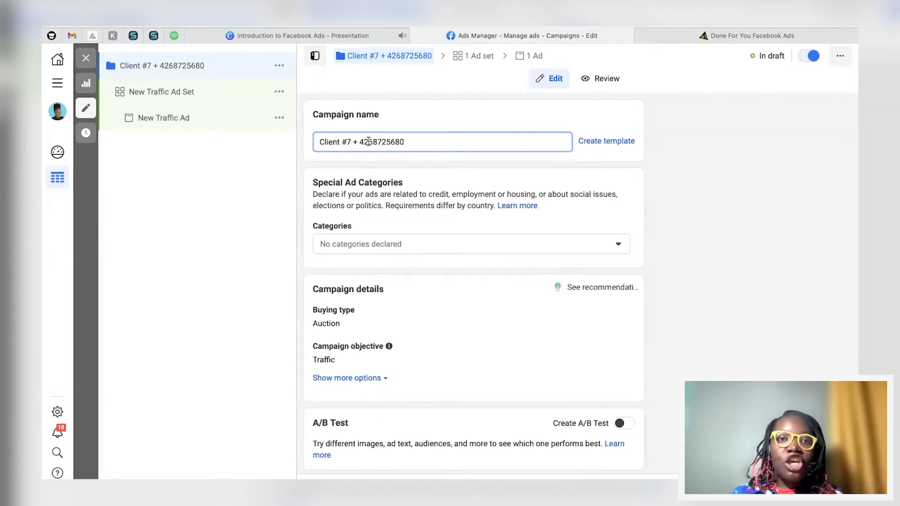
# Step: Replace Client #7 in the campaign name with Path of Courage and remove the spaces around the plus sign
pyautogui.moveTo(350, 141); pyautogui.dragTo(317, 142)
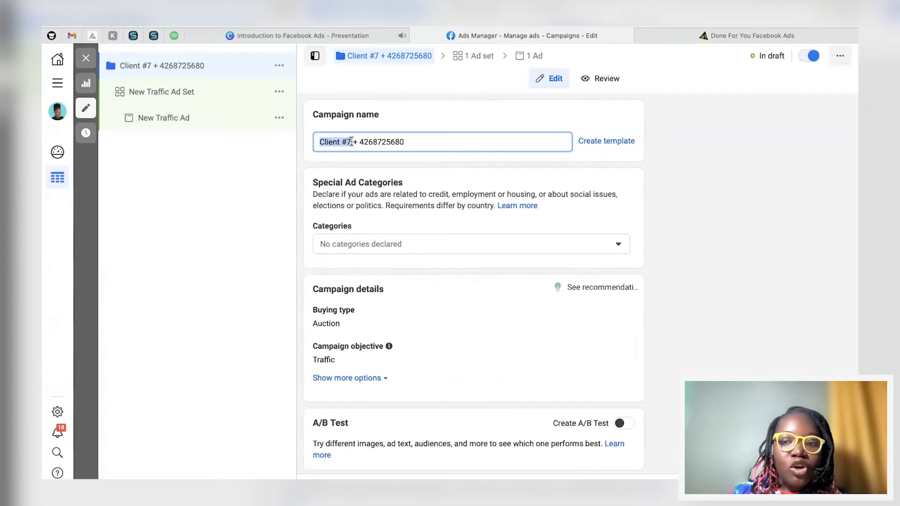
pyautogui.press('BackSpace')
pyautogui.write('Path')
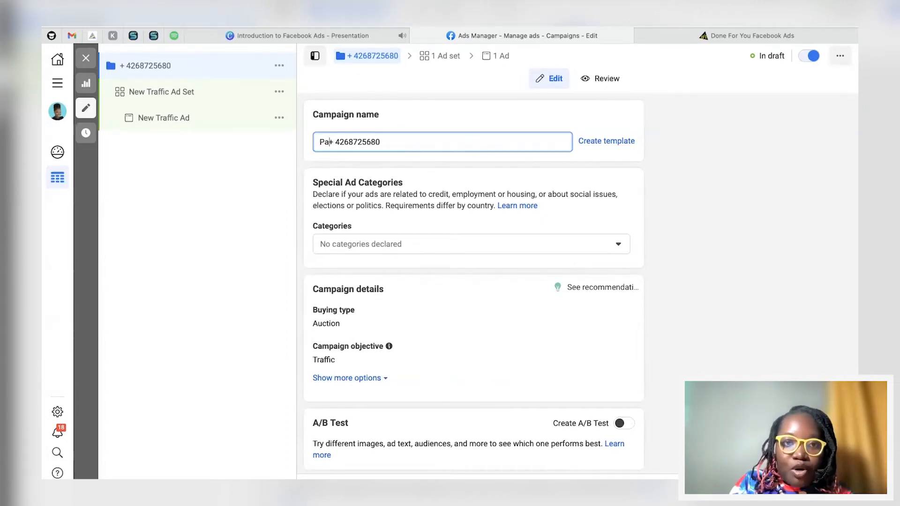
pyautogui.write(' of Coourage')
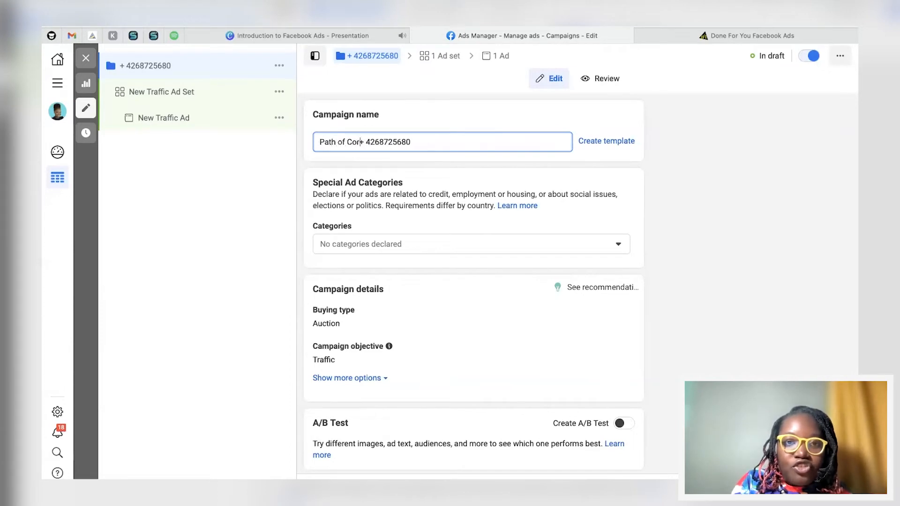
pyautogui.click(355, 143)
pyautogui.press('BackSpace')
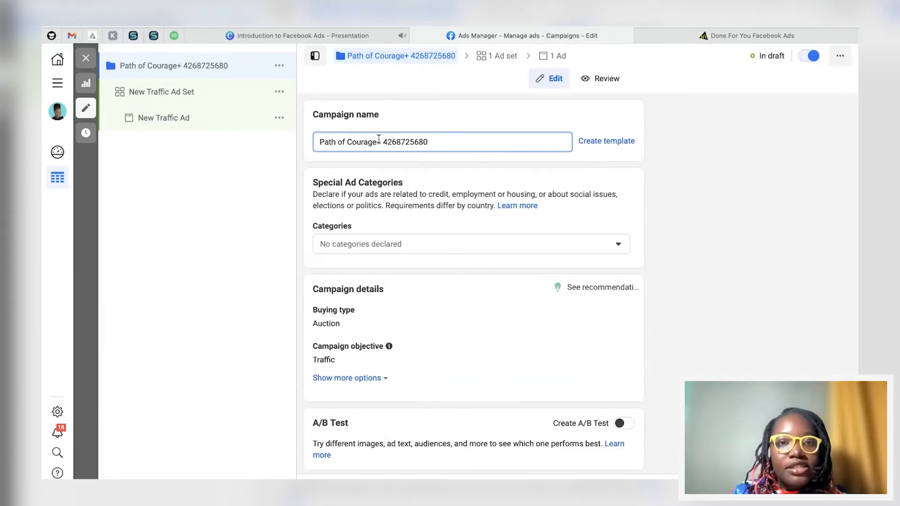
pyautogui.click(379, 141)
pyautogui.press('BackSpace')
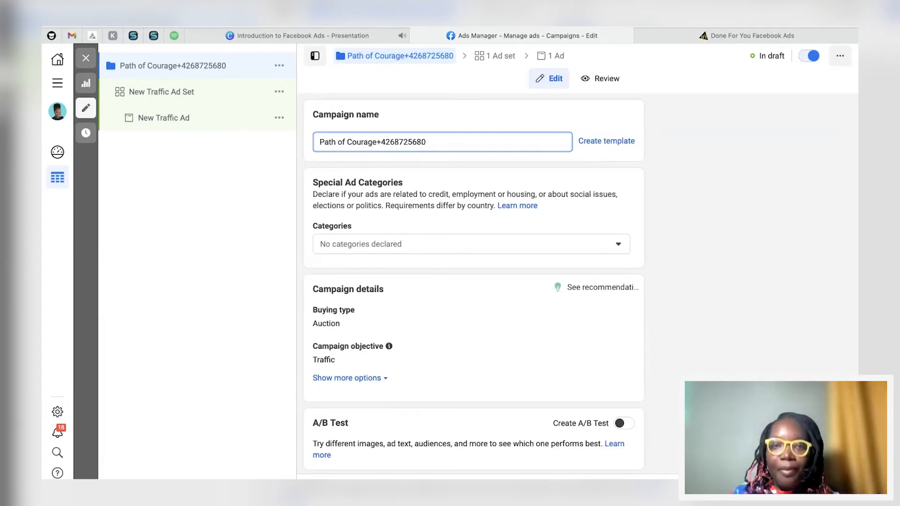
# Step: Open the Special Ad Categories list and close it without declaring a category
pyautogui.scroll(-2, 413, 228)
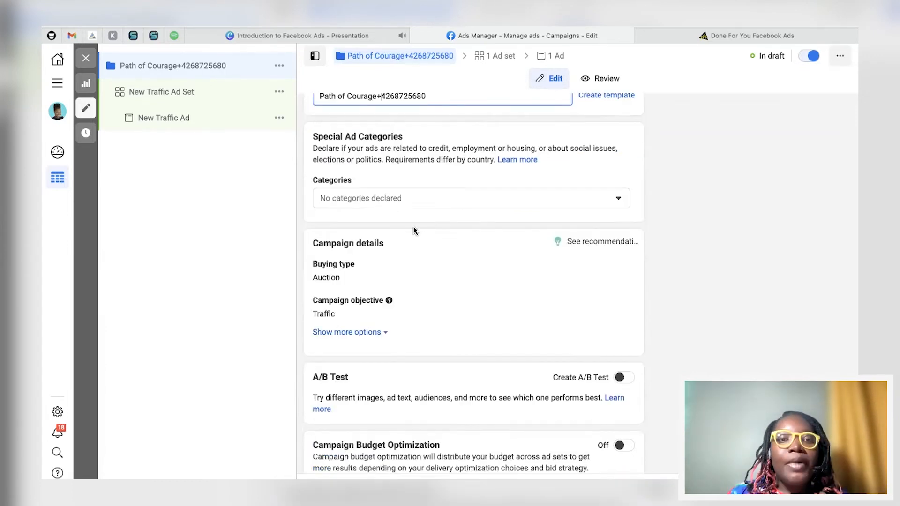
pyautogui.moveTo(357, 179)
pyautogui.click(394, 197)
pyautogui.click(384, 178)
pyautogui.scroll(-2, 410, 197)
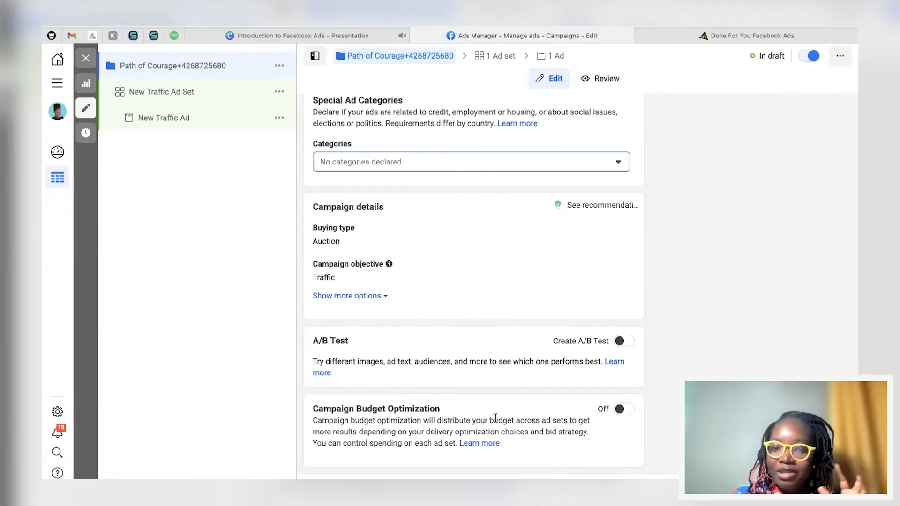
# Step: Turn Campaign Budget Optimization on, then off again
pyautogui.click(621, 412)
pyautogui.scroll(-4, 620, 412)
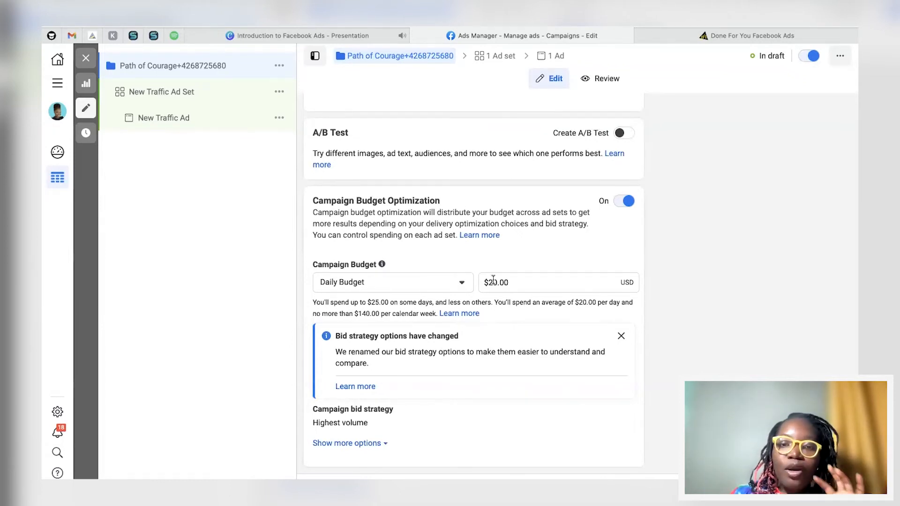
pyautogui.moveTo(382, 265)
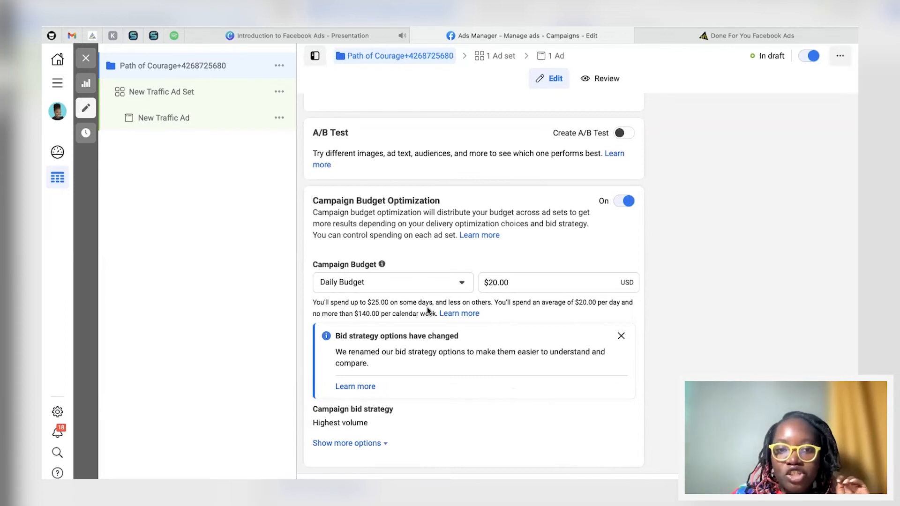
pyautogui.click(624, 201)
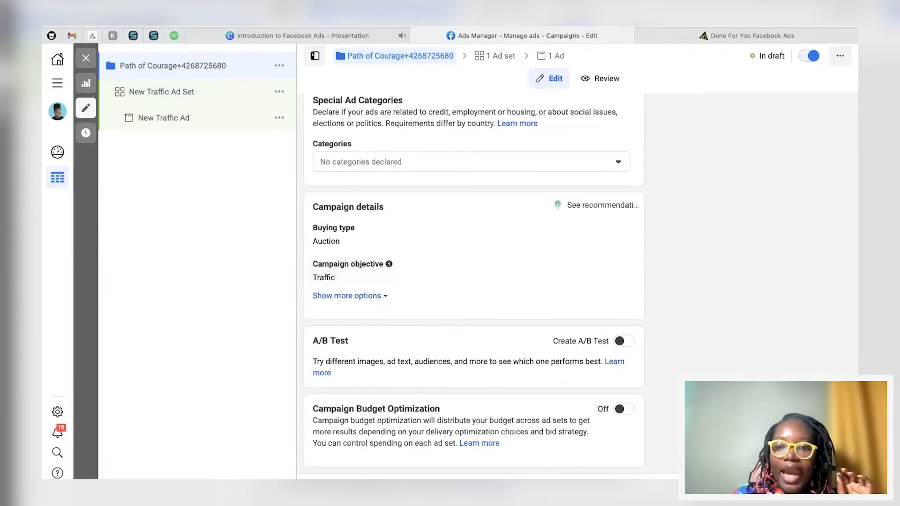
# Step: Turn on Campaign Budget Optimization and set the daily campaign budget to $5.00
pyautogui.click(621, 410)
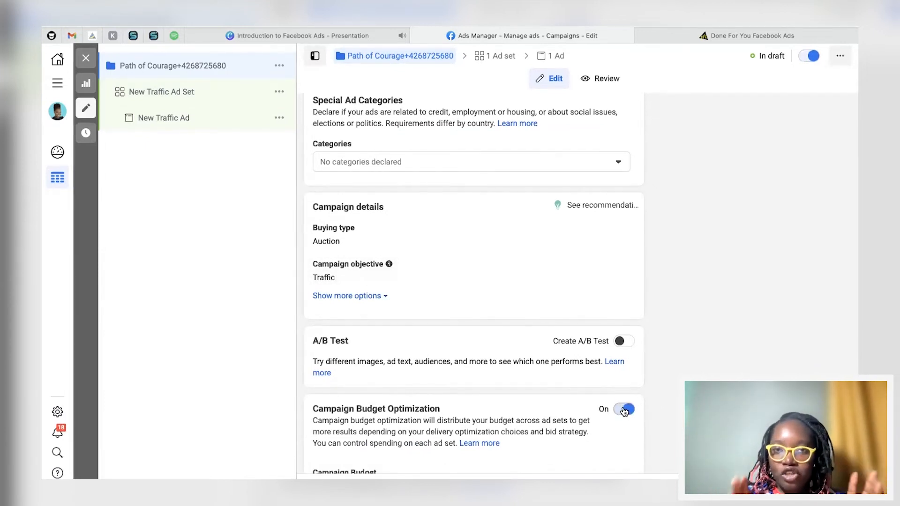
pyautogui.scroll(-5, 625, 411)
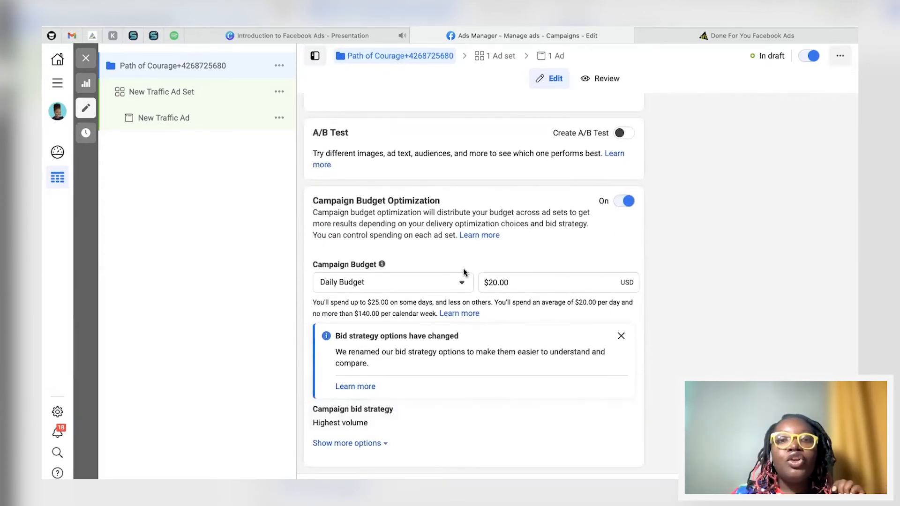
pyautogui.click(495, 283)
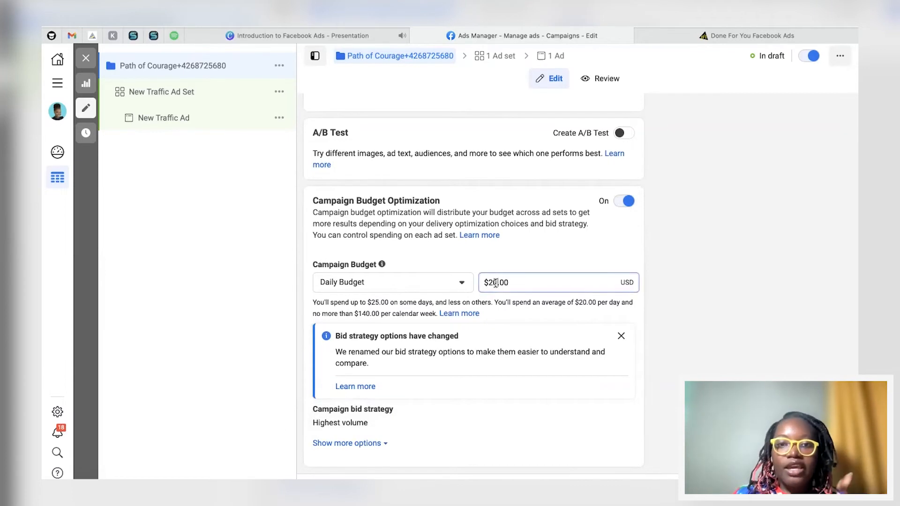
pyautogui.press('BackSpace')
pyautogui.write('5')
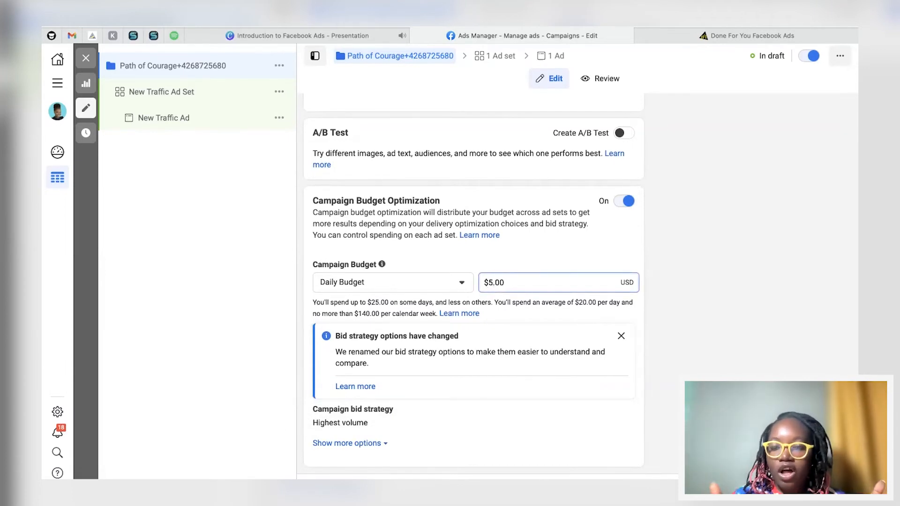
pyautogui.click(536, 254)
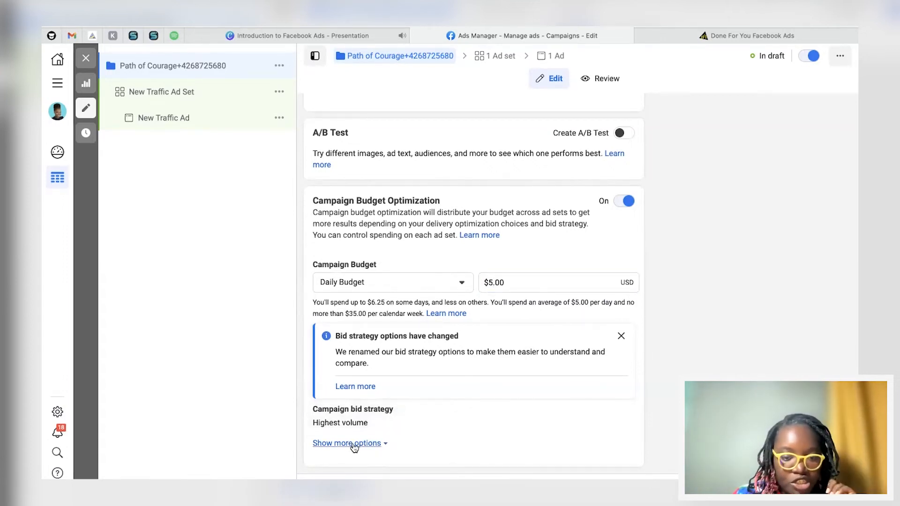
pyautogui.scroll(6, 355, 399)
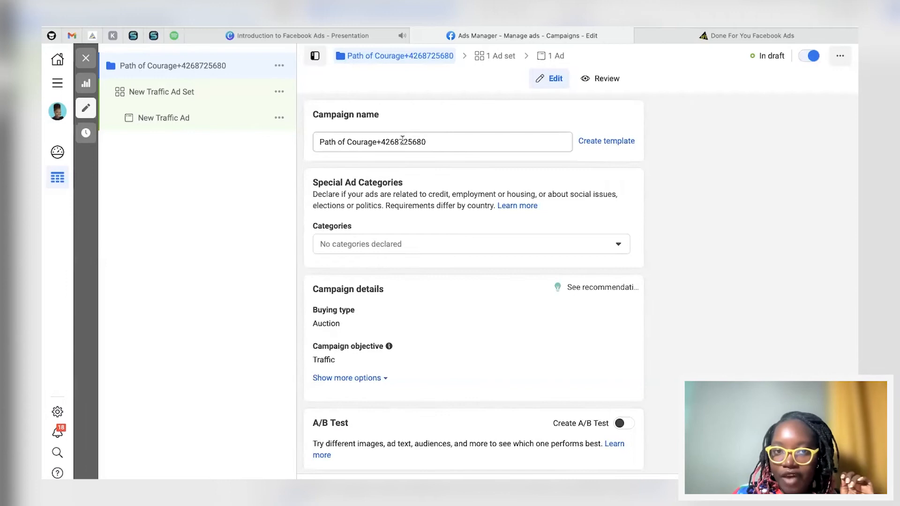
pyautogui.scroll(-6, 422, 141)
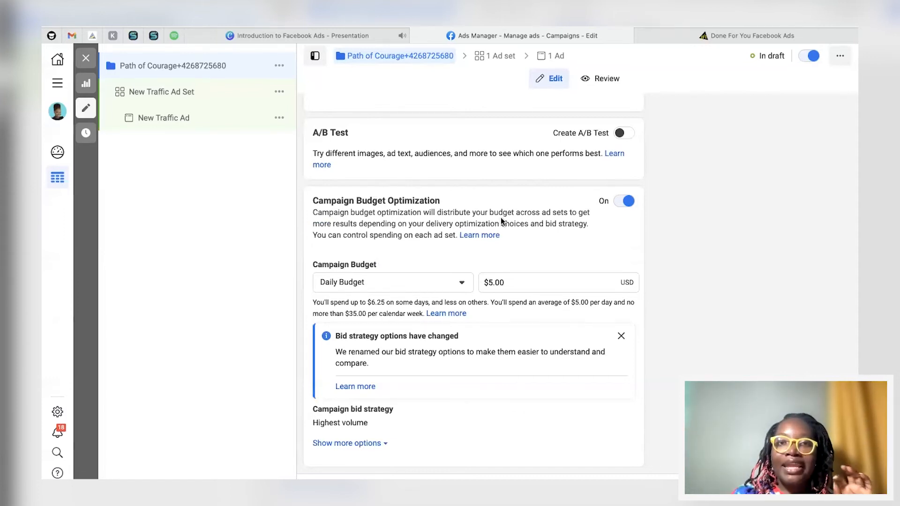
pyautogui.scroll(3, 492, 206)
pyautogui.scroll(5, 484, 196)
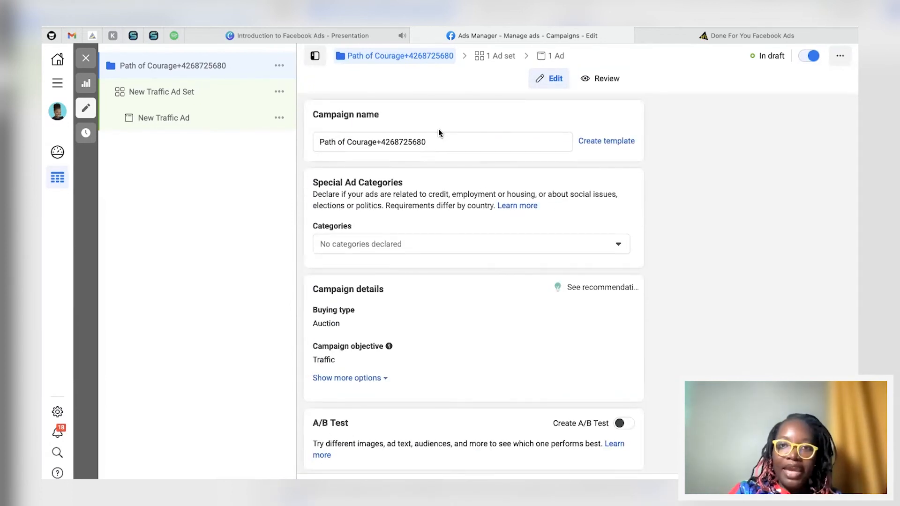
# Step: Open the ad set and clear its ad set name
pyautogui.click(178, 94)
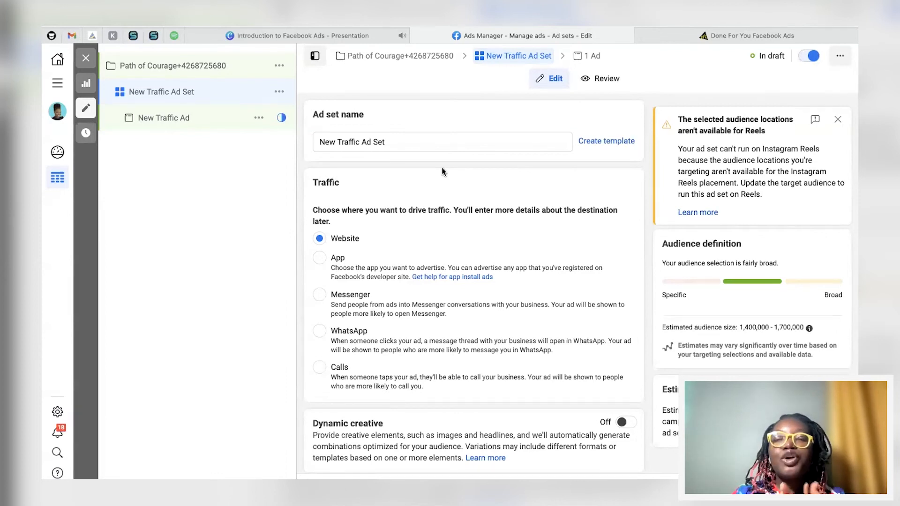
pyautogui.tripleClick(364, 143)
pyautogui.press('BackSpace')
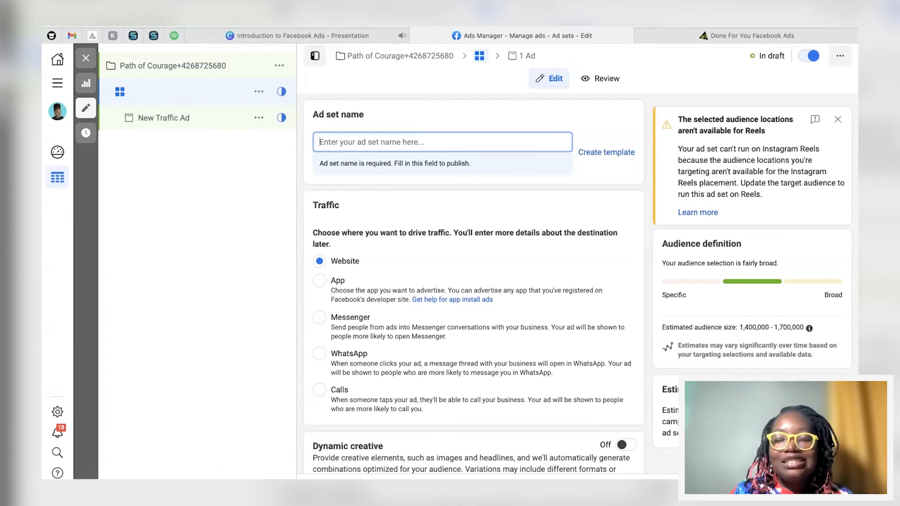
# Step: Review the ad set's traffic destination and optimization and delivery settings, expanding and collapsing the extra options
pyautogui.scroll(-10, 417, 235)
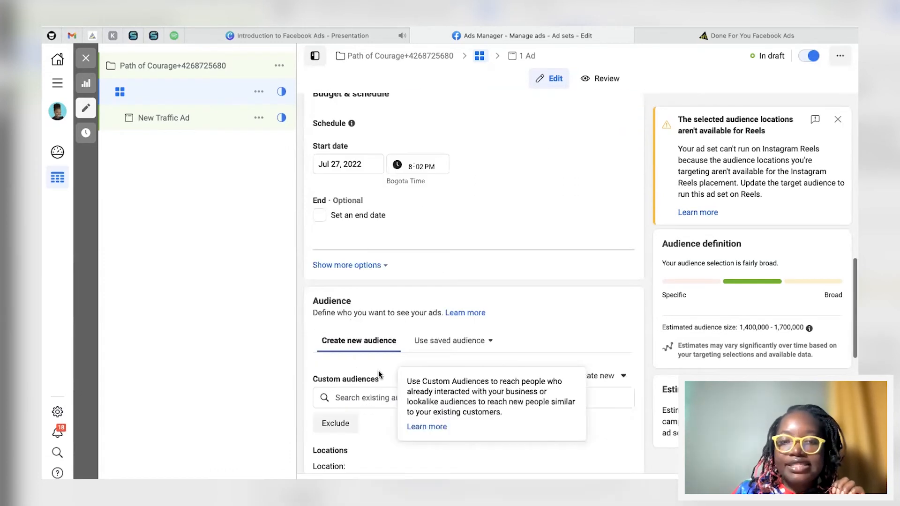
pyautogui.scroll(10, 432, 244)
pyautogui.click(456, 149)
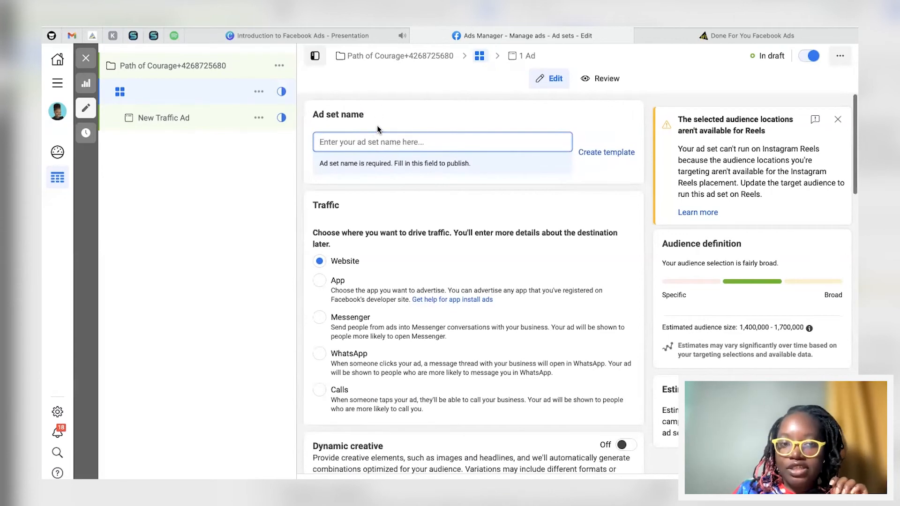
pyautogui.scroll(-2, 378, 127)
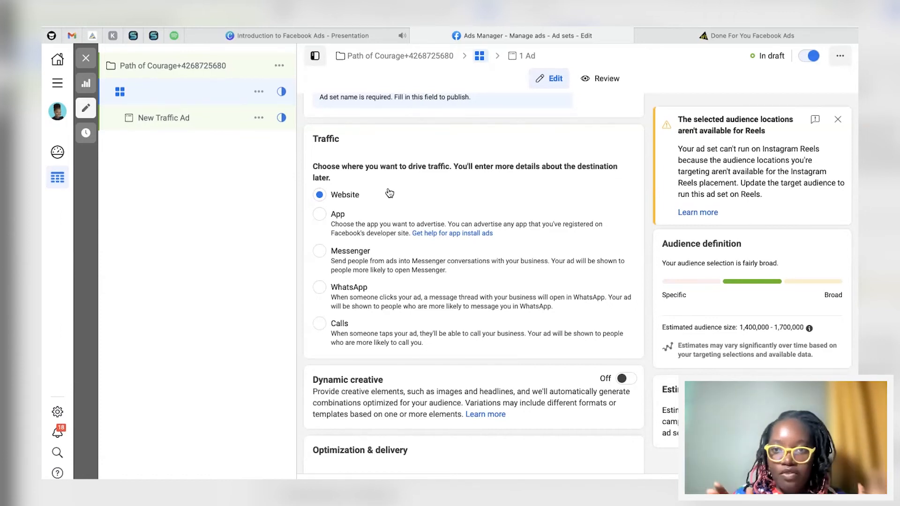
pyautogui.scroll(-5, 379, 235)
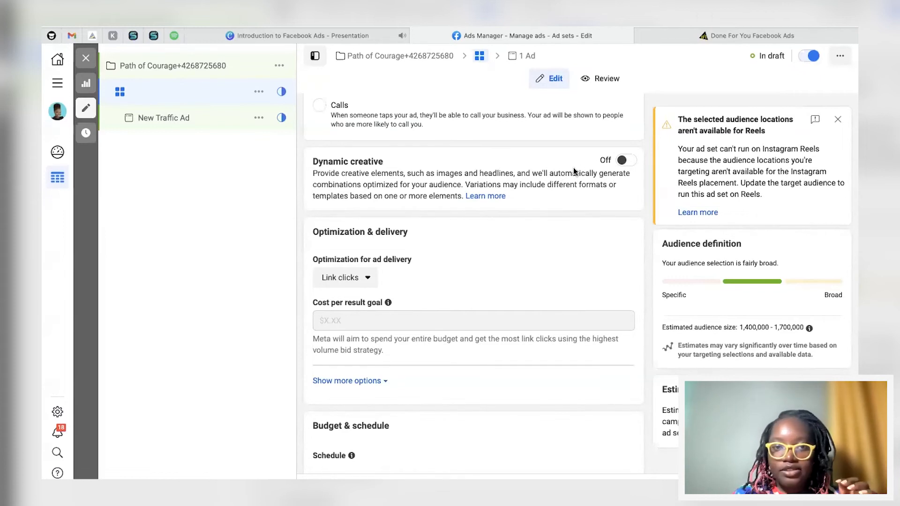
pyautogui.scroll(-3, 402, 203)
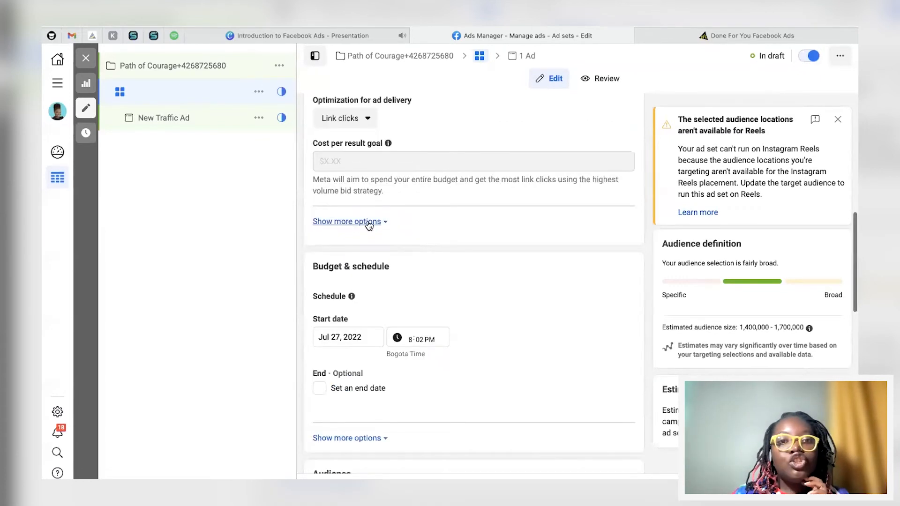
pyautogui.scroll(2, 358, 236)
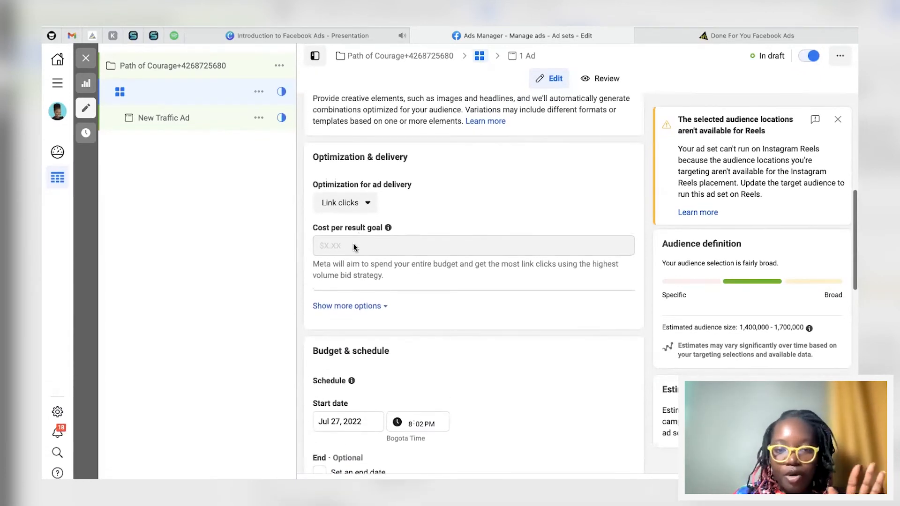
pyautogui.click(364, 305)
pyautogui.scroll(-1, 364, 307)
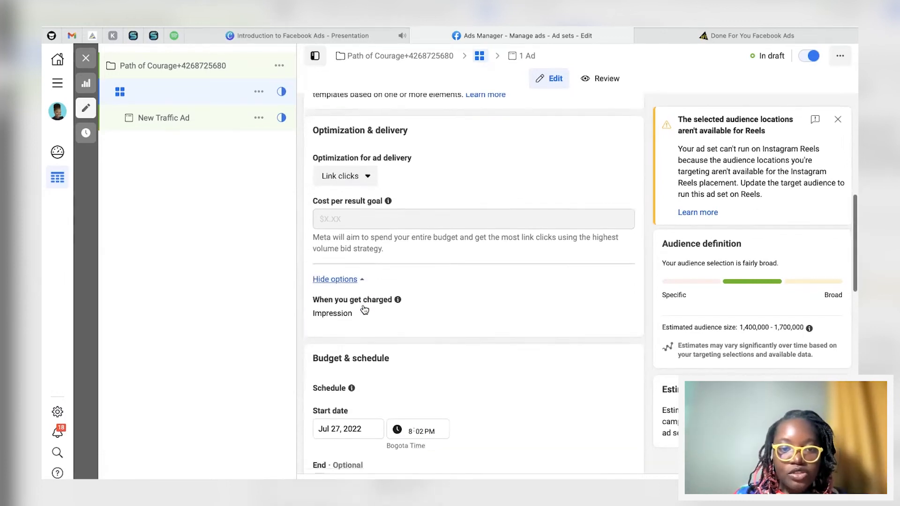
pyautogui.click(350, 254)
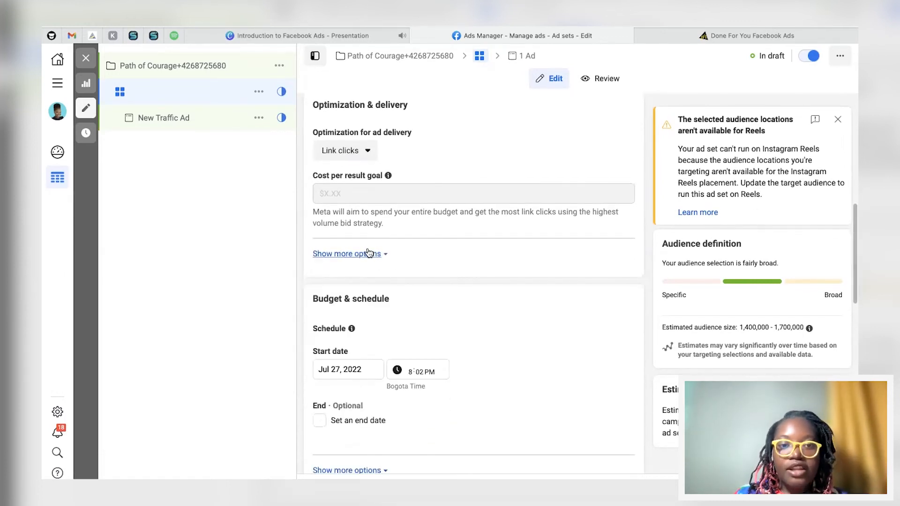
pyautogui.scroll(-4, 470, 253)
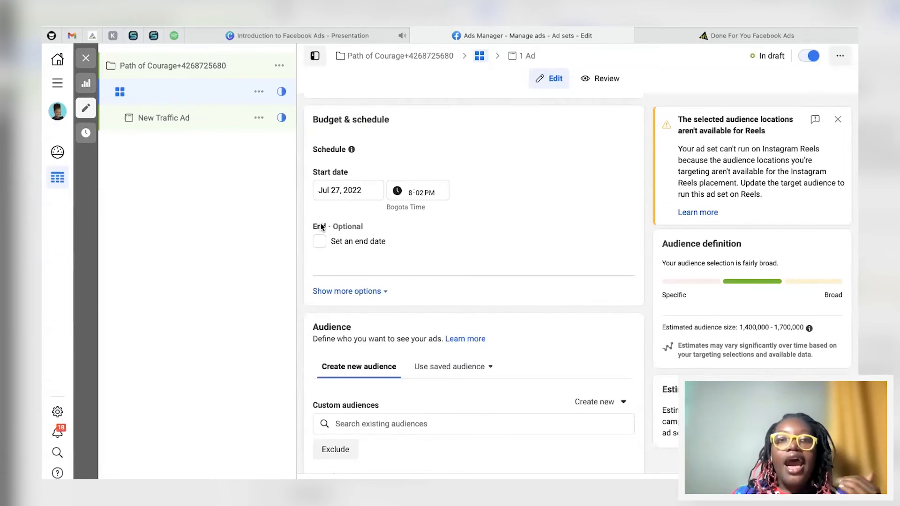
# Step: Enable an end date for the ad set and set it to July 31, 2022
pyautogui.click(320, 241)
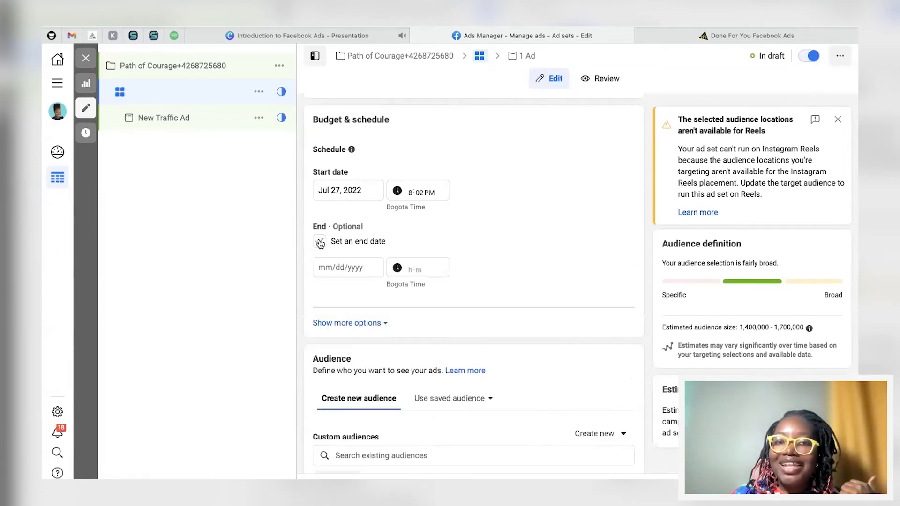
pyautogui.click(349, 190)
pyautogui.click(380, 307)
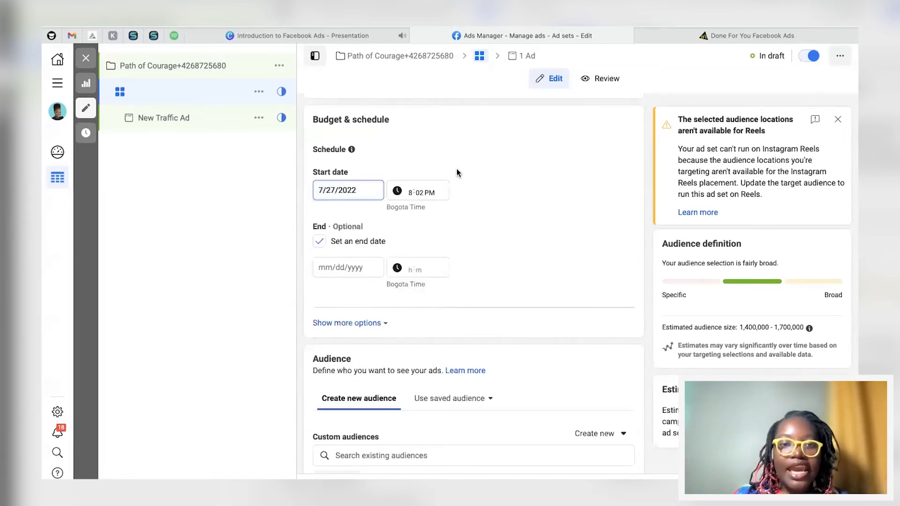
pyautogui.click(320, 242)
pyautogui.click(320, 243)
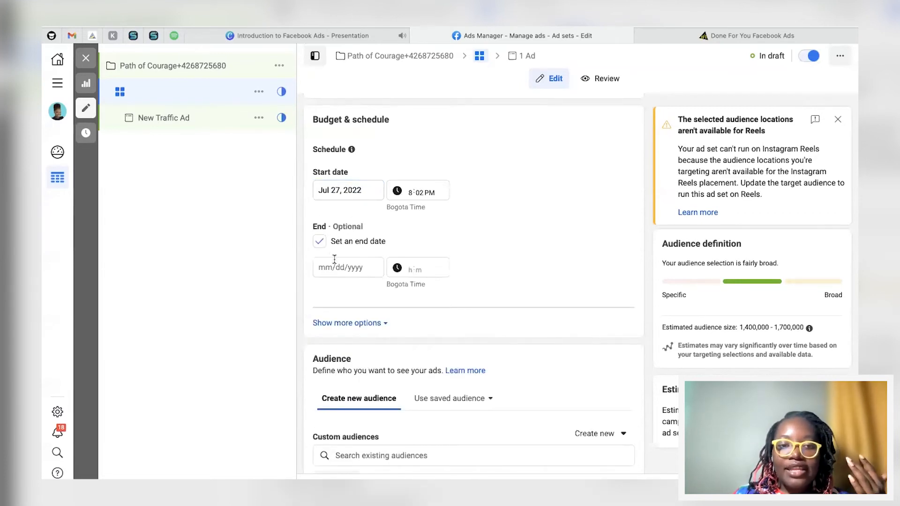
pyautogui.click(334, 261)
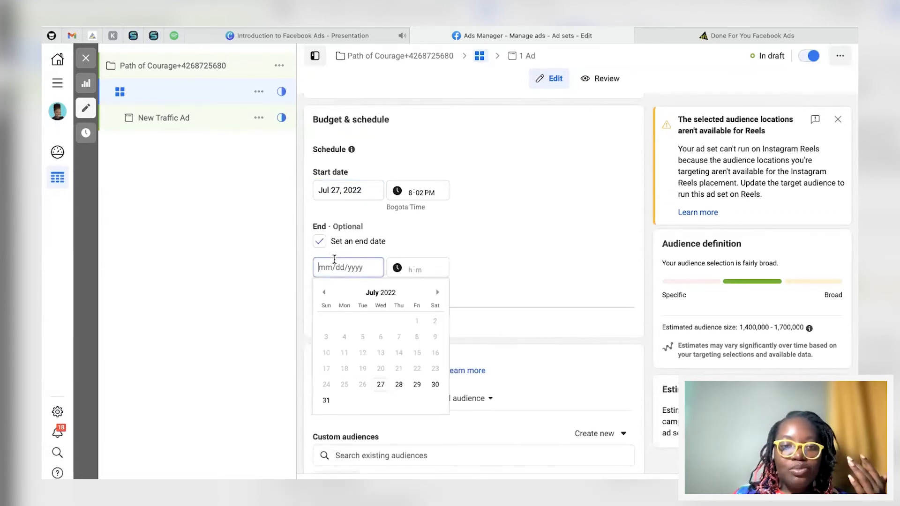
pyautogui.click(324, 400)
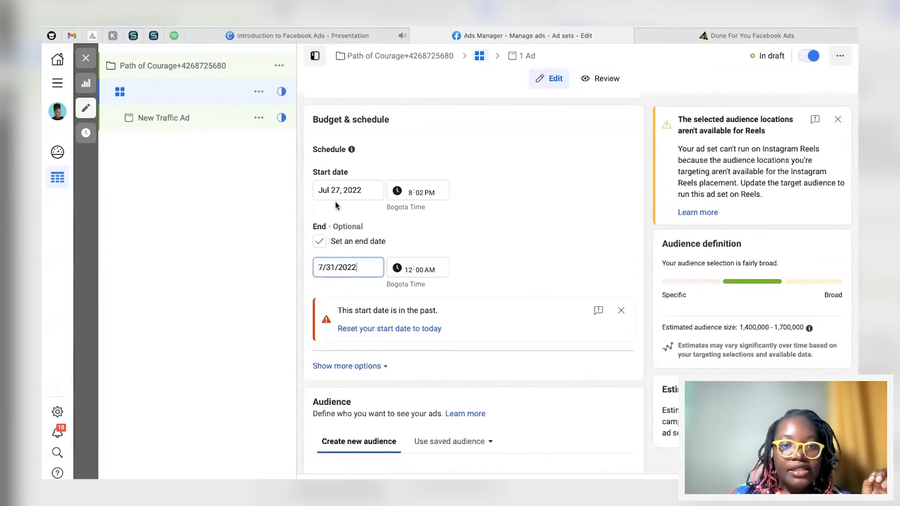
# Step: Reset the ad set's start date to today and turn off the end date
pyautogui.click(371, 330)
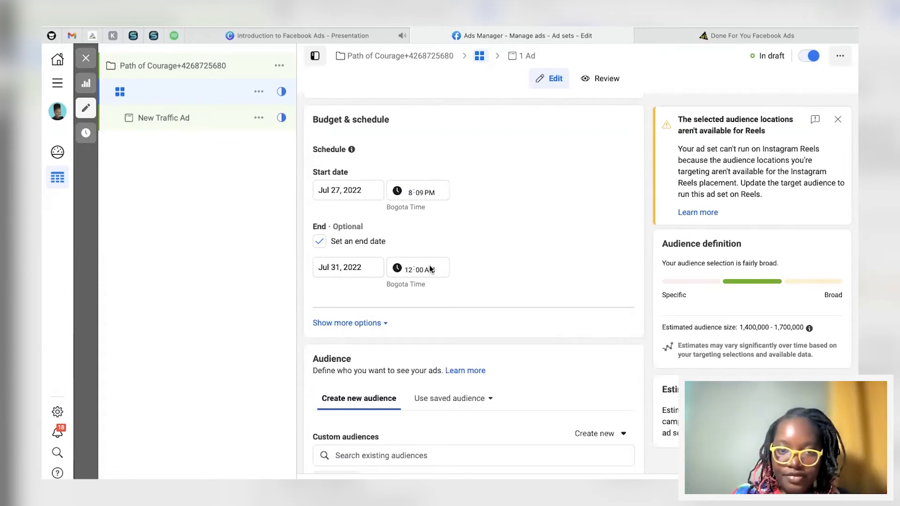
pyautogui.click(320, 242)
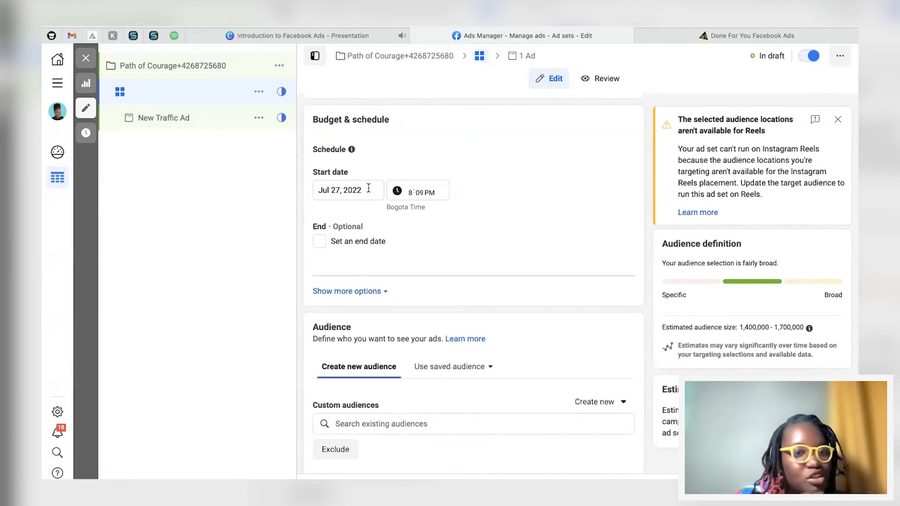
# Step: Turn off Campaign Budget Optimization on the campaign and check the ad set's budget settings
pyautogui.scroll(-1, 369, 187)
pyautogui.scroll(2, 360, 187)
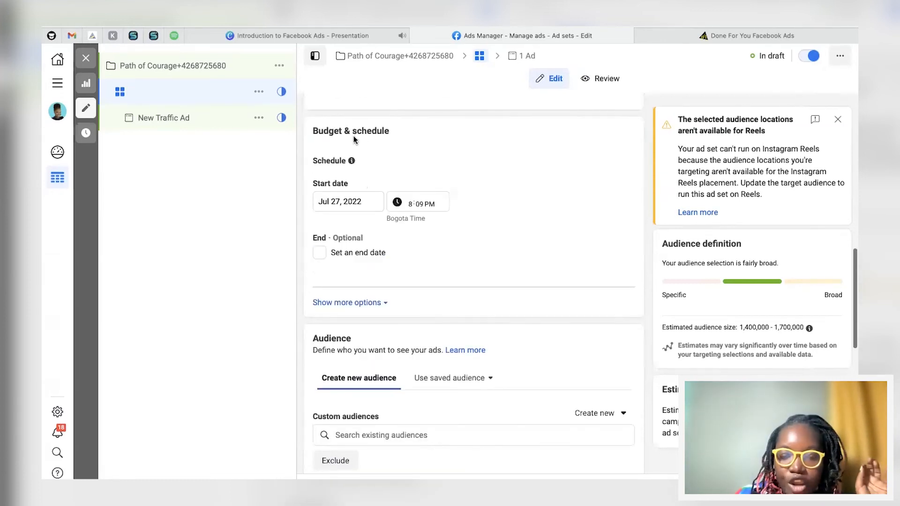
pyautogui.click(170, 67)
pyautogui.scroll(-5, 423, 299)
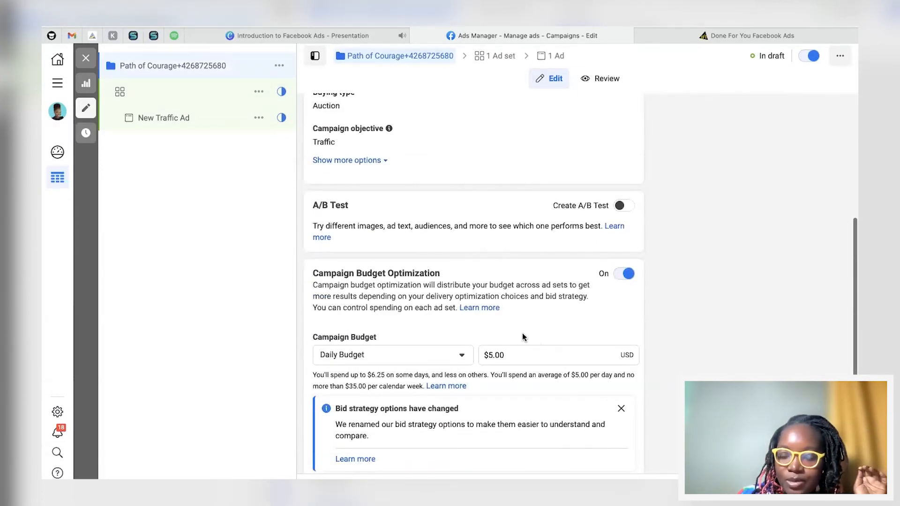
pyautogui.click(625, 276)
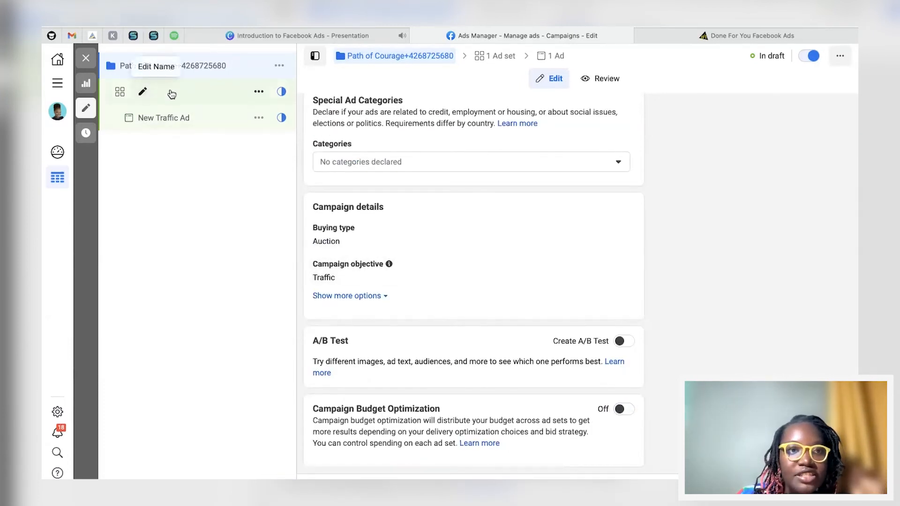
pyautogui.click(175, 91)
pyautogui.scroll(-5, 402, 338)
pyautogui.scroll(-7, 404, 338)
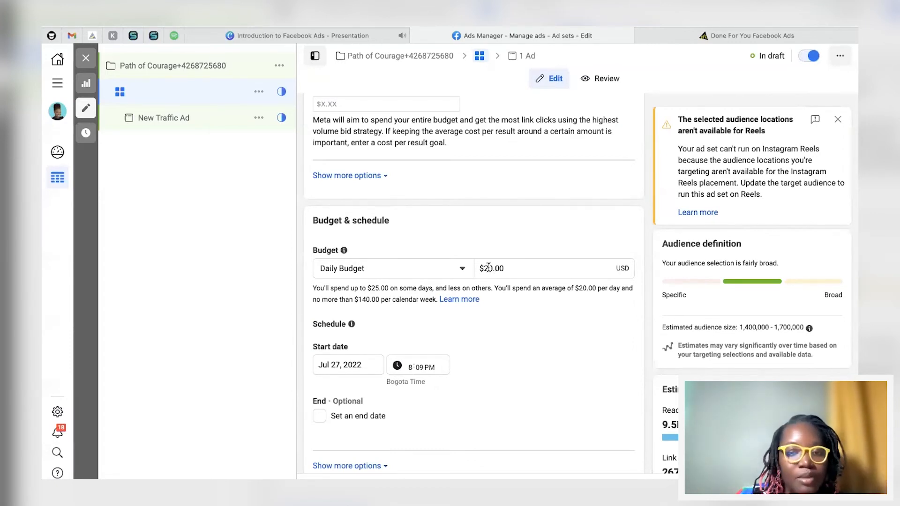
# Step: Turn Campaign Budget Optimization back on for the campaign
pyautogui.click(178, 66)
pyautogui.scroll(-2, 512, 369)
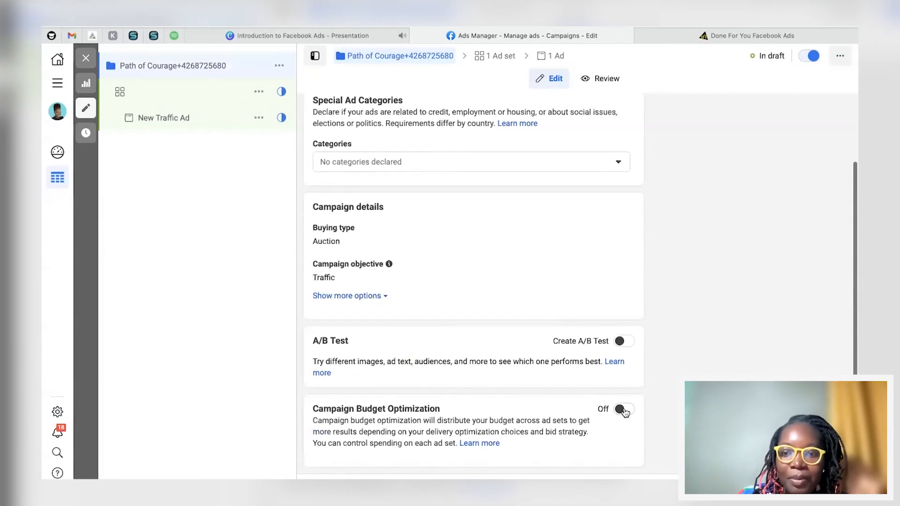
pyautogui.click(624, 410)
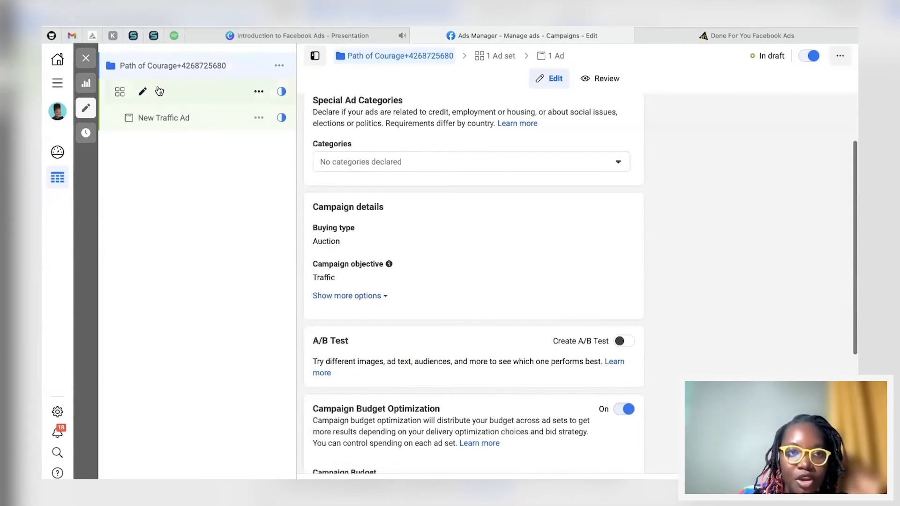
# Step: Open the ad set's audience locations for editing and remove Jamaica
pyautogui.click(159, 91)
pyautogui.scroll(-6, 365, 328)
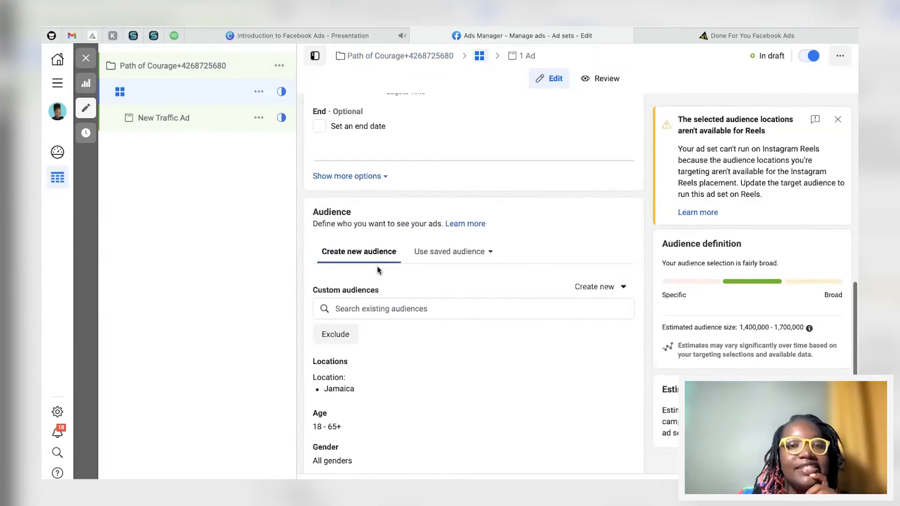
pyautogui.scroll(-3, 362, 283)
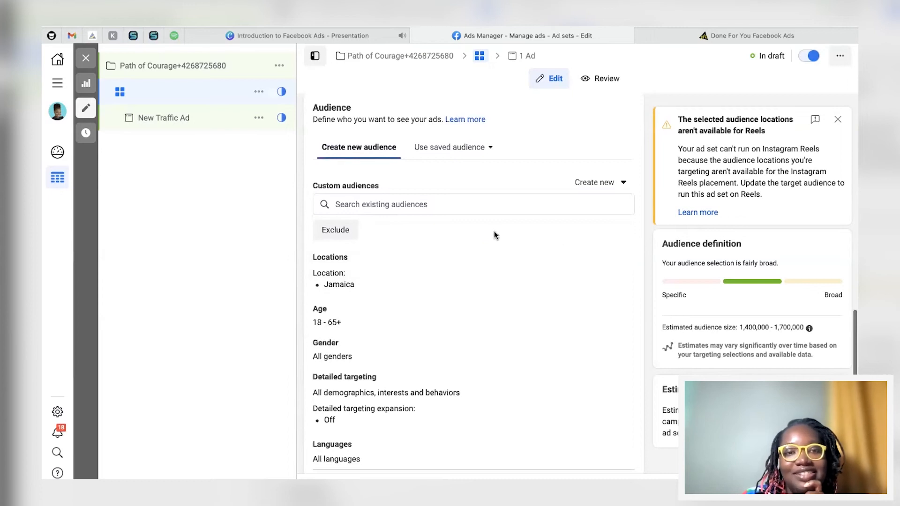
pyautogui.scroll(-1, 421, 247)
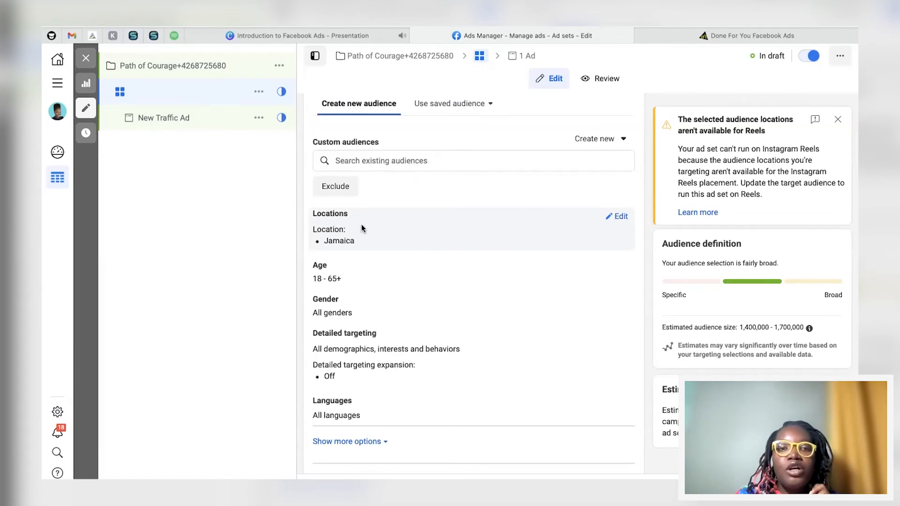
pyautogui.click(618, 216)
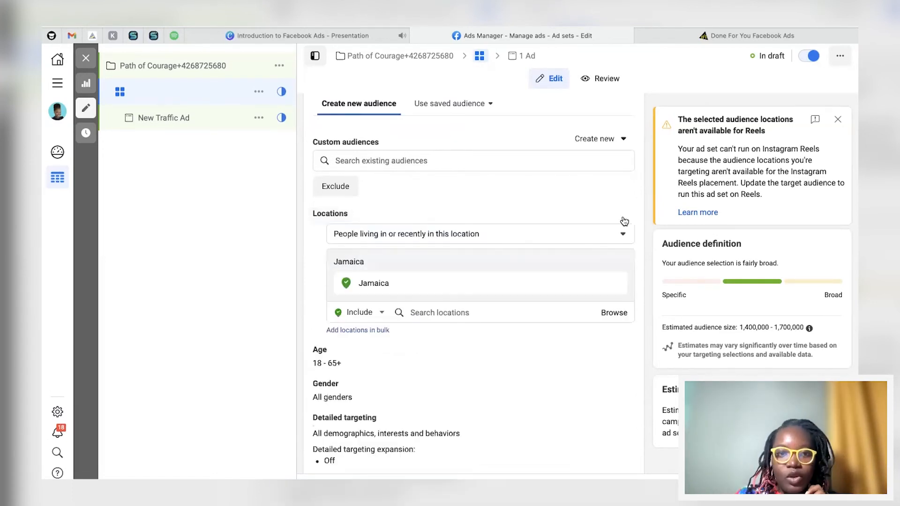
pyautogui.click(616, 284)
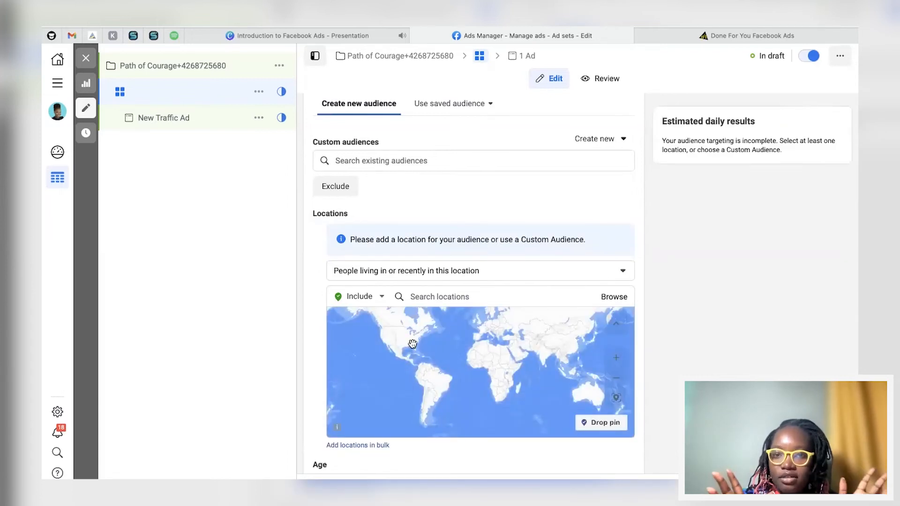
# Step: Set the location targeting type to People living in this location
pyautogui.scroll(-1, 445, 293)
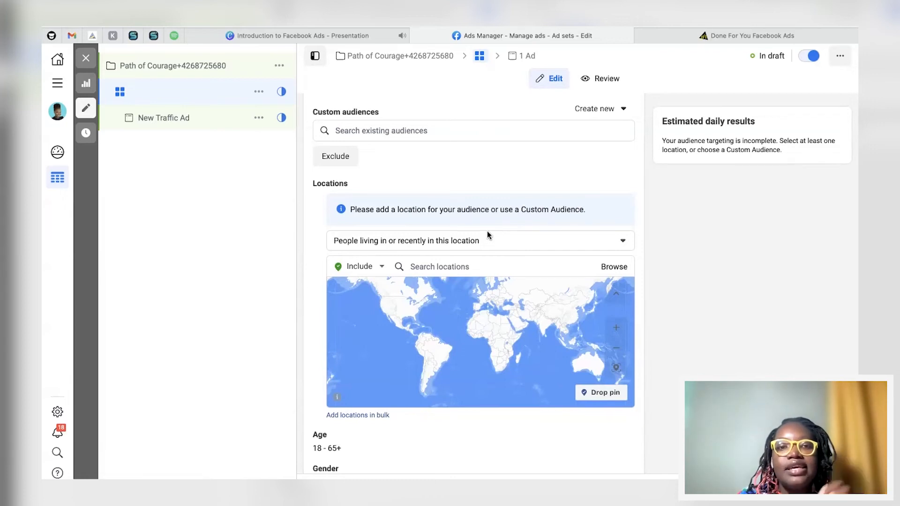
pyautogui.click(403, 240)
pyautogui.click(402, 298)
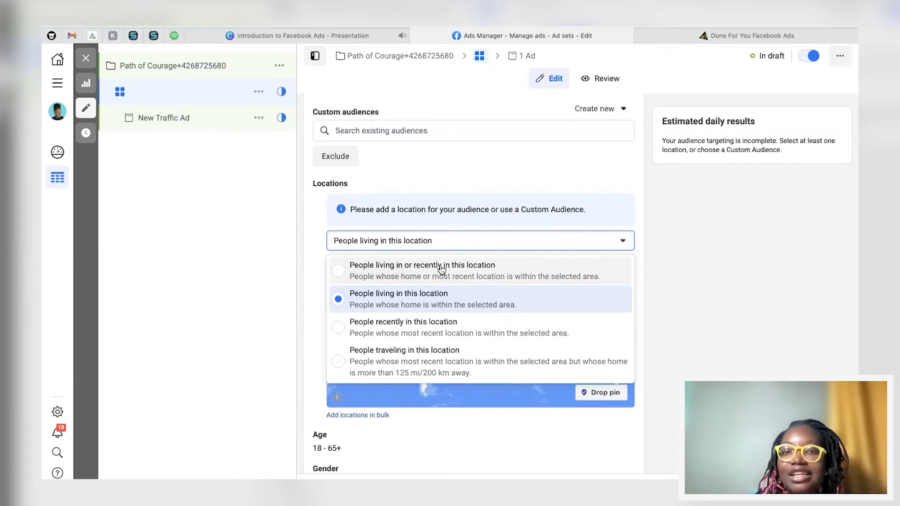
pyautogui.click(345, 301)
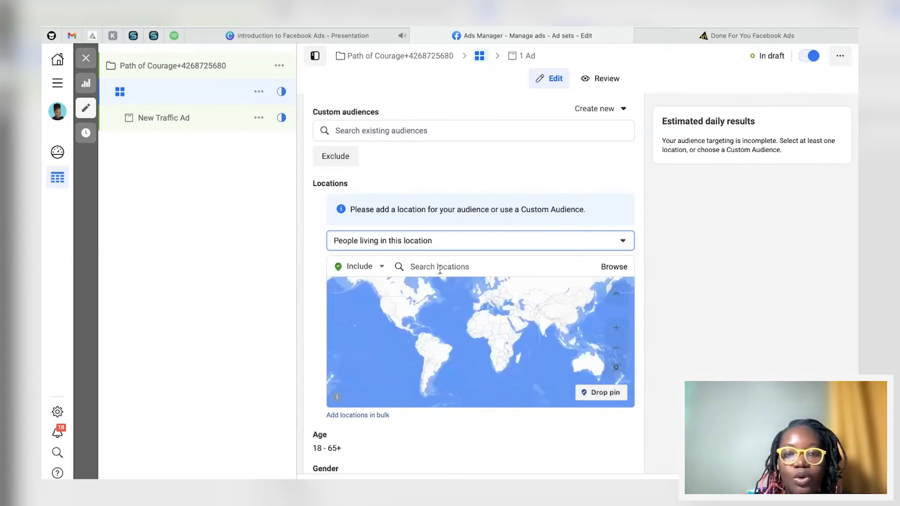
# Step: Search for United States and add it as an included location
pyautogui.click(461, 265)
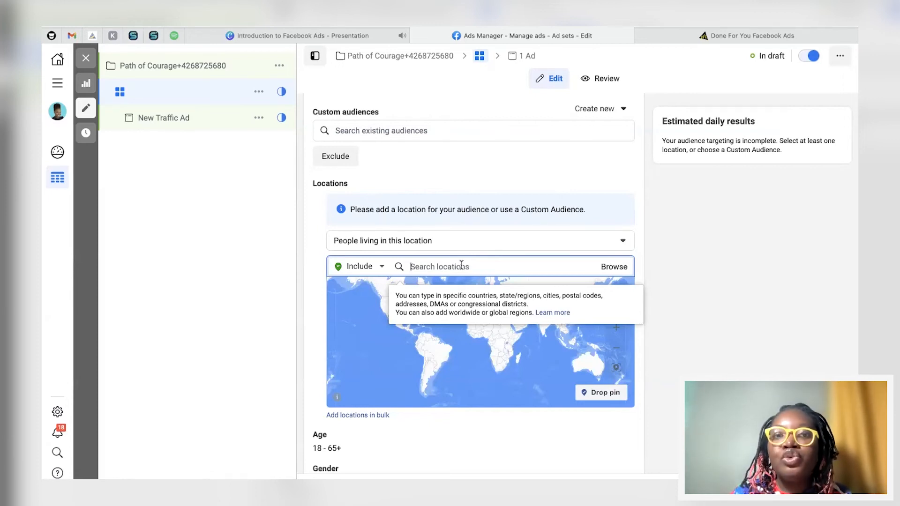
pyautogui.write('un')
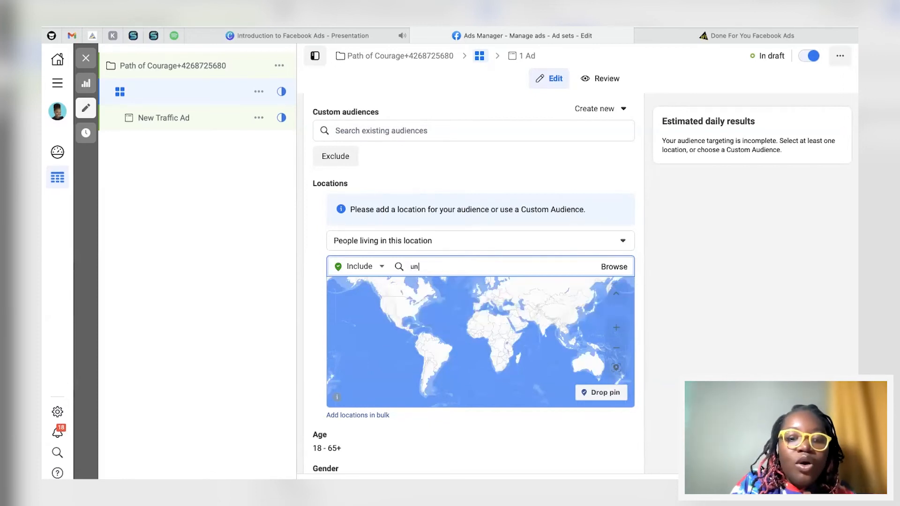
pyautogui.write('ited states')
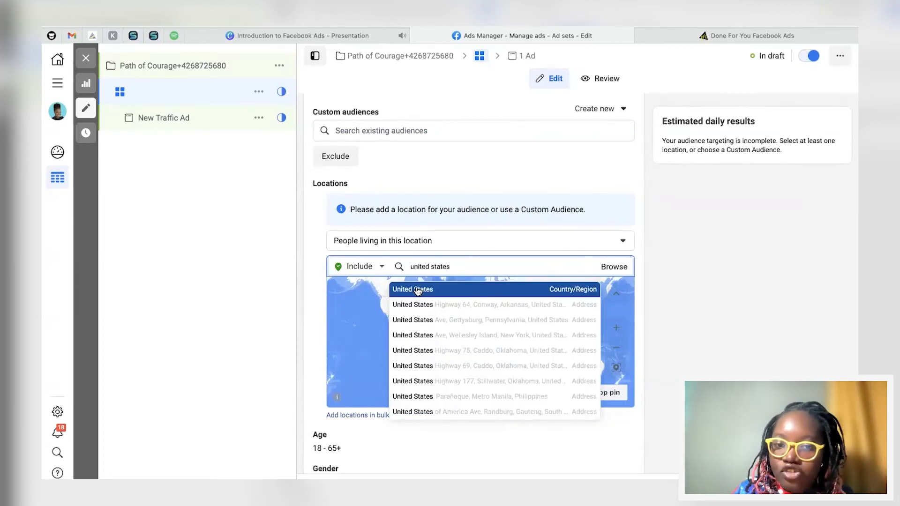
pyautogui.click(417, 289)
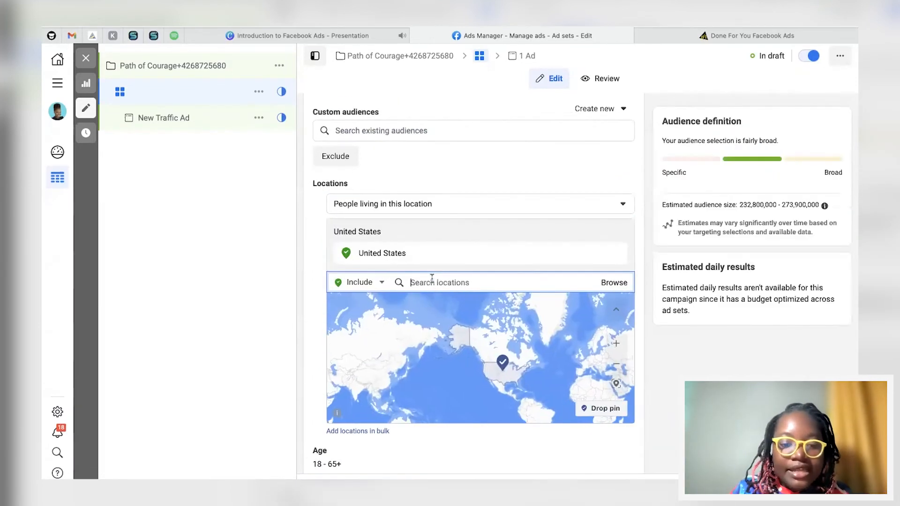
# Step: Add United Kingdom, New Zealand, Australia, Canada, Colombia, Brazil, South Africa and Philippines as included locations
pyautogui.write('united')
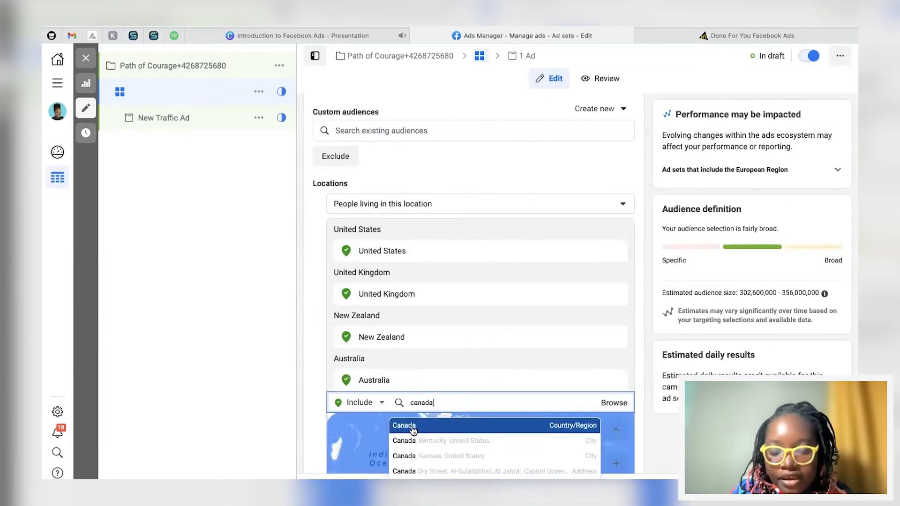
pyautogui.click(415, 428)
pyautogui.scroll(-2, 667, 322)
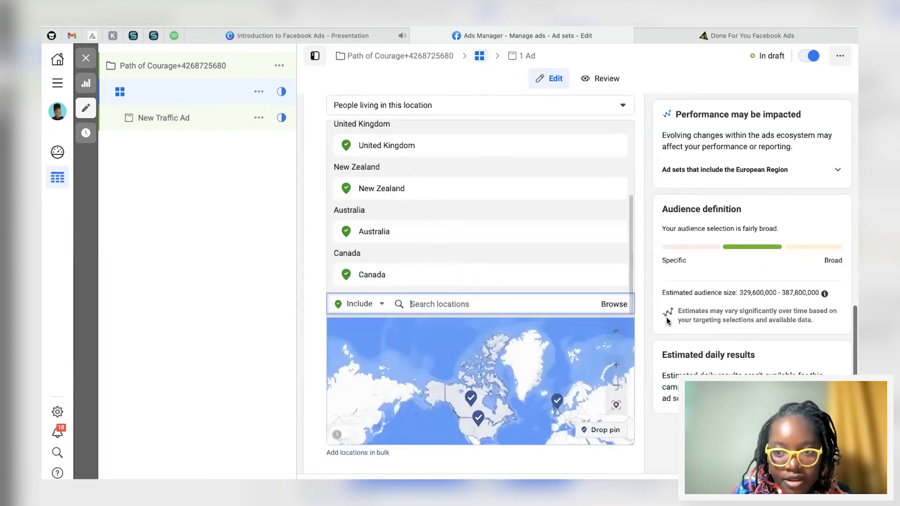
pyautogui.scroll(1, 462, 142)
pyautogui.scroll(-2, 447, 172)
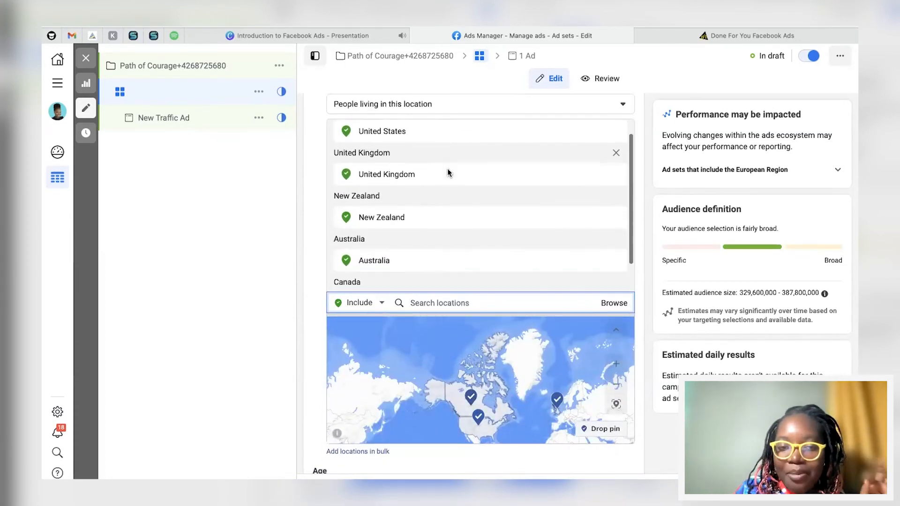
pyautogui.scroll(1, 447, 172)
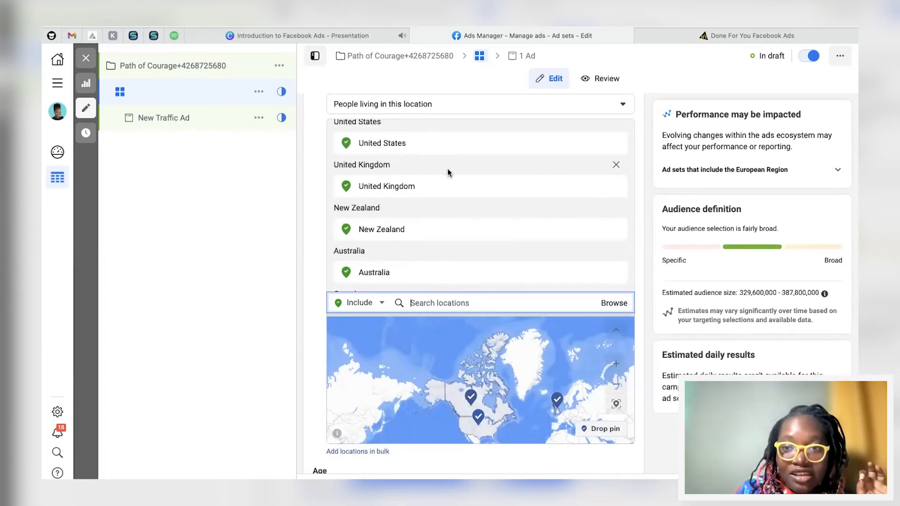
pyautogui.scroll(1, 447, 170)
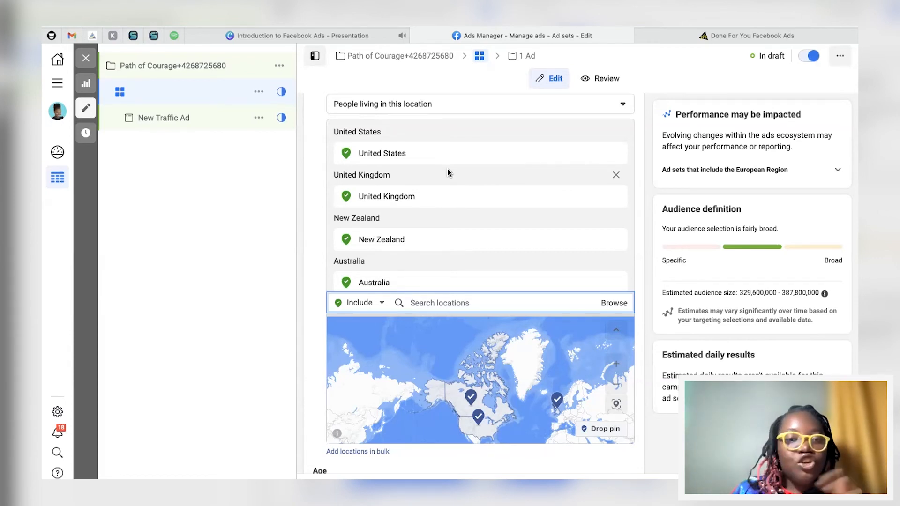
pyautogui.scroll(-3, 447, 172)
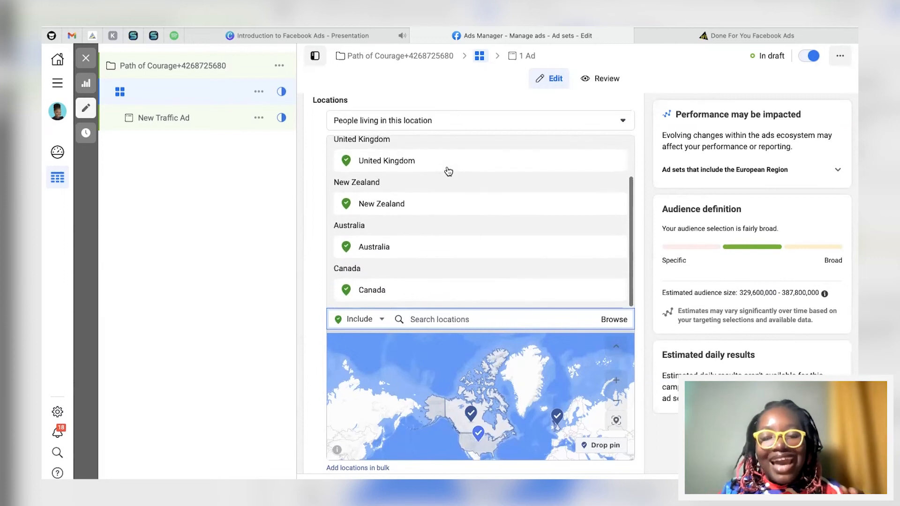
pyautogui.scroll(3, 449, 171)
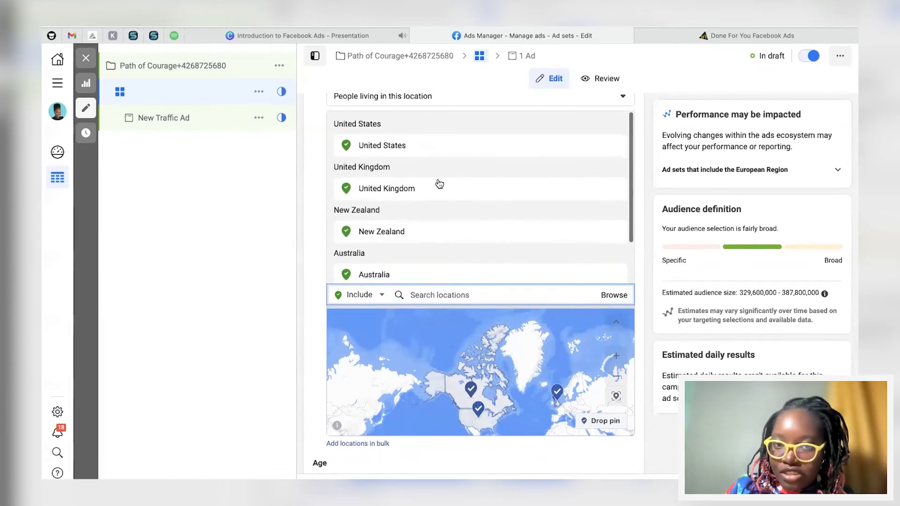
pyautogui.scroll(-2, 473, 154)
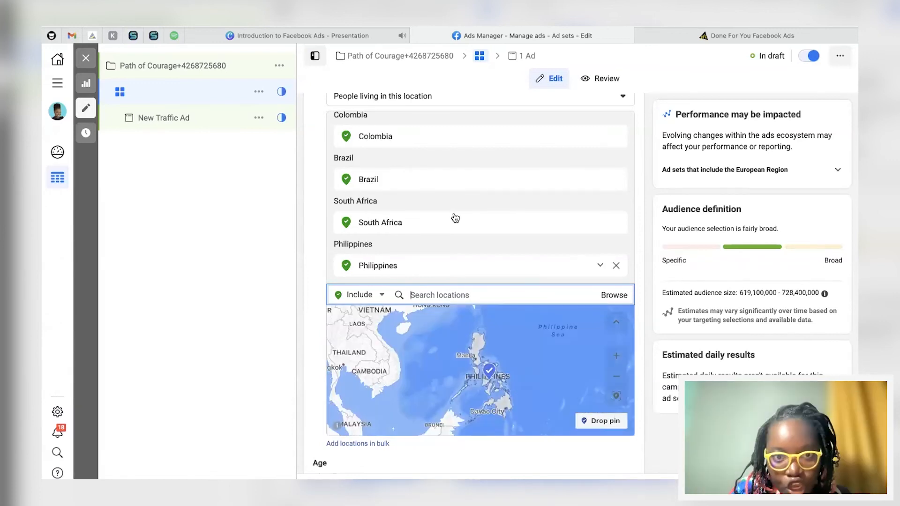
# Step: Review the full list of included locations in the ad set's audience
pyautogui.scroll(2, 440, 182)
pyautogui.scroll(-2, 440, 181)
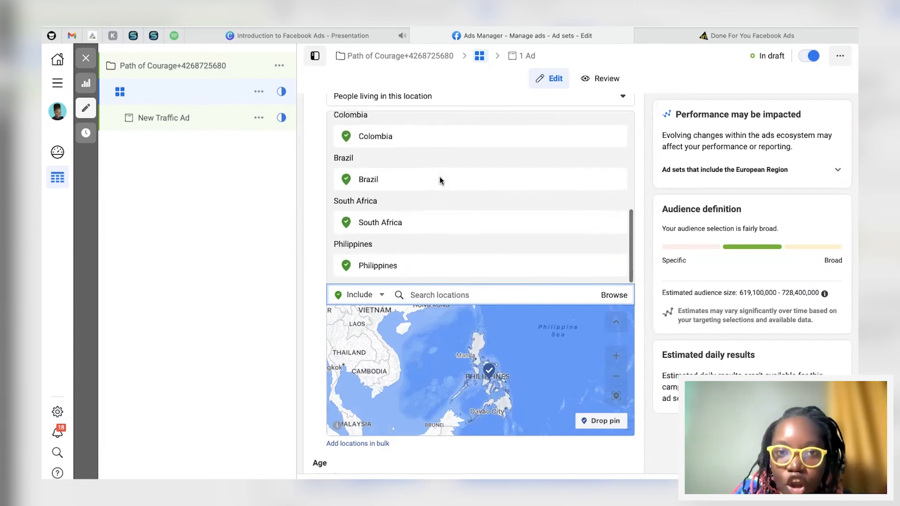
pyautogui.scroll(7, 402, 199)
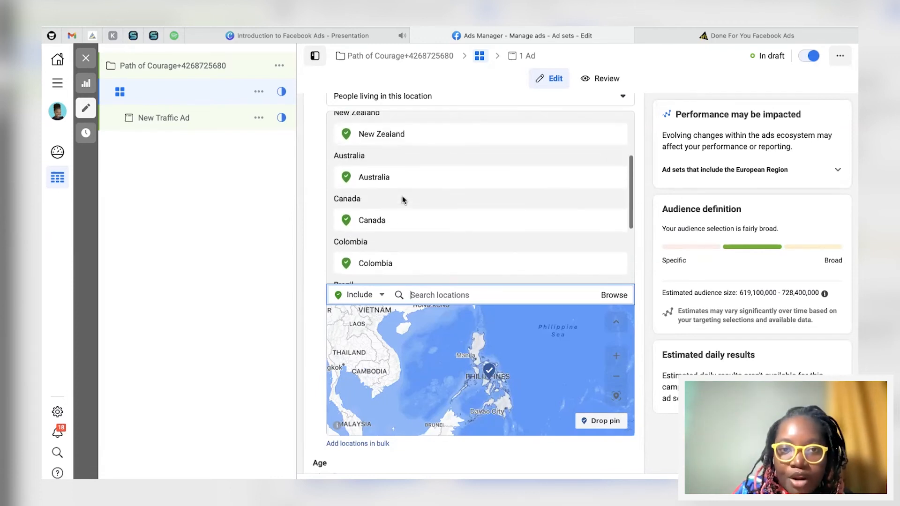
pyautogui.scroll(2, 402, 196)
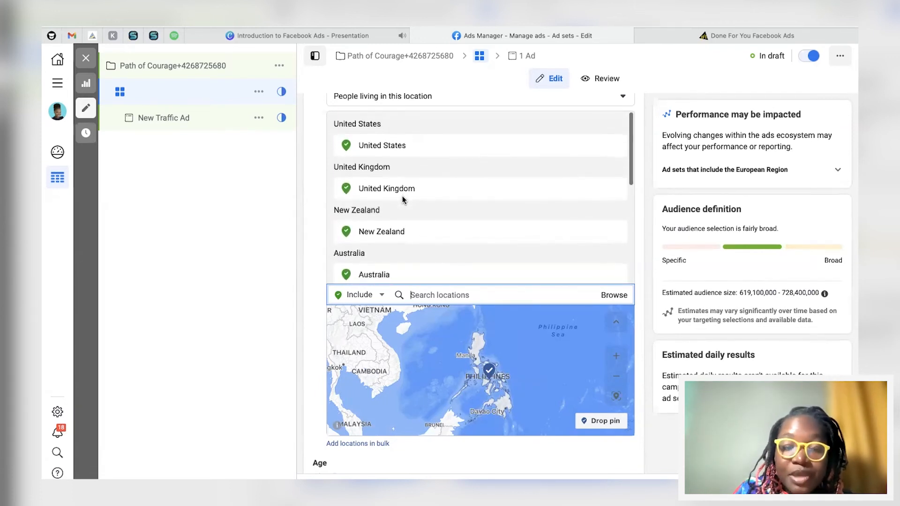
pyautogui.scroll(-1, 402, 196)
pyautogui.scroll(-7, 403, 201)
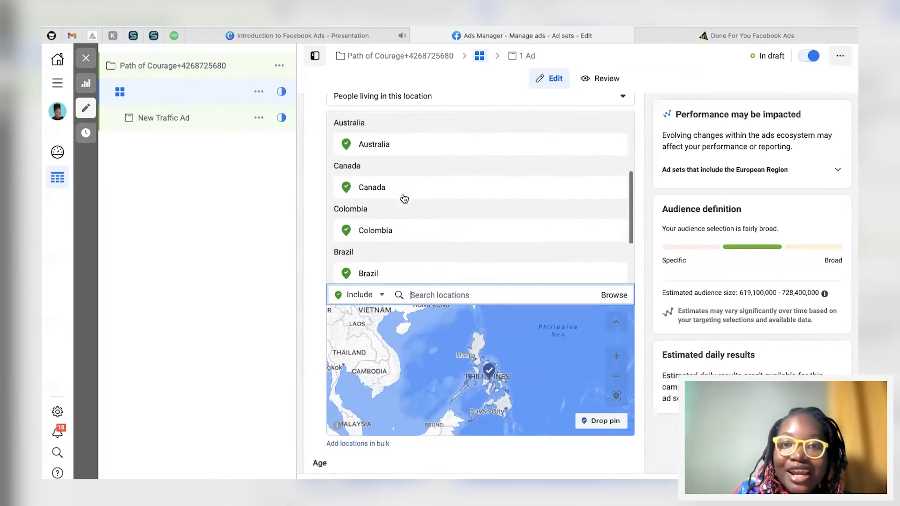
pyautogui.scroll(8, 402, 138)
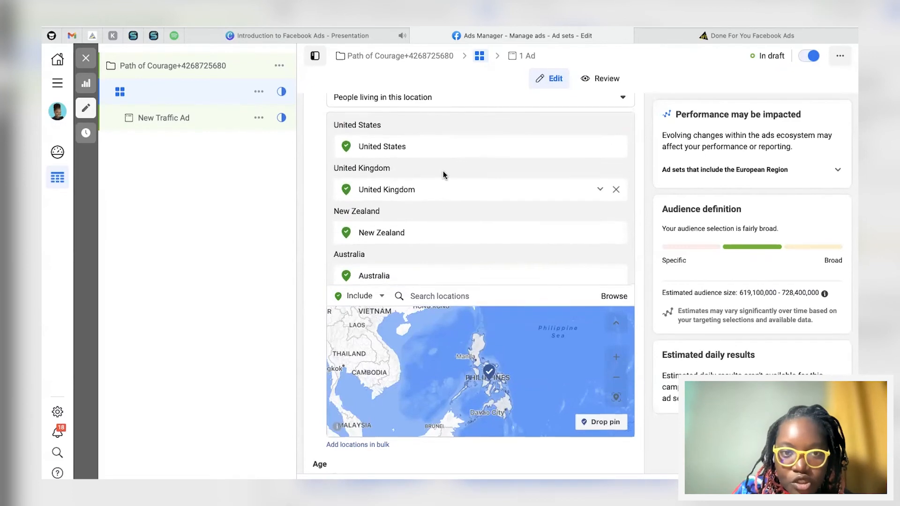
pyautogui.scroll(2, 443, 175)
pyautogui.scroll(-2, 444, 182)
pyautogui.scroll(1, 443, 181)
pyautogui.scroll(-1, 422, 190)
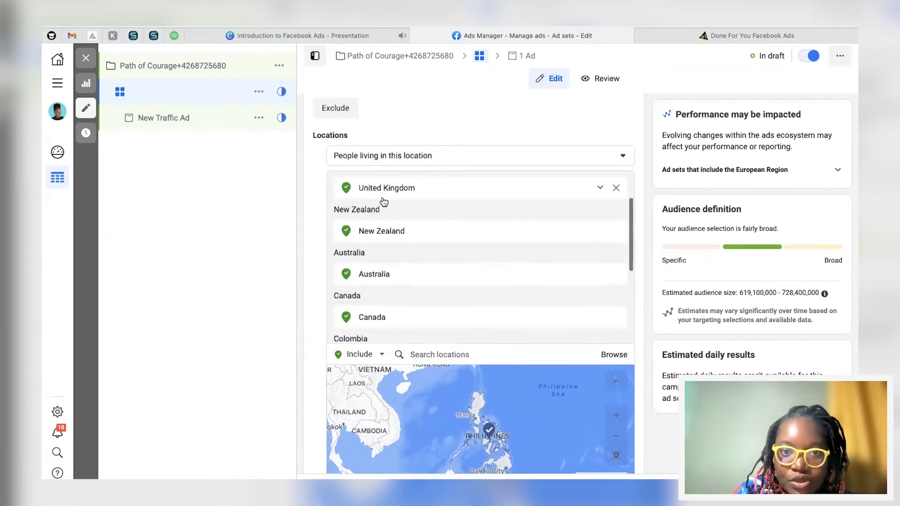
pyautogui.scroll(-1, 417, 220)
pyautogui.scroll(-3, 393, 253)
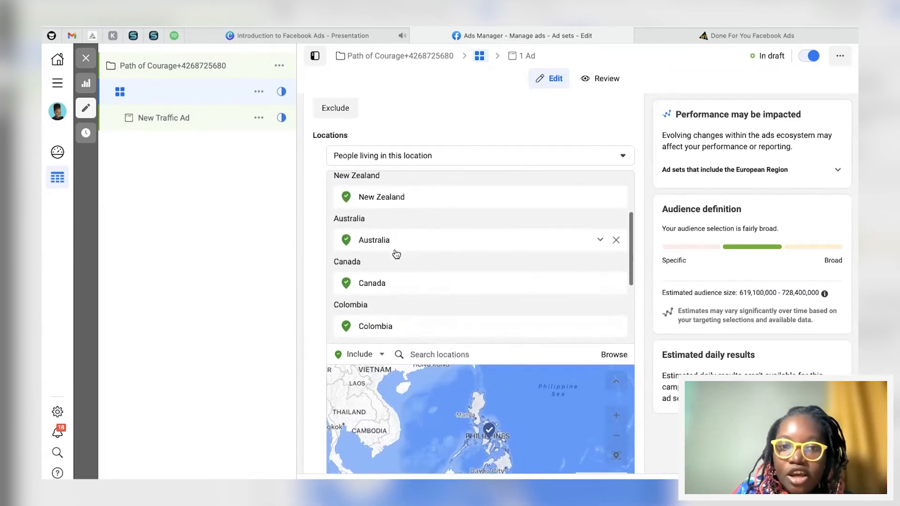
pyautogui.scroll(-4, 386, 299)
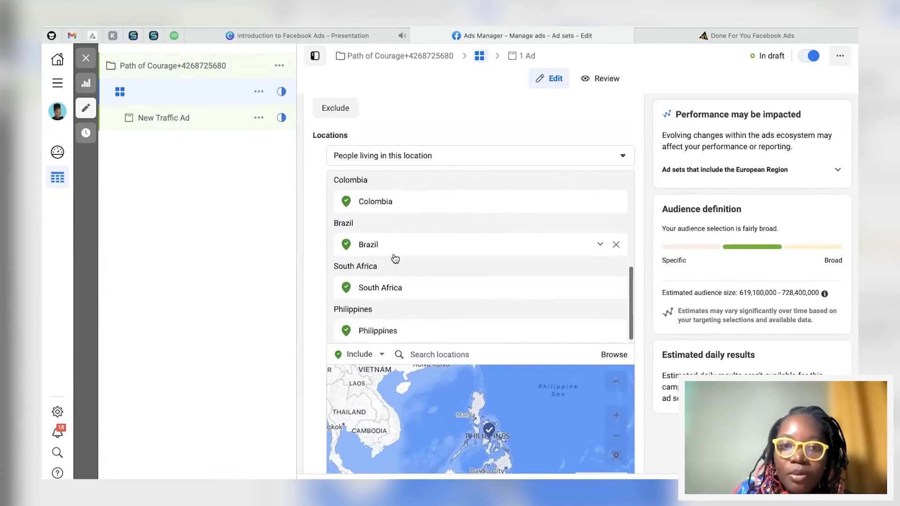
pyautogui.scroll(-1, 388, 293)
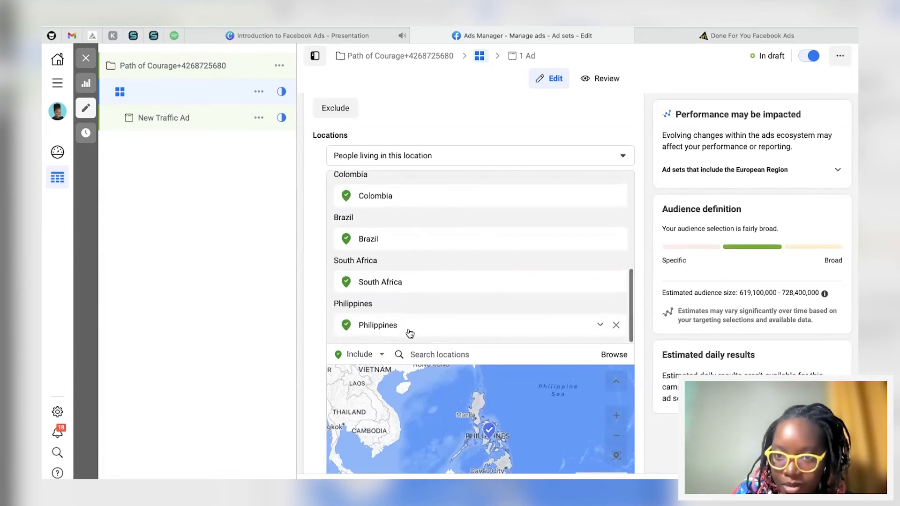
pyautogui.scroll(-3, 642, 388)
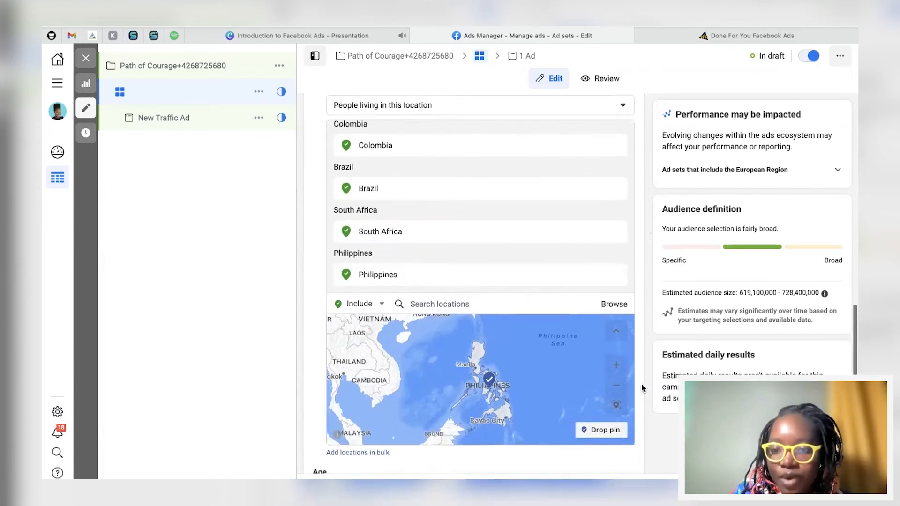
pyautogui.scroll(1, 386, 150)
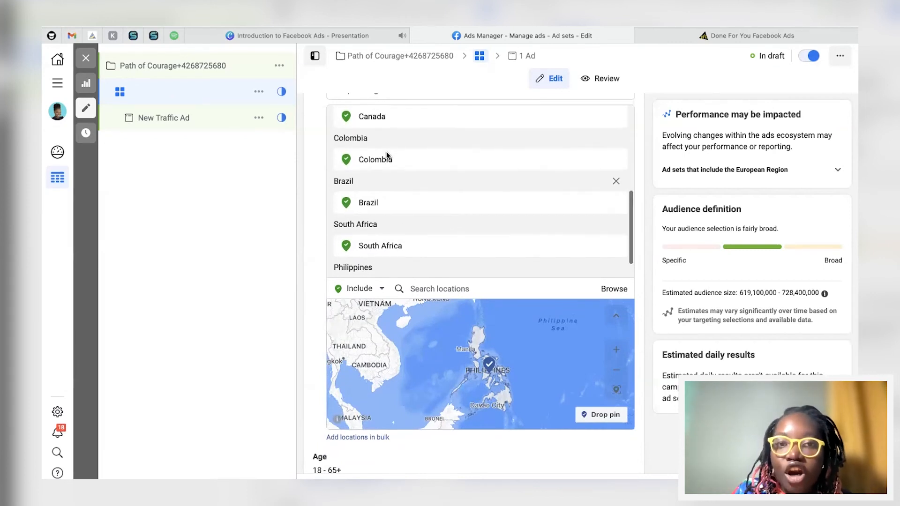
pyautogui.scroll(5, 383, 208)
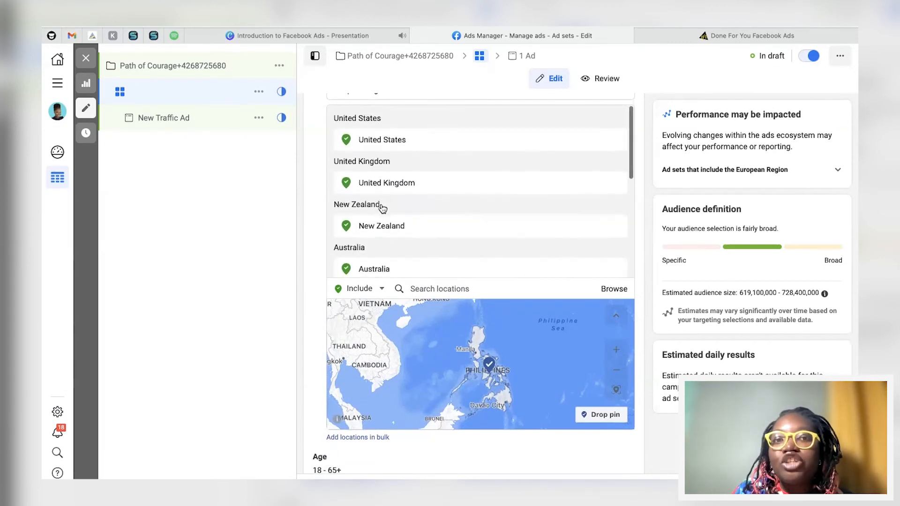
pyautogui.scroll(-5, 445, 232)
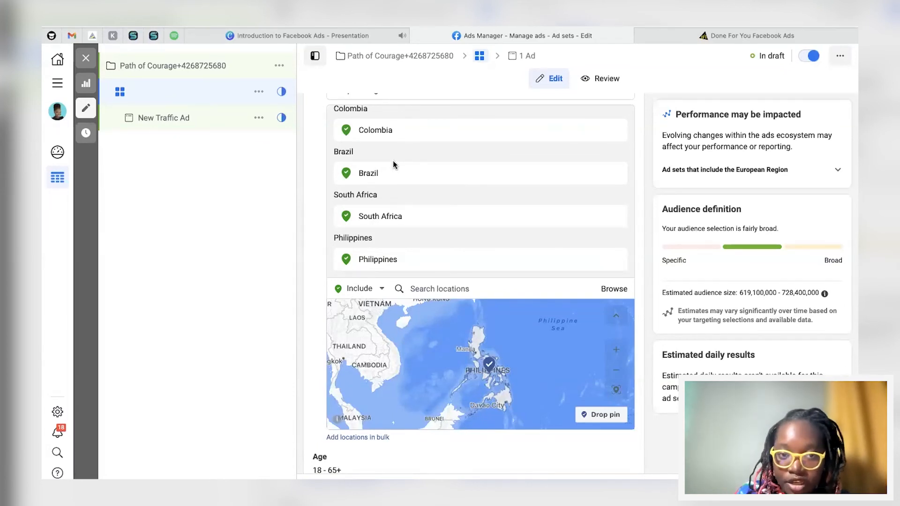
pyautogui.scroll(-5, 318, 172)
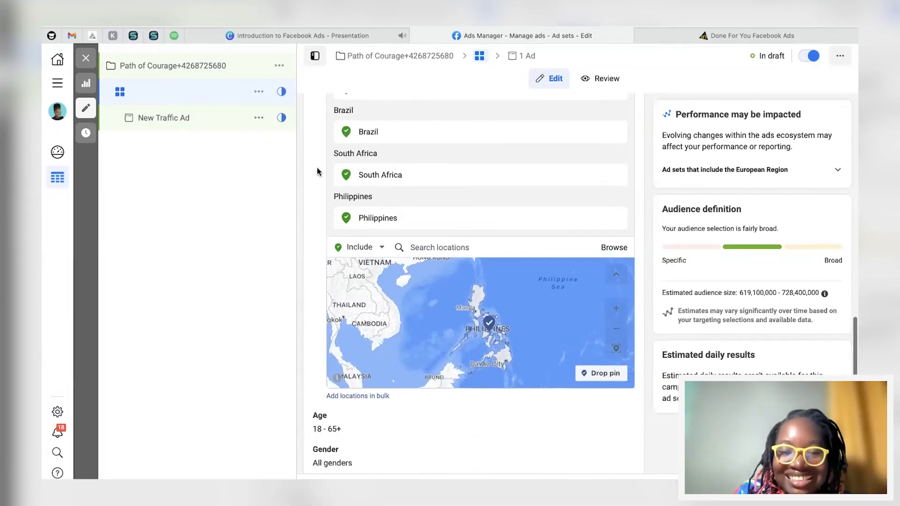
pyautogui.scroll(-1, 330, 438)
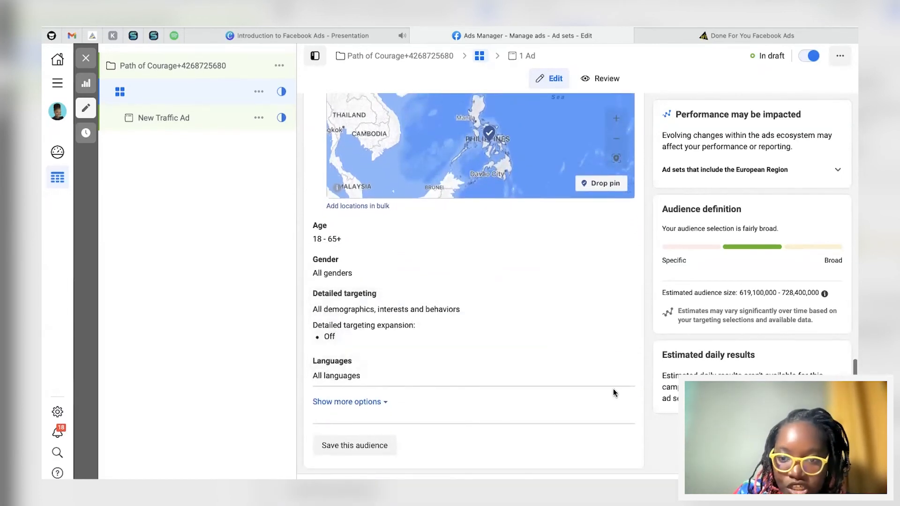
# Step: Set the audience language to English (All)
pyautogui.click(619, 364)
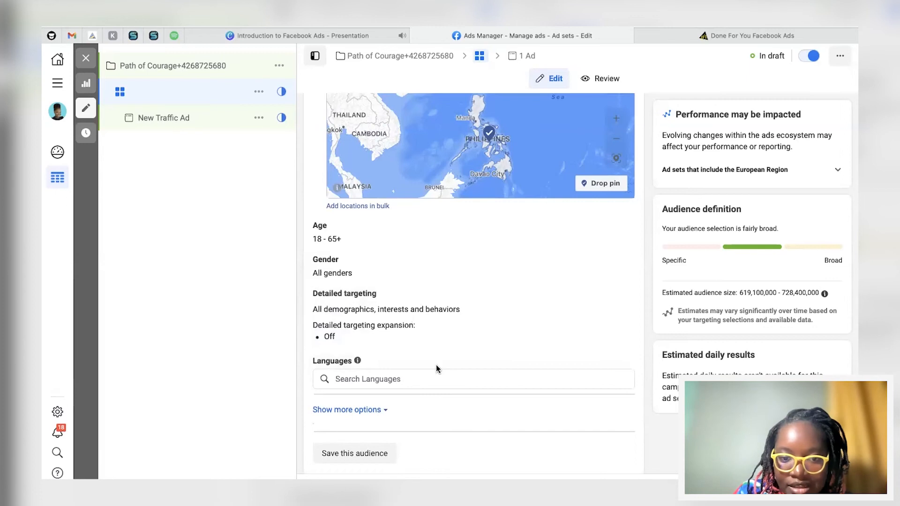
pyautogui.click(406, 377)
pyautogui.write('english')
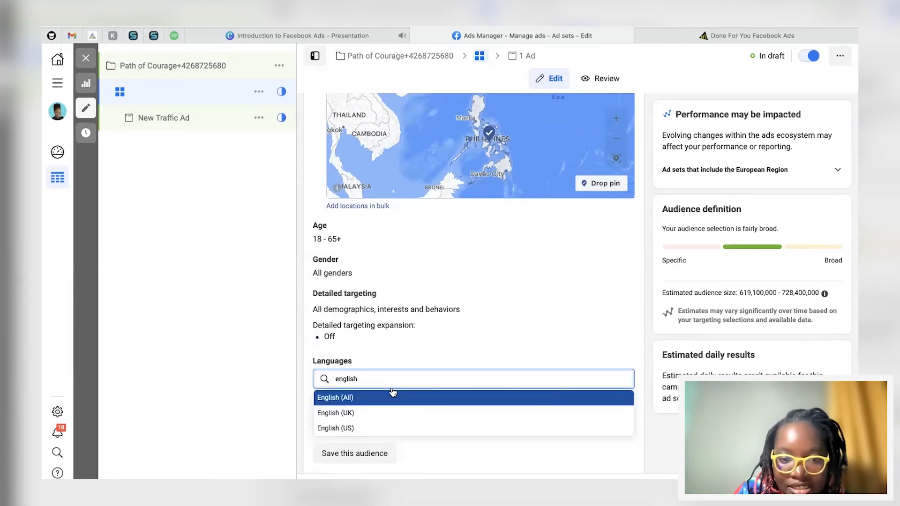
pyautogui.click(343, 397)
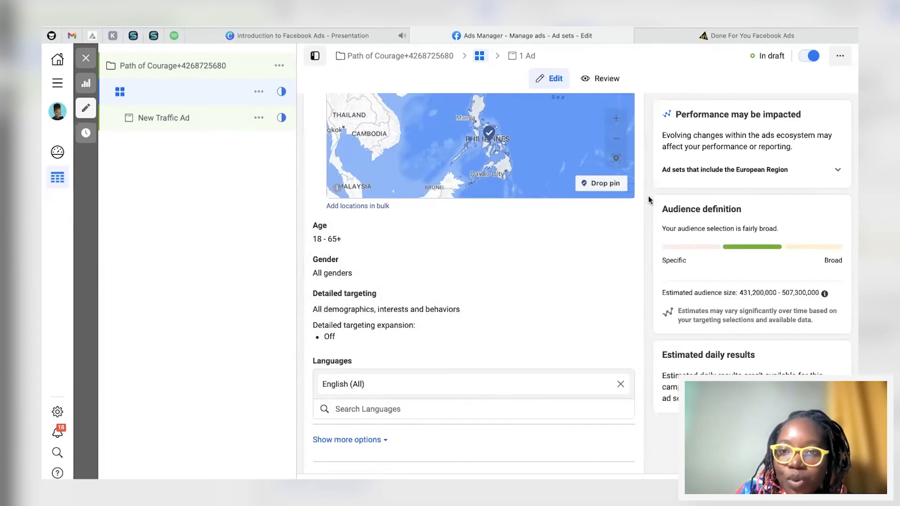
pyautogui.scroll(4, 622, 209)
pyautogui.scroll(5, 411, 136)
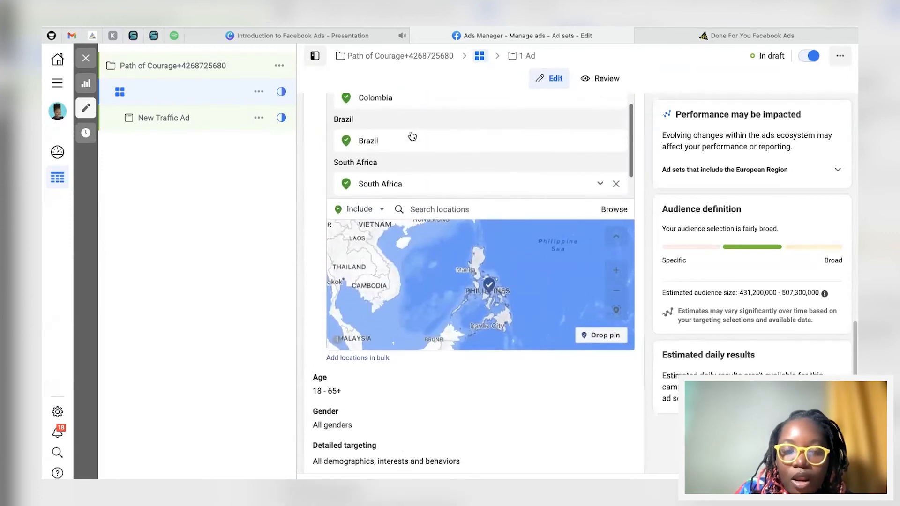
pyautogui.scroll(3, 313, 127)
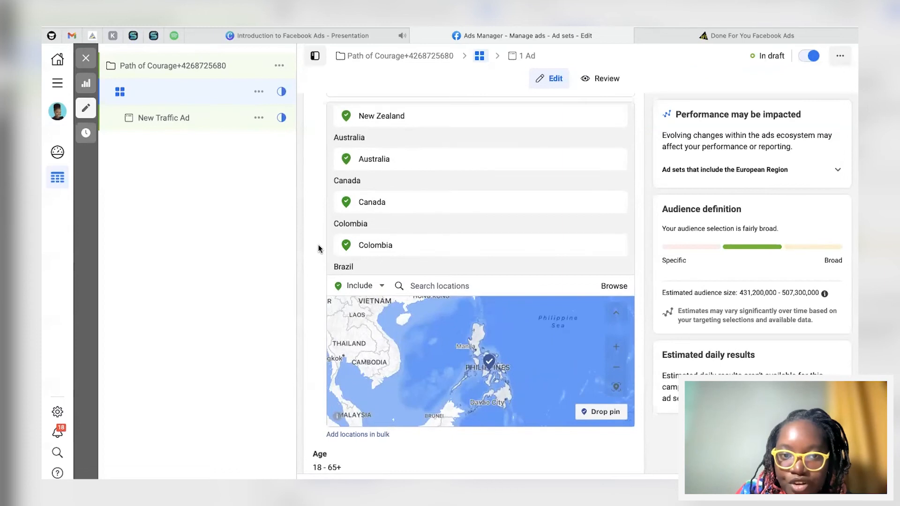
pyautogui.scroll(-5, 314, 253)
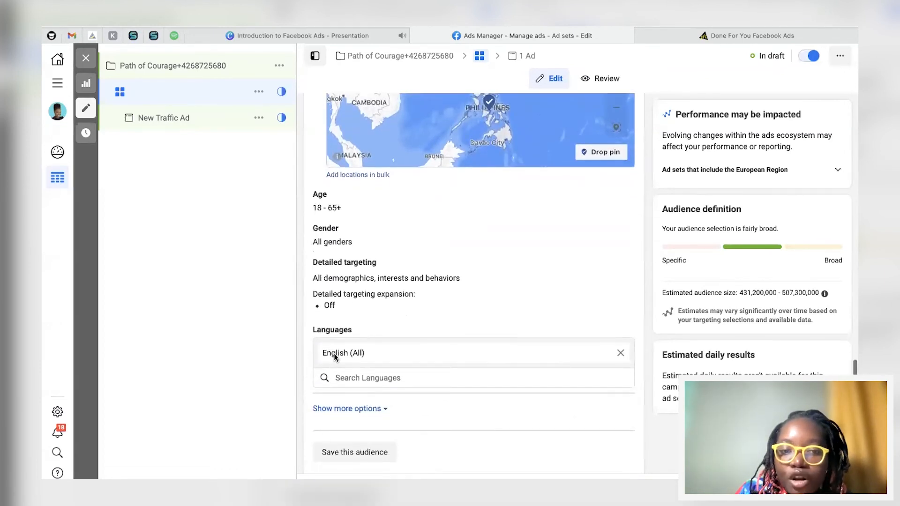
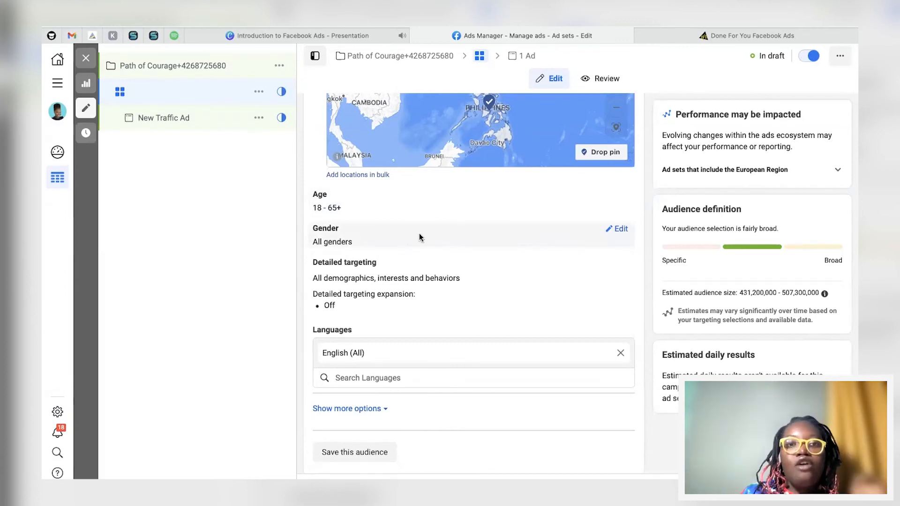
# Step: Open detailed targeting, search interests for thriller, and add Psychological thriller
pyautogui.moveTo(349, 240)
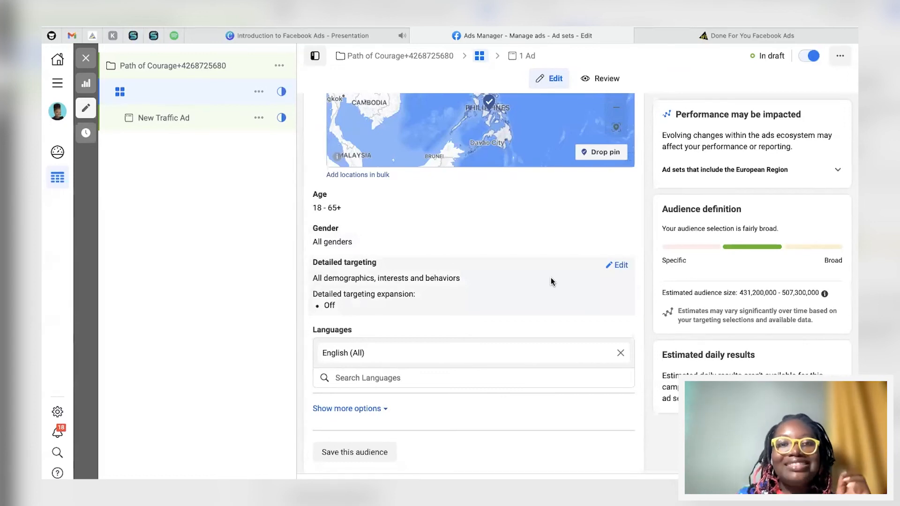
pyautogui.click(618, 265)
pyautogui.scroll(-1, 508, 317)
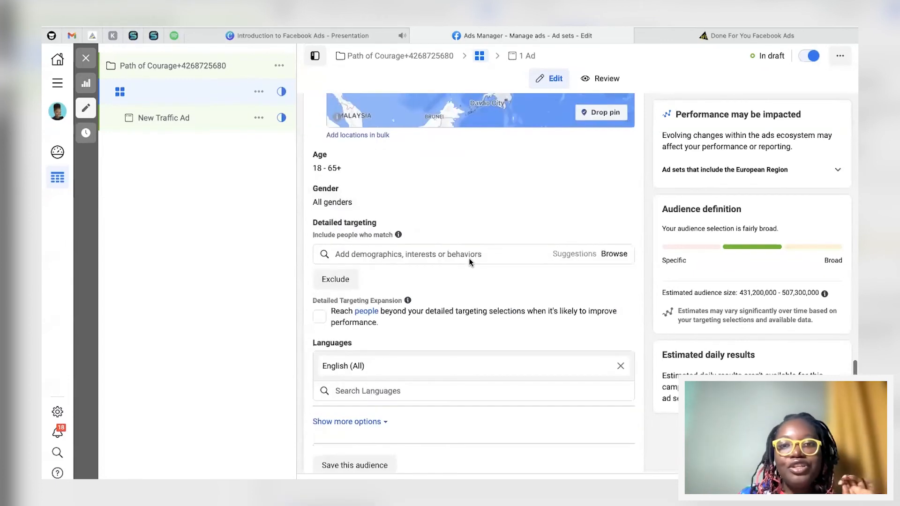
pyautogui.click(435, 253)
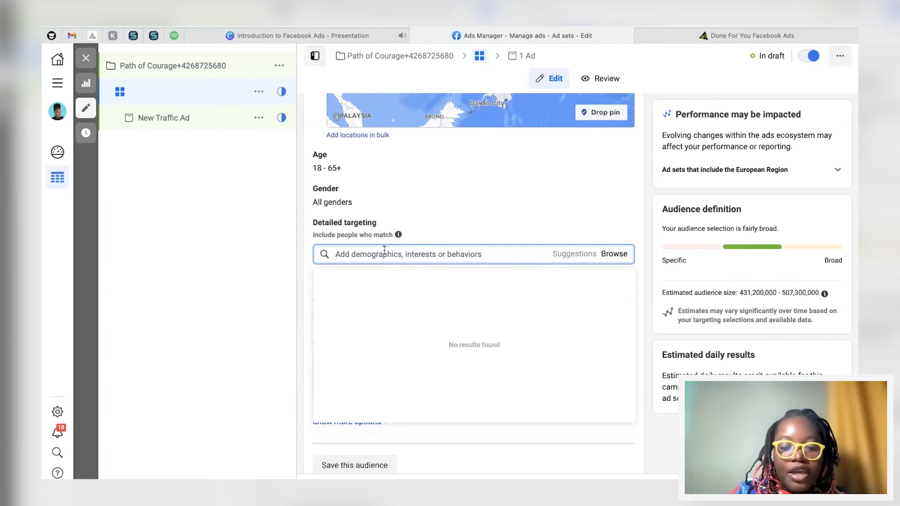
pyautogui.write('thriller')
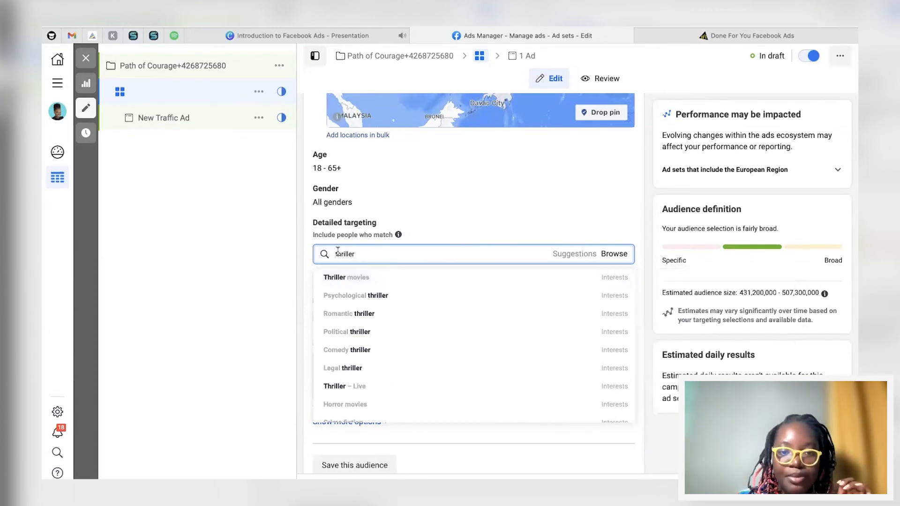
pyautogui.scroll(-1, 380, 327)
pyautogui.scroll(-2, 380, 327)
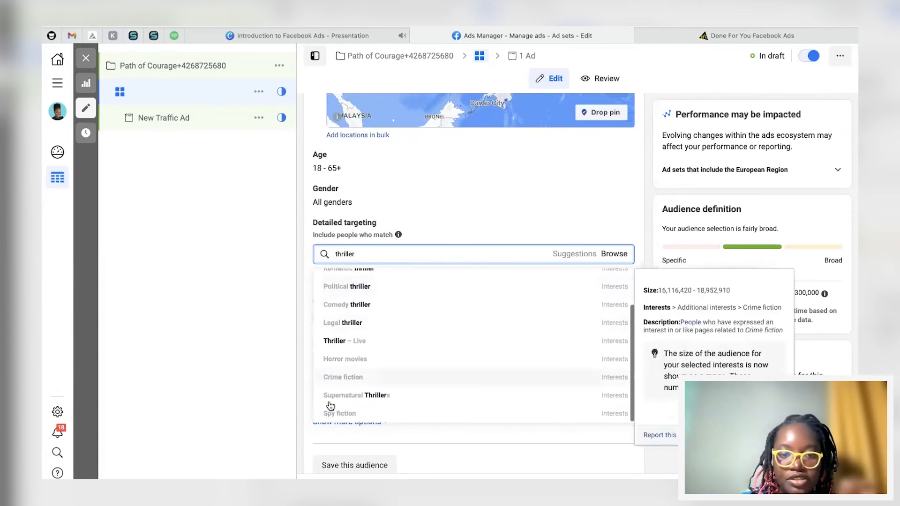
pyautogui.scroll(2, 384, 304)
pyautogui.scroll(-2, 368, 345)
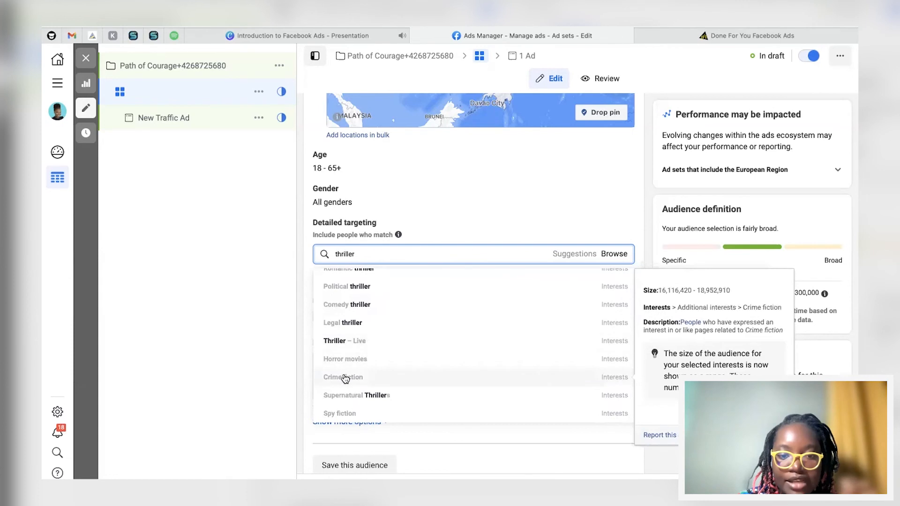
pyautogui.scroll(2, 359, 358)
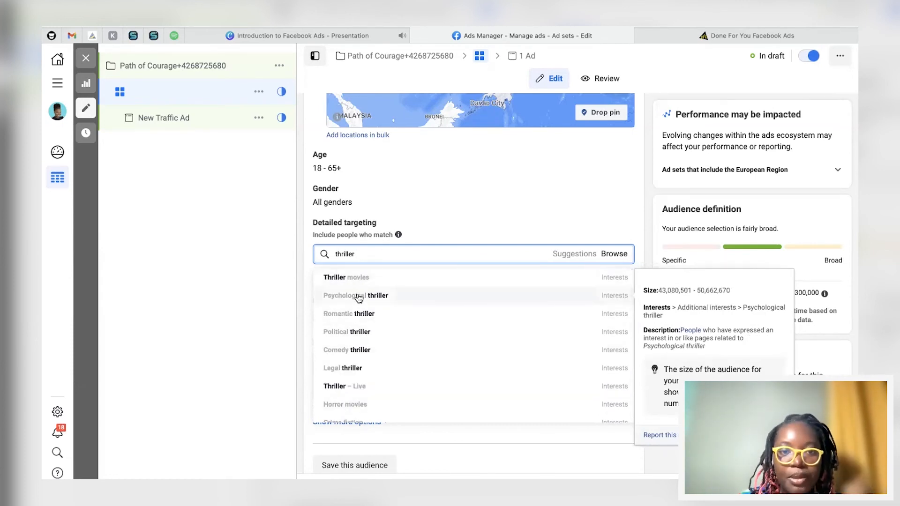
pyautogui.click(359, 296)
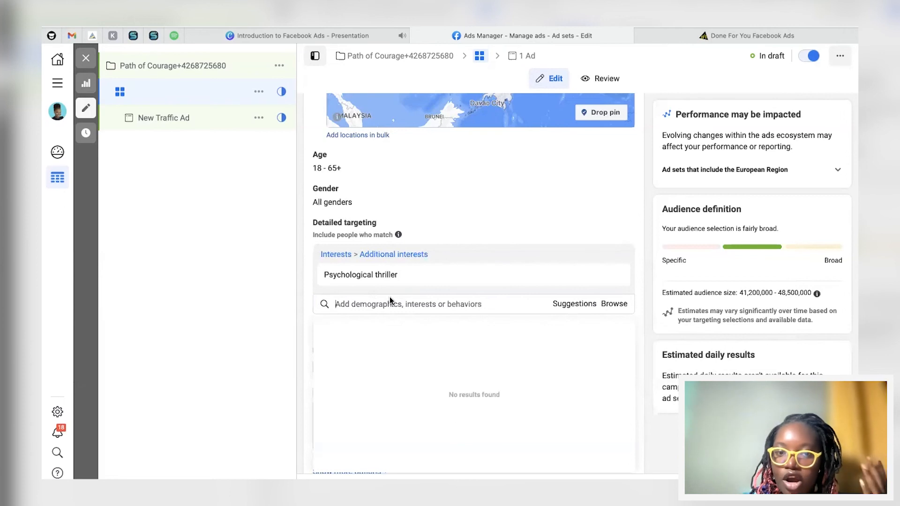
# Step: Add Thriller movies to detailed targeting from the suggested interests
pyautogui.moveTo(382, 282)
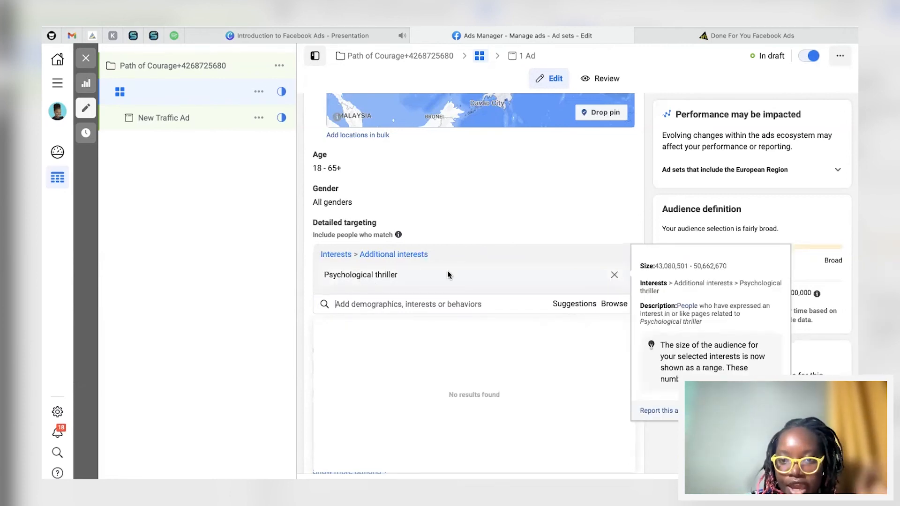
pyautogui.click(569, 305)
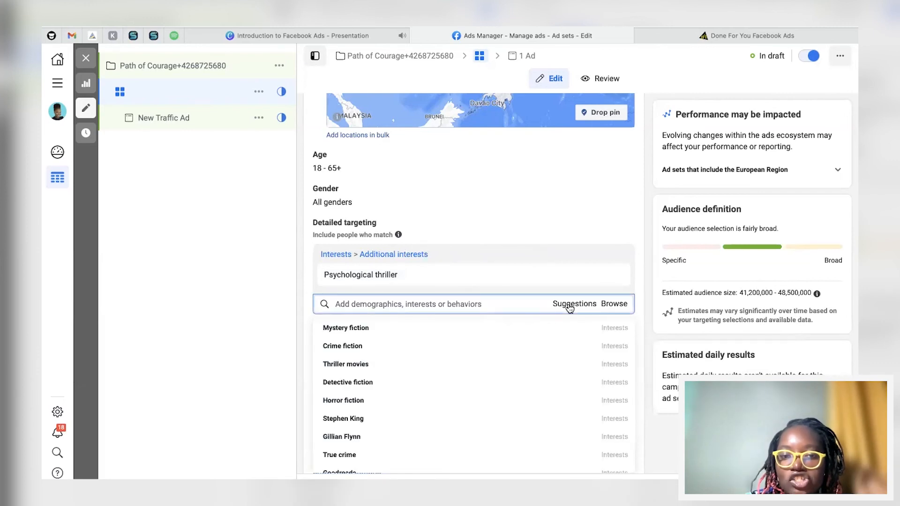
pyautogui.scroll(-1, 442, 319)
pyautogui.scroll(1, 442, 319)
pyautogui.scroll(-1, 429, 272)
pyautogui.scroll(-1, 429, 271)
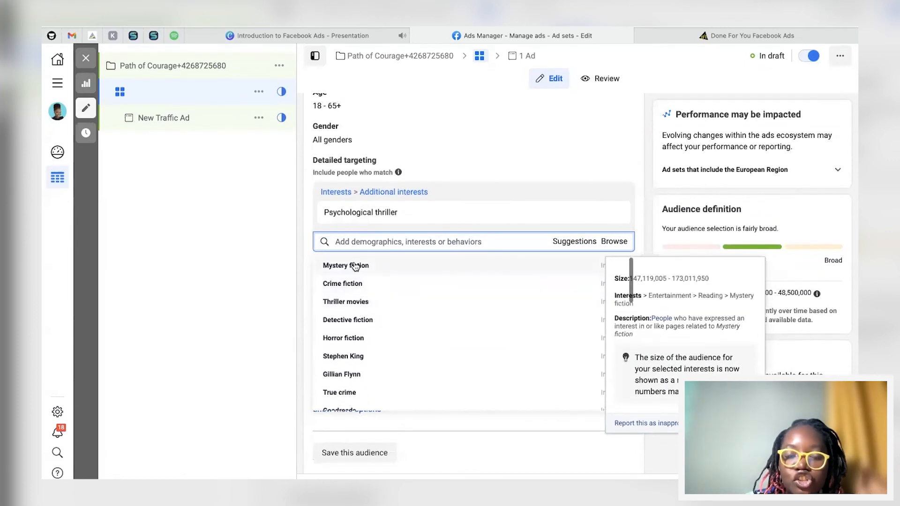
pyautogui.moveTo(366, 211)
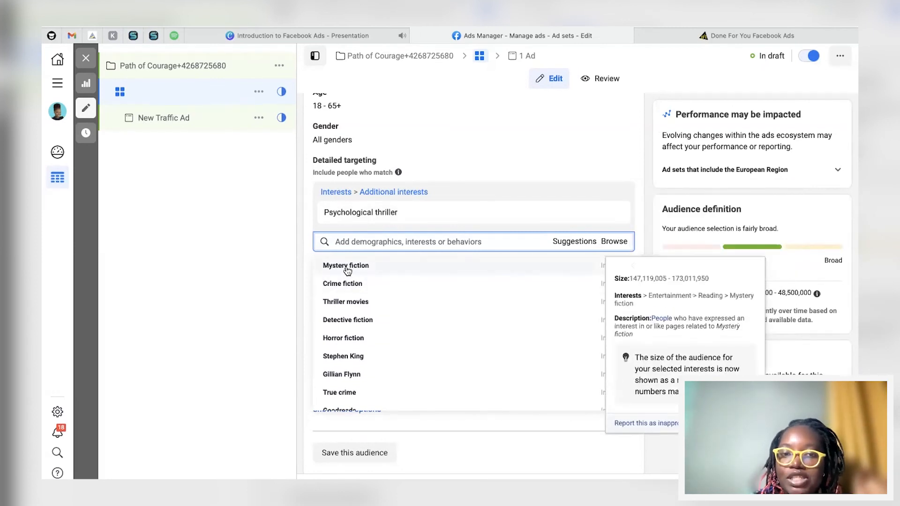
pyautogui.click(350, 306)
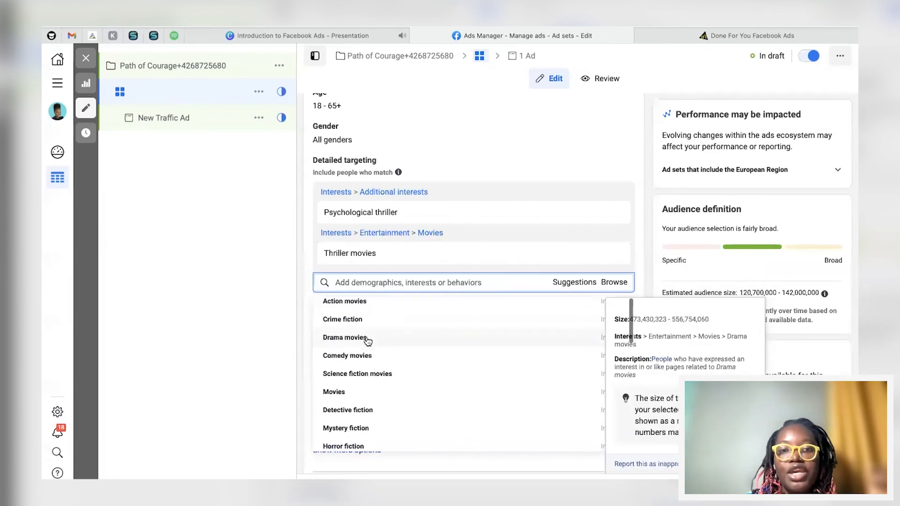
# Step: Search interests for jack reacher and add Jack Reacher (film) to detailed targeting
pyautogui.scroll(-5, 368, 341)
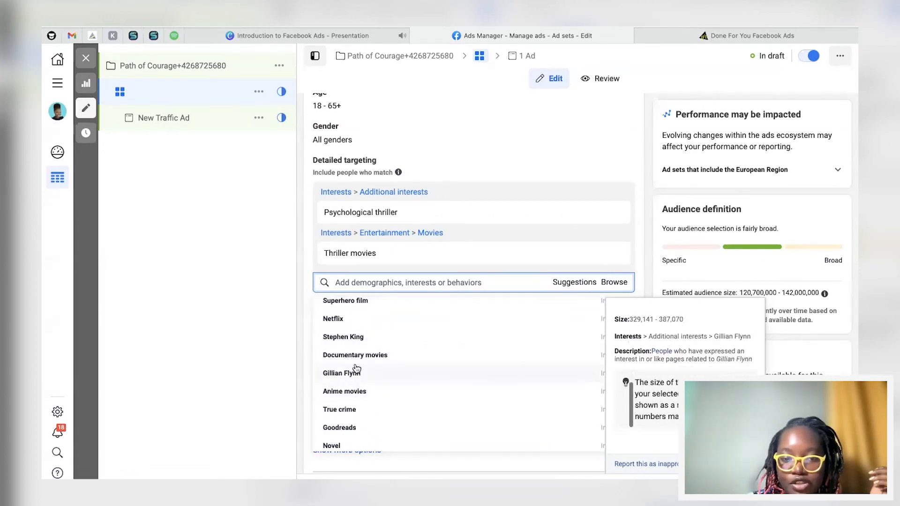
pyautogui.scroll(-2, 338, 408)
pyautogui.scroll(-2, 339, 411)
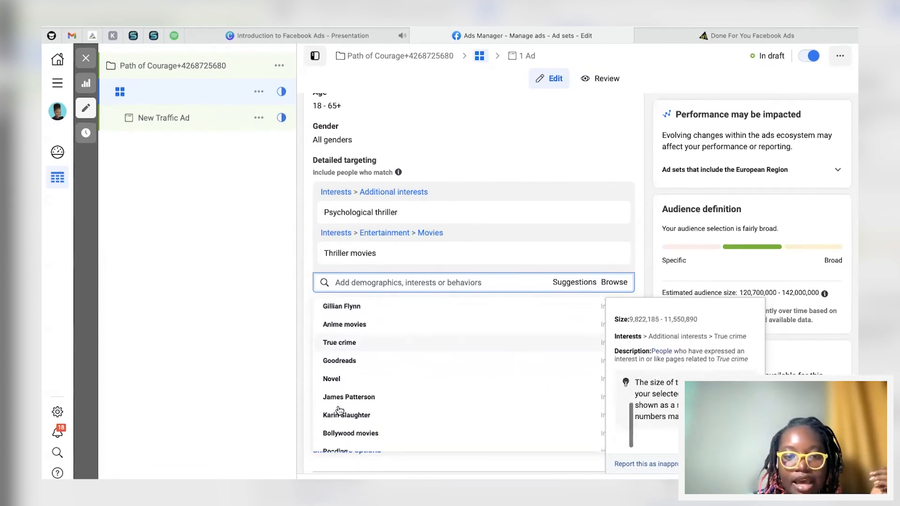
pyautogui.scroll(10, 353, 393)
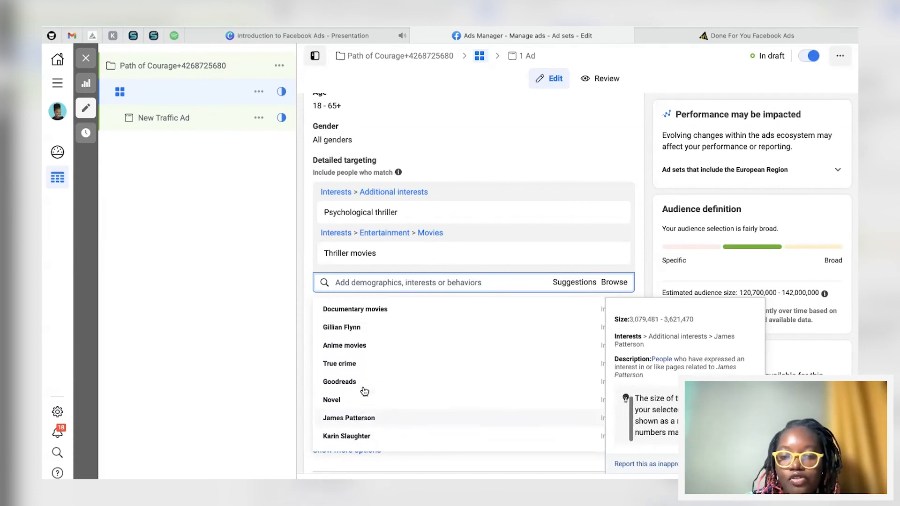
pyautogui.click(398, 282)
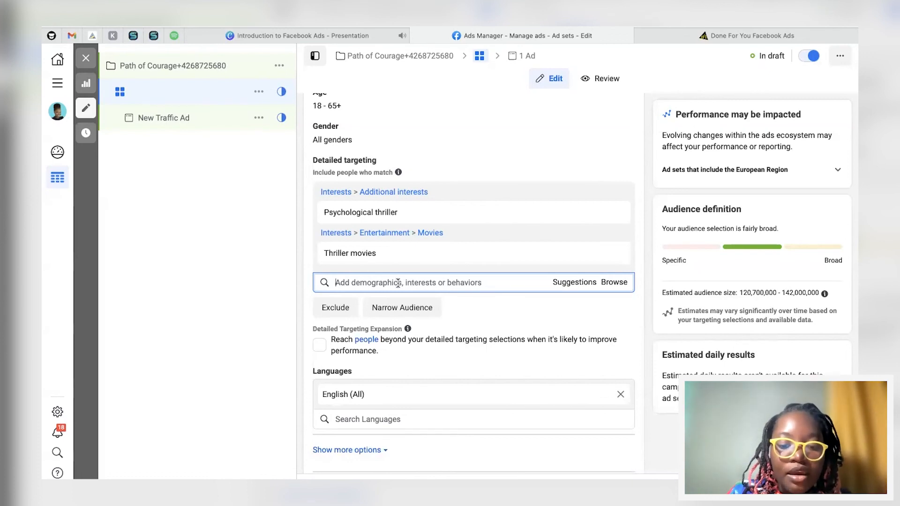
pyautogui.write('jack reacher')
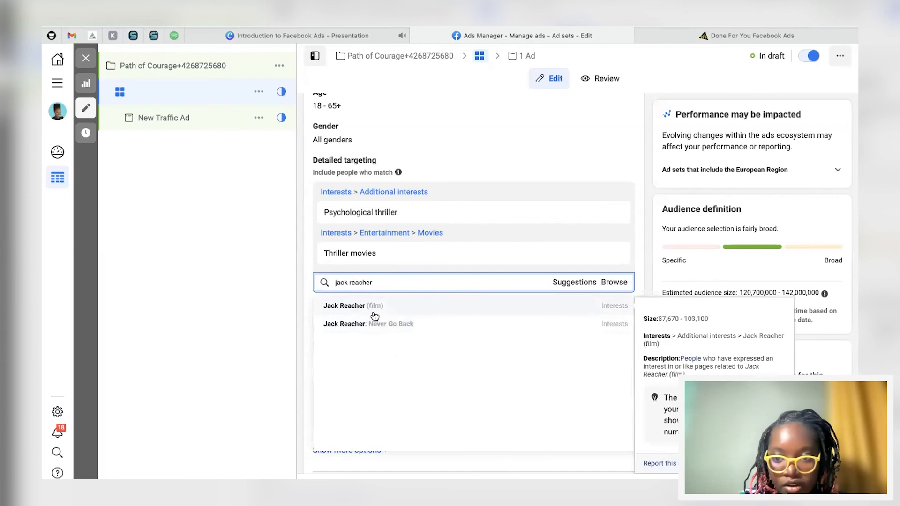
pyautogui.click(353, 308)
# Step: Add Tom Clancy, Michael Connelly and Vince Flynn as interests from the suggestions list
pyautogui.click(578, 307)
pyautogui.scroll(-2, 504, 295)
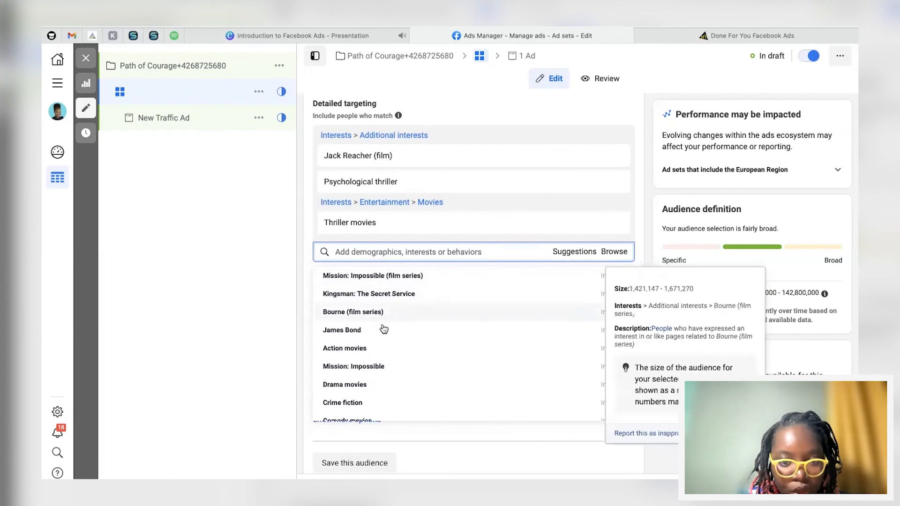
pyautogui.scroll(-3, 389, 319)
pyautogui.scroll(-4, 374, 346)
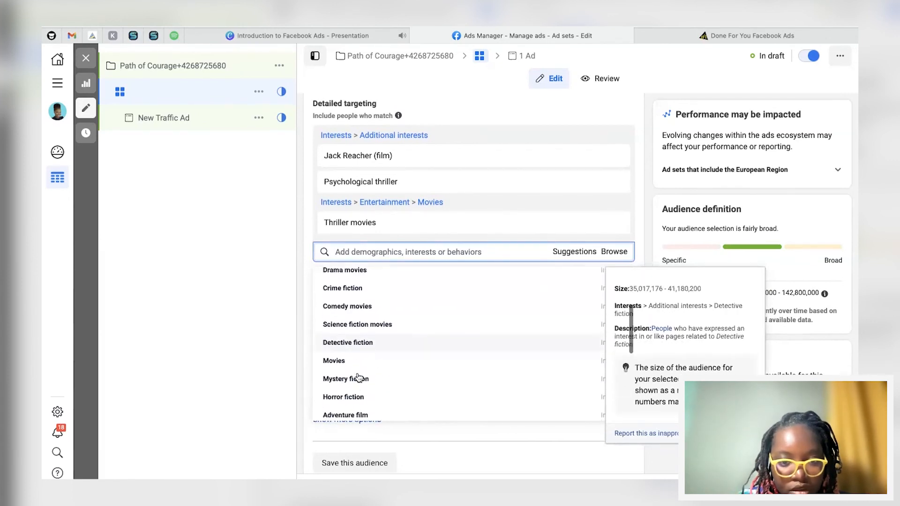
pyautogui.scroll(-2, 356, 377)
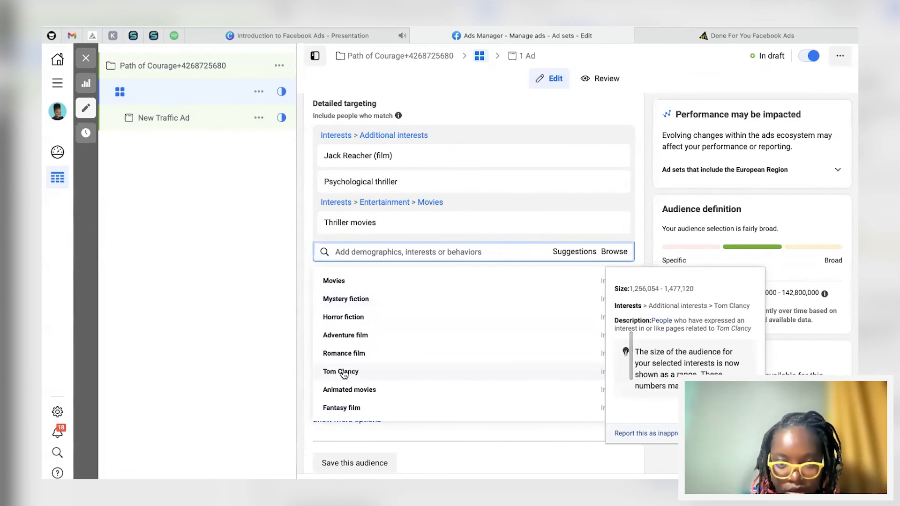
pyautogui.click(344, 373)
pyautogui.click(495, 303)
pyautogui.click(379, 351)
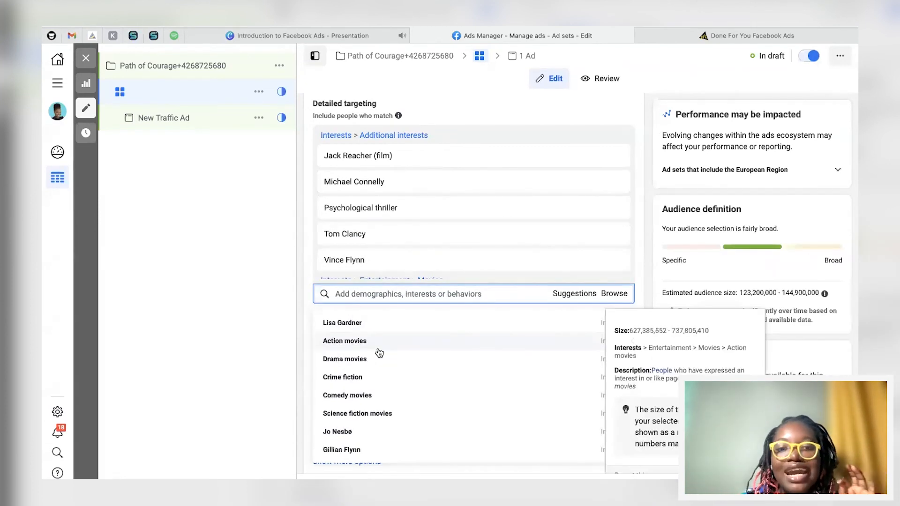
pyautogui.scroll(-2, 378, 352)
pyautogui.scroll(7, 379, 351)
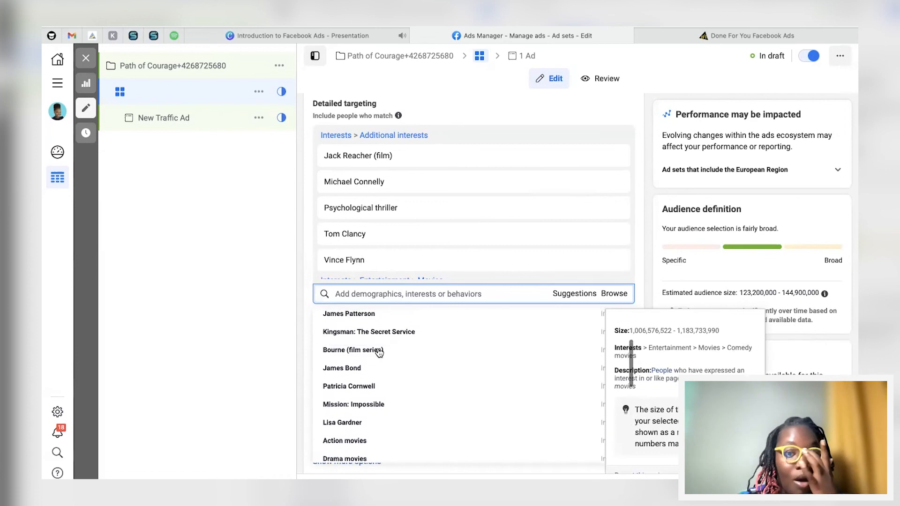
pyautogui.scroll(3, 378, 351)
pyautogui.click(307, 251)
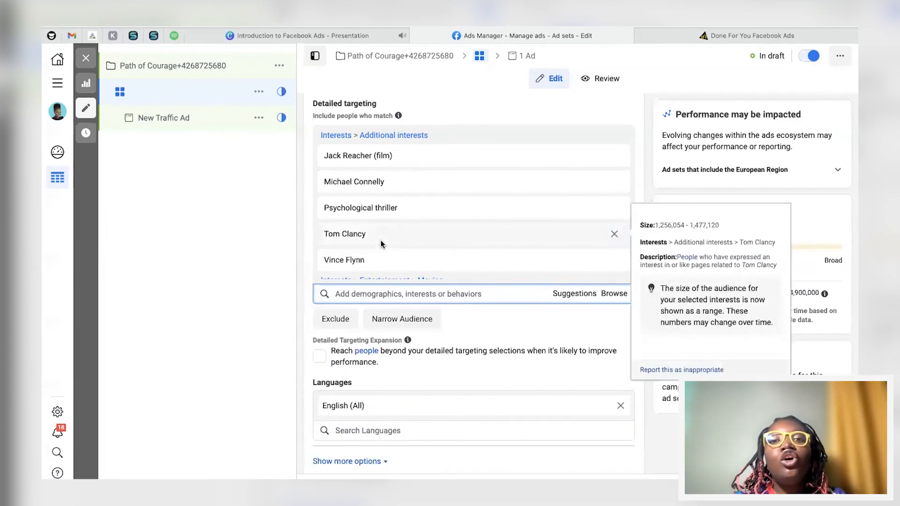
pyautogui.scroll(-1, 380, 241)
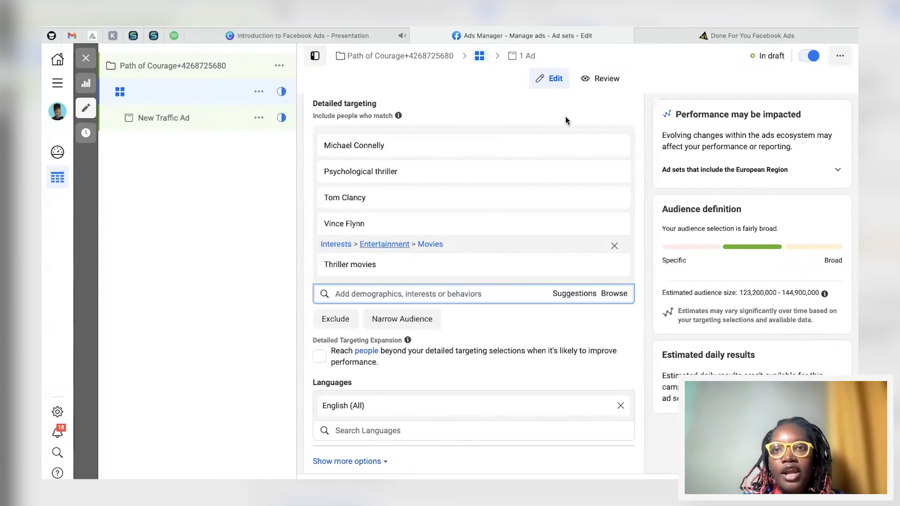
pyautogui.moveTo(604, 156)
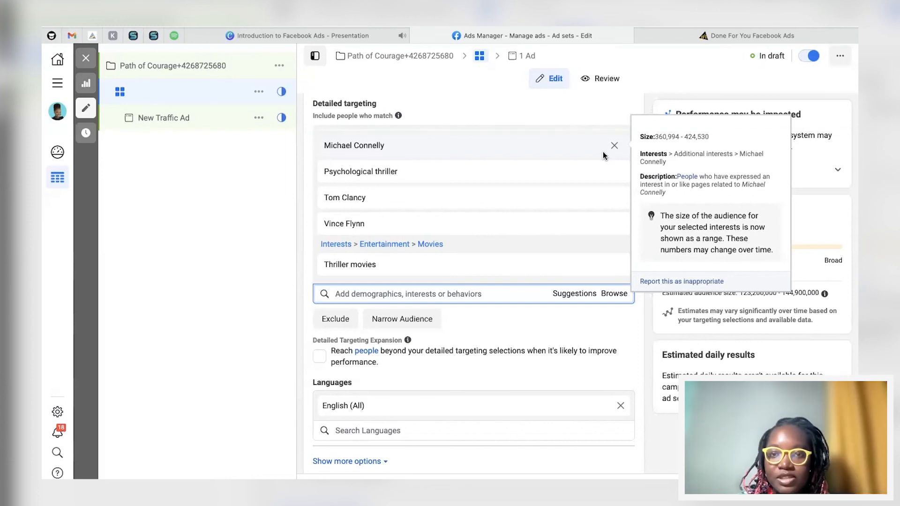
pyautogui.click(394, 294)
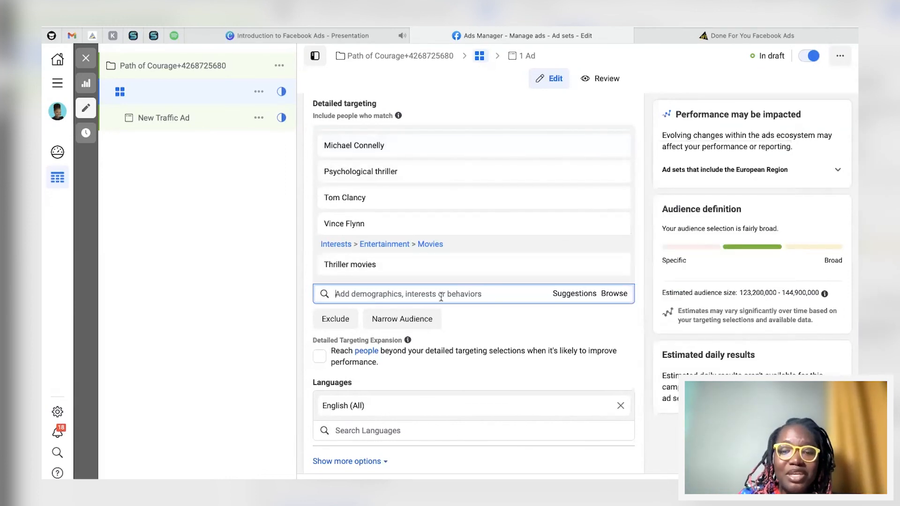
pyautogui.write('kinld')
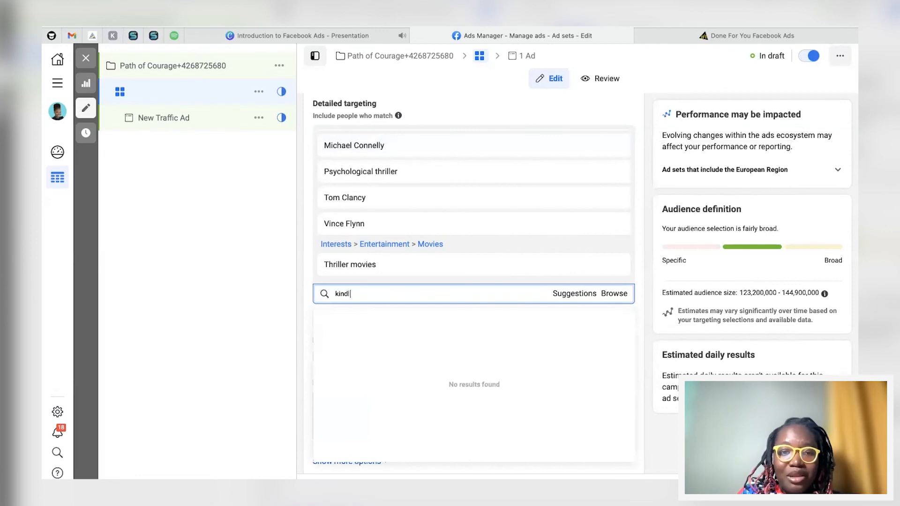
pyautogui.press('BackSpace')
pyautogui.press('BackSpace')
pyautogui.press('BackSpace')
pyautogui.press('BackSpace')
pyautogui.press('BackSpace')
pyautogui.press('BackSpace')
pyautogui.press('BackSpace')
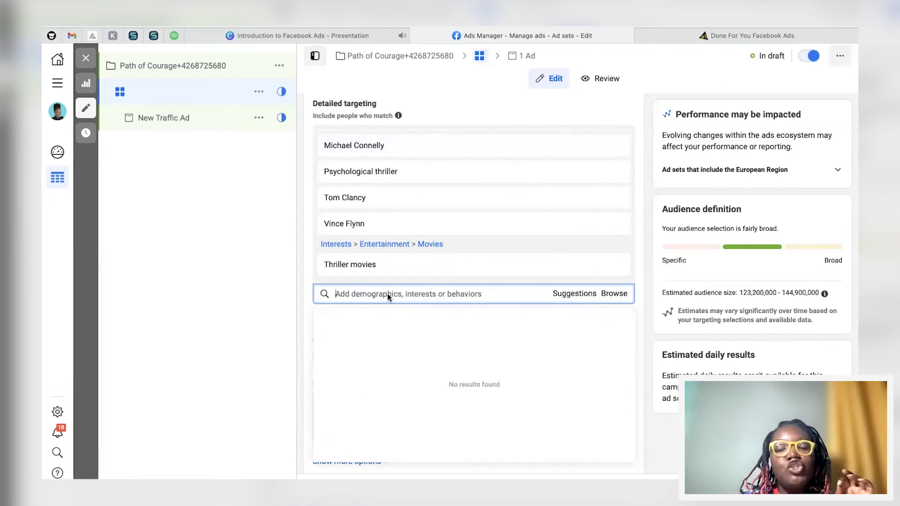
pyautogui.click(310, 247)
# Step: Review the list of interests selected in detailed targeting
pyautogui.scroll(2, 362, 197)
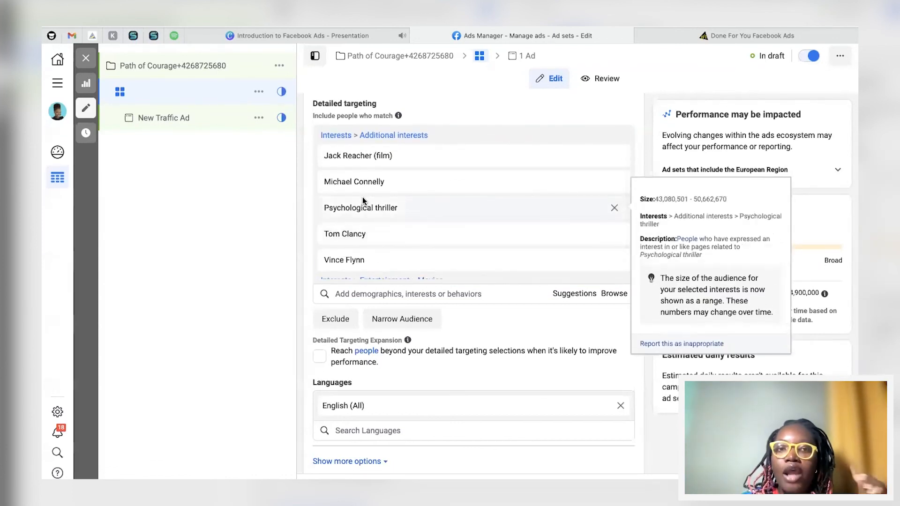
pyautogui.moveTo(568, 157)
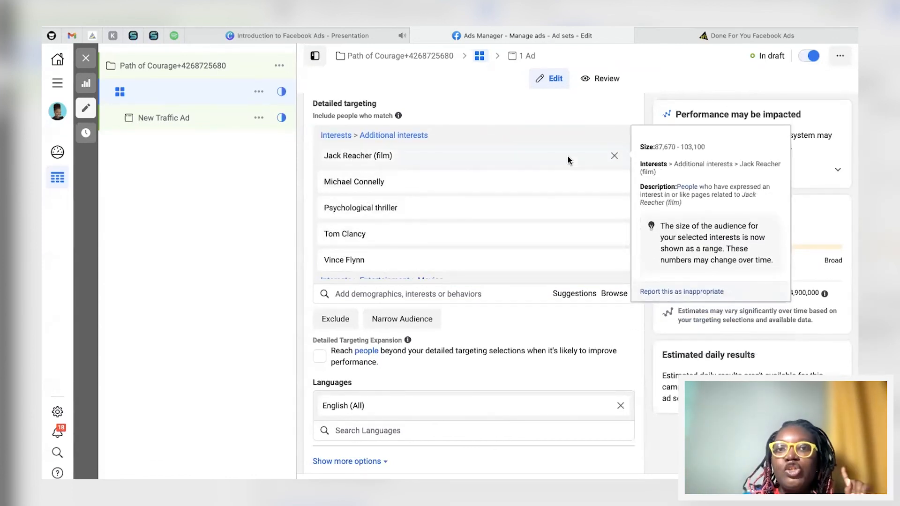
pyautogui.scroll(-2, 392, 200)
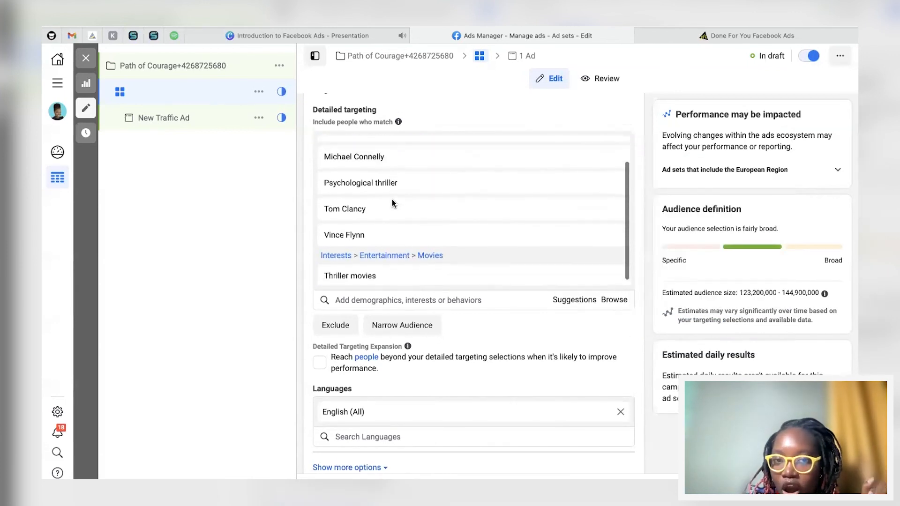
pyautogui.scroll(2, 392, 202)
pyautogui.scroll(-2, 392, 203)
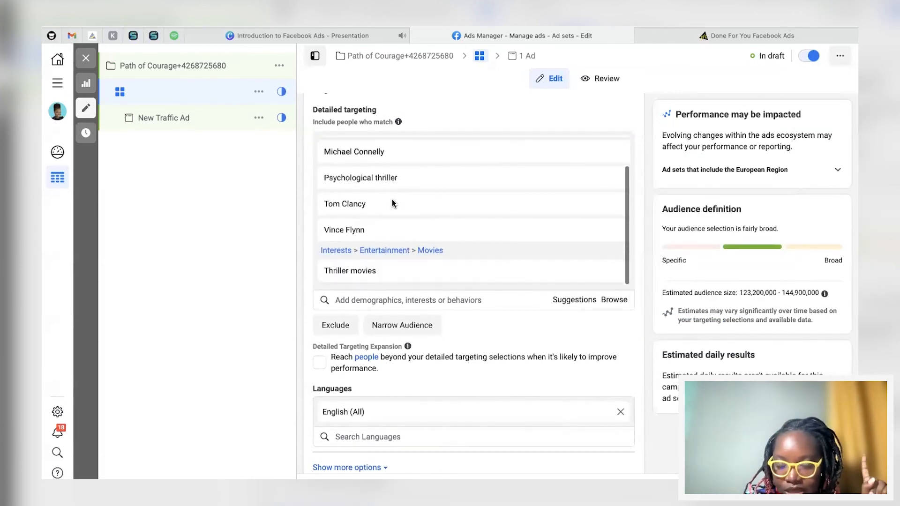
pyautogui.scroll(2, 392, 203)
pyautogui.scroll(-2, 391, 198)
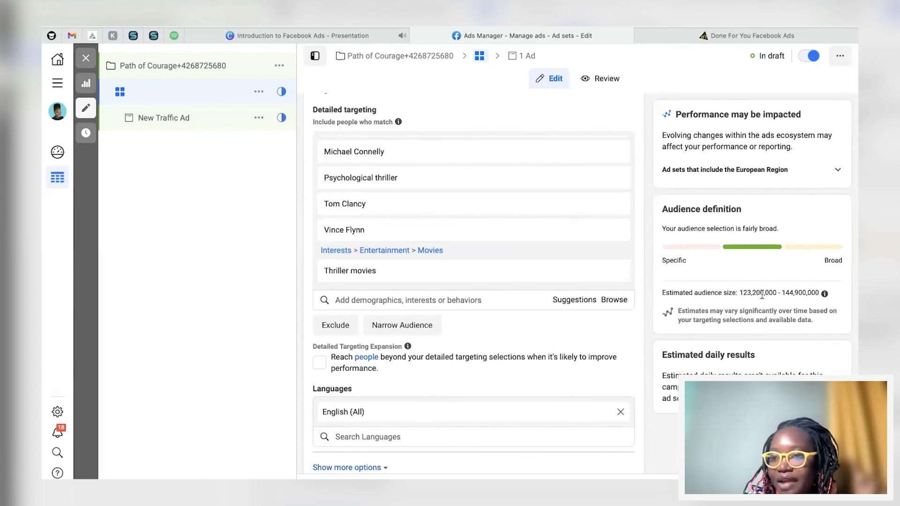
pyautogui.moveTo(488, 174)
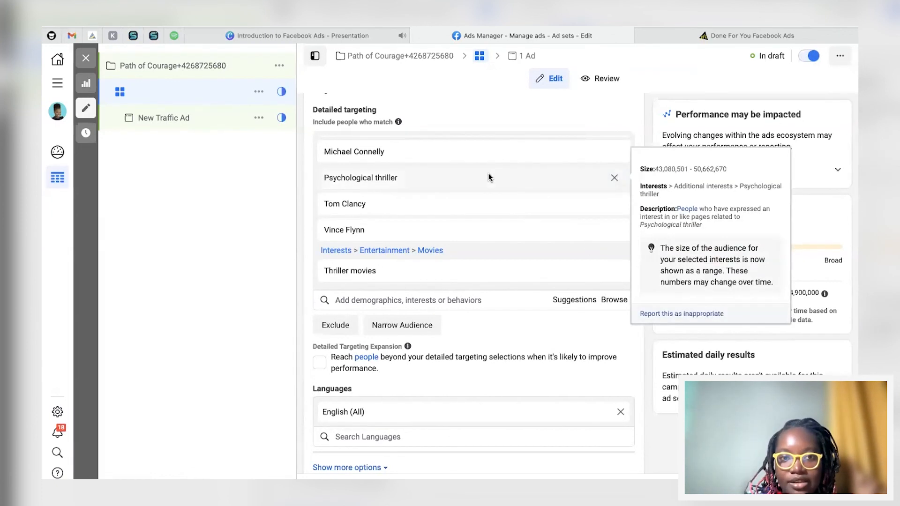
pyautogui.scroll(1, 488, 176)
pyautogui.moveTo(542, 162)
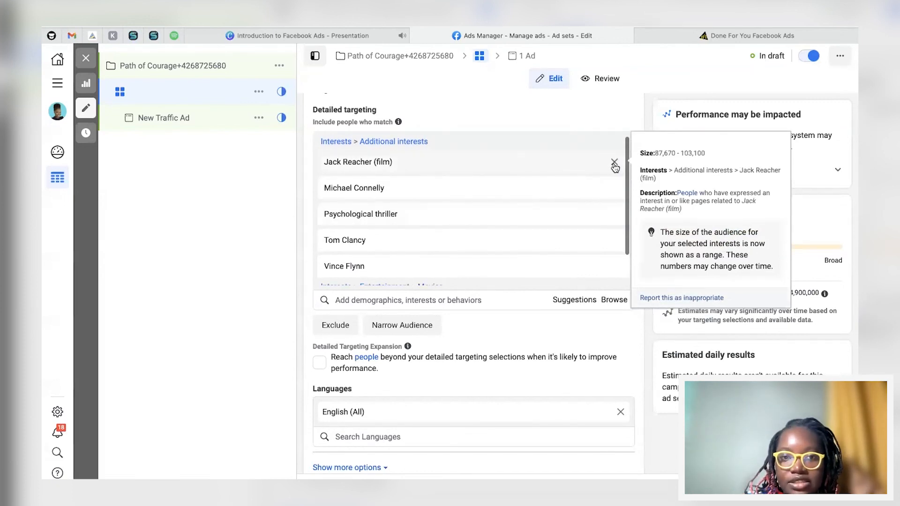
# Step: Remove Jack Reacher (film), Psychological thriller and Thriller movies from the detailed targeting interests
pyautogui.scroll(-1, 450, 183)
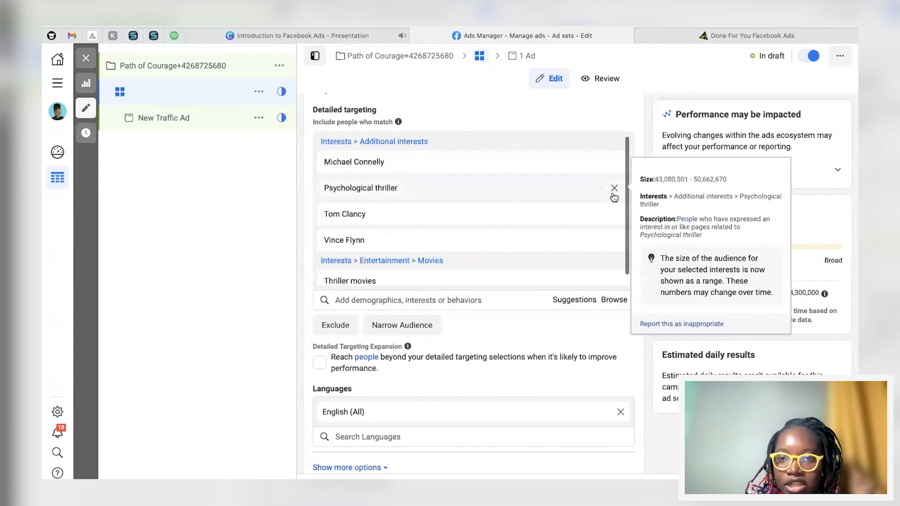
pyautogui.click(613, 192)
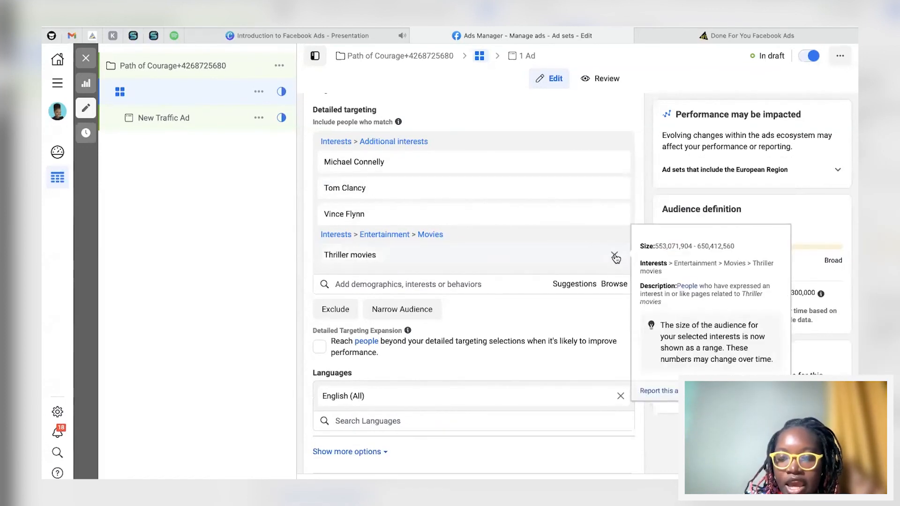
pyautogui.click(613, 255)
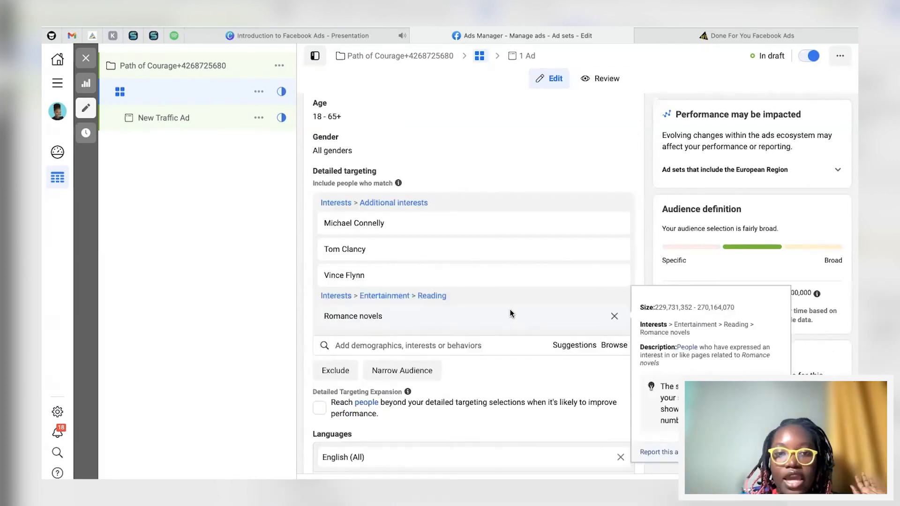
pyautogui.click(613, 315)
# Step: Search interests for children's books and add Children's literature to detailed targeting
pyautogui.click(377, 304)
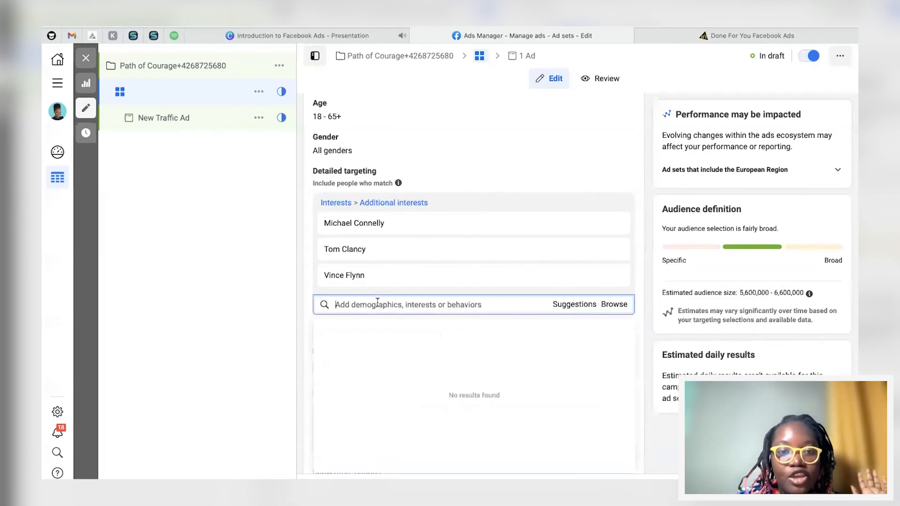
pyautogui.write("children's books")
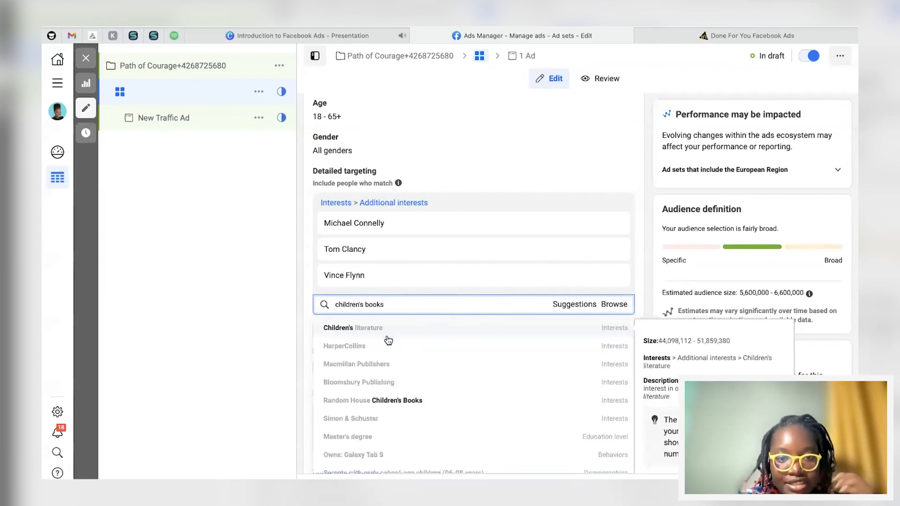
pyautogui.click(356, 331)
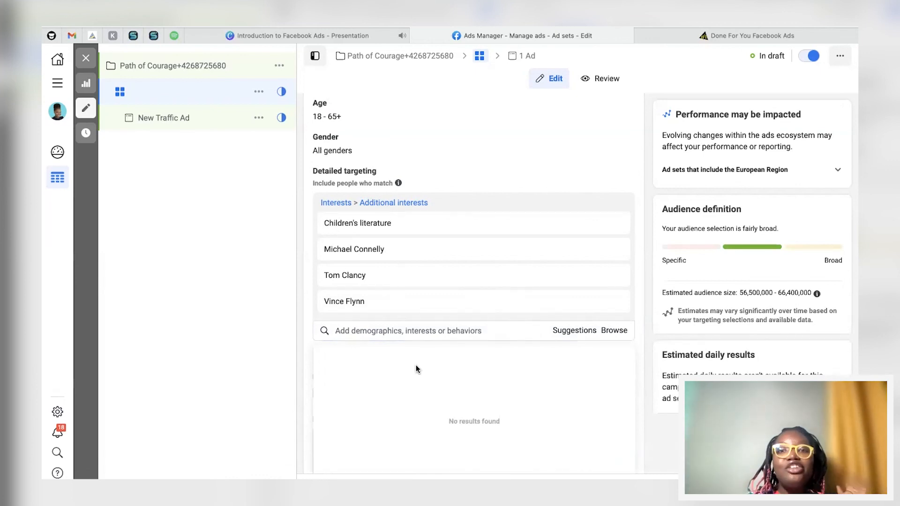
# Step: Browse the suggested interests list for detailed targeting
pyautogui.scroll(-1, 429, 352)
pyautogui.click(638, 311)
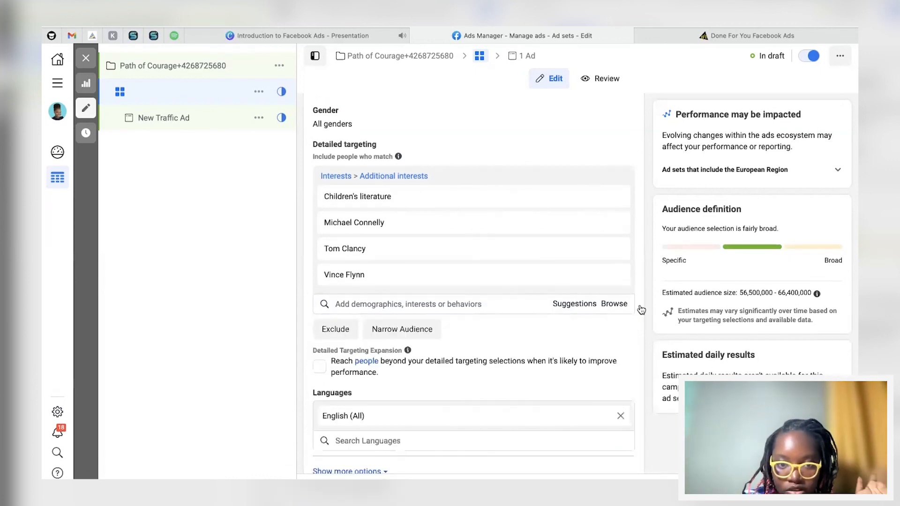
pyautogui.moveTo(502, 207)
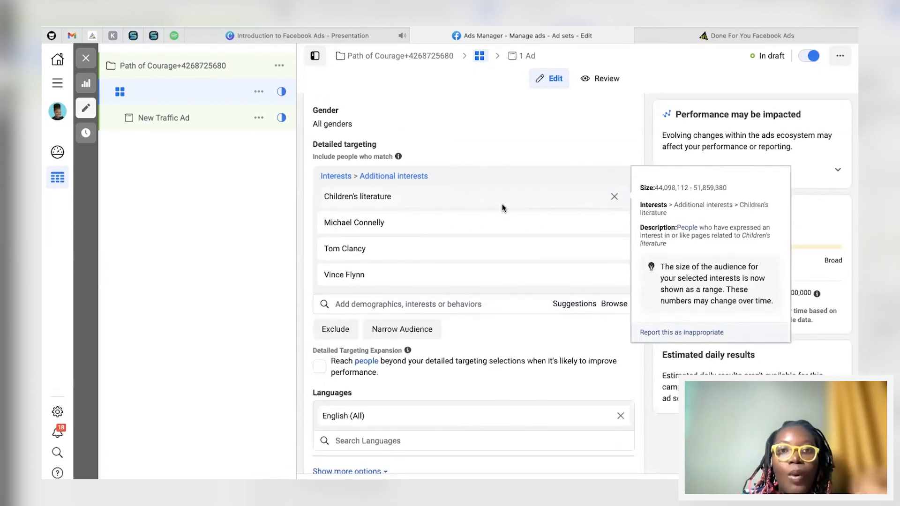
pyautogui.click(572, 306)
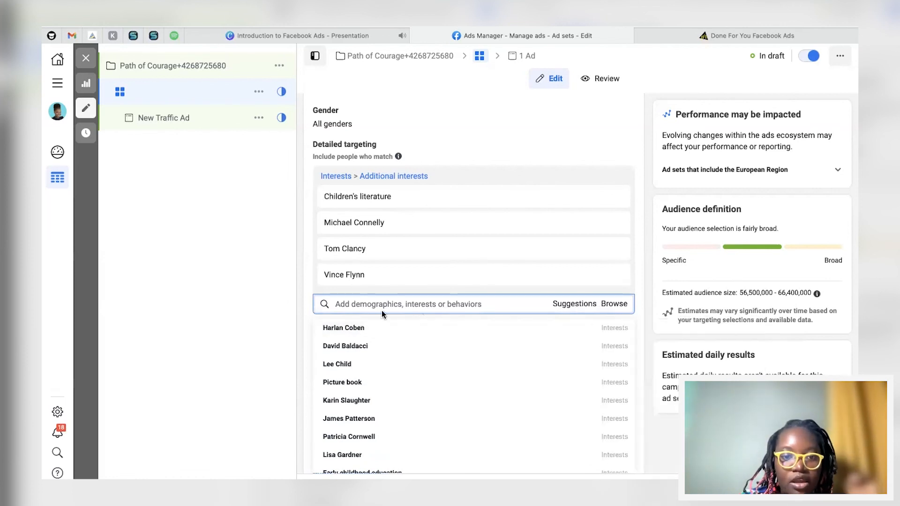
pyautogui.moveTo(346, 384)
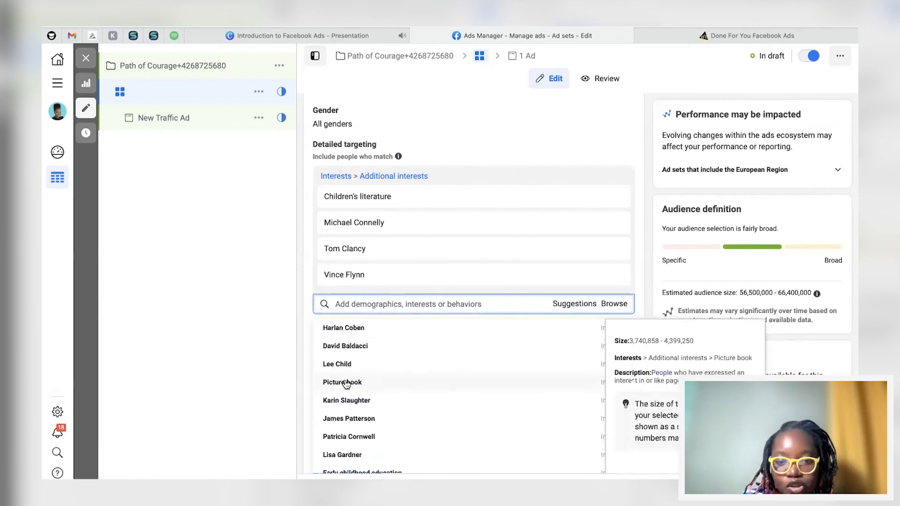
pyautogui.scroll(-2, 346, 384)
pyautogui.moveTo(347, 407)
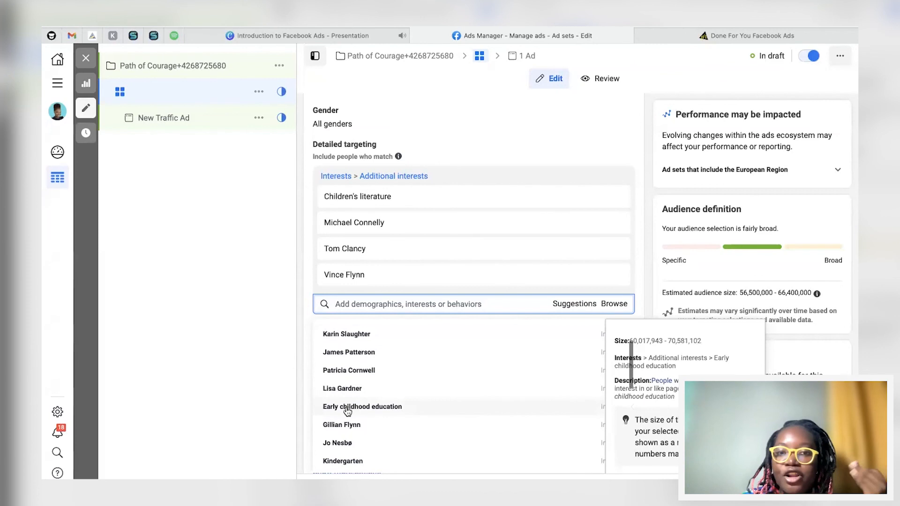
pyautogui.scroll(-3, 346, 410)
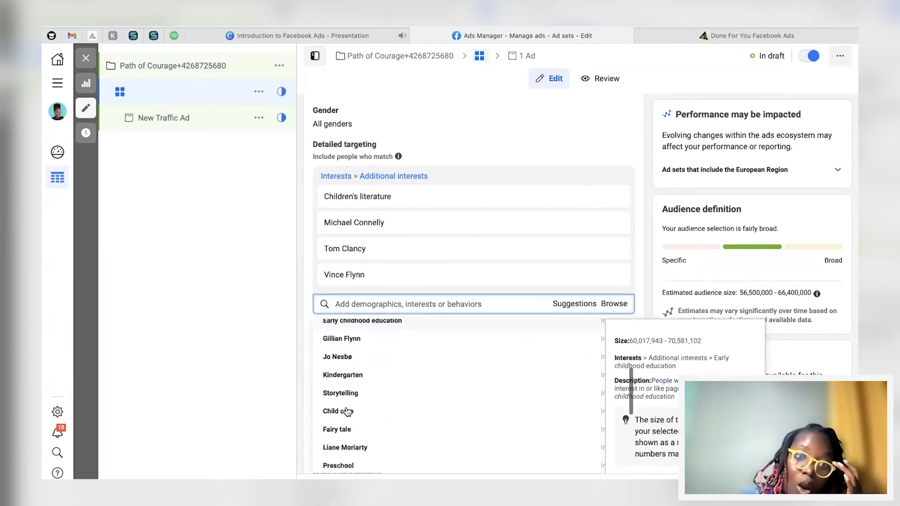
pyautogui.moveTo(388, 392)
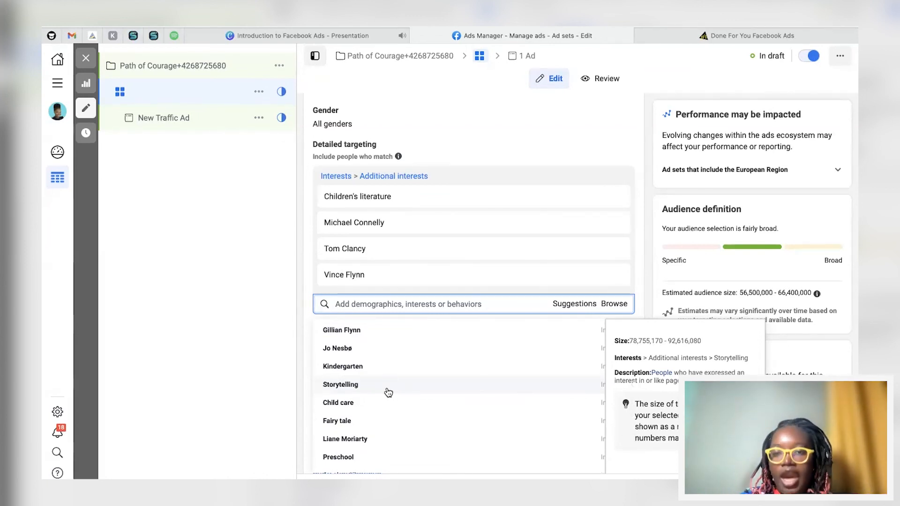
pyautogui.click(643, 197)
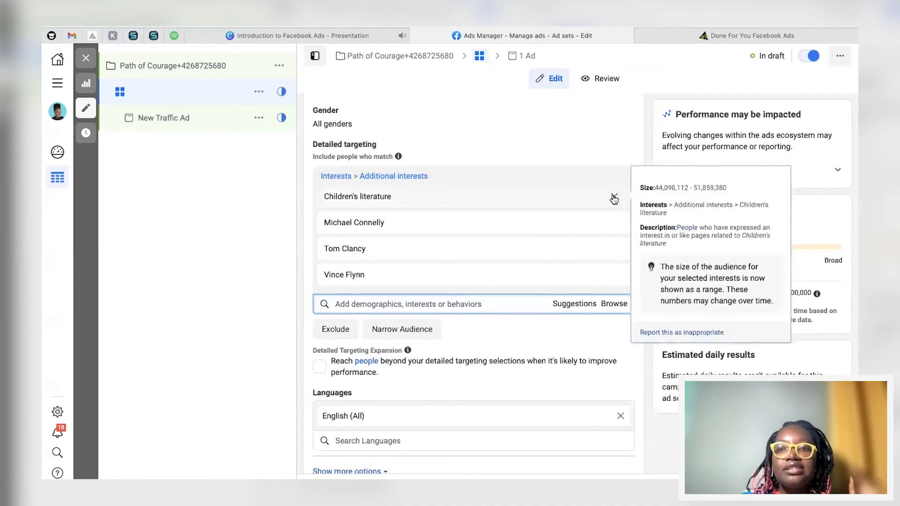
# Step: Remove Children's literature from the detailed targeting interests
pyautogui.click(614, 197)
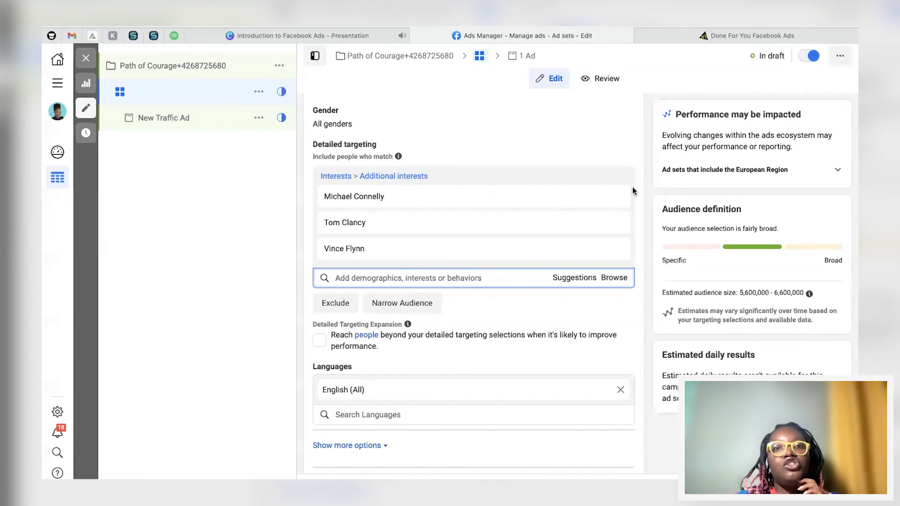
pyautogui.moveTo(492, 196)
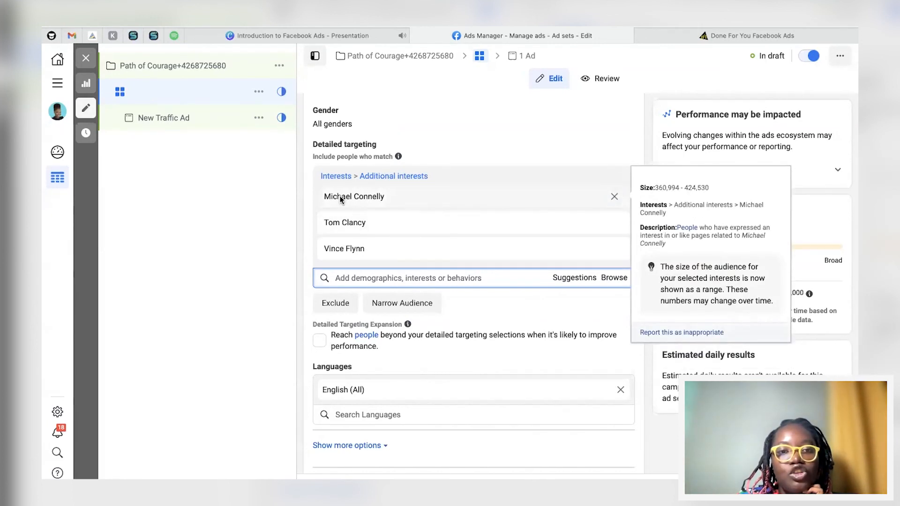
pyautogui.moveTo(361, 245)
pyautogui.scroll(-5, 375, 253)
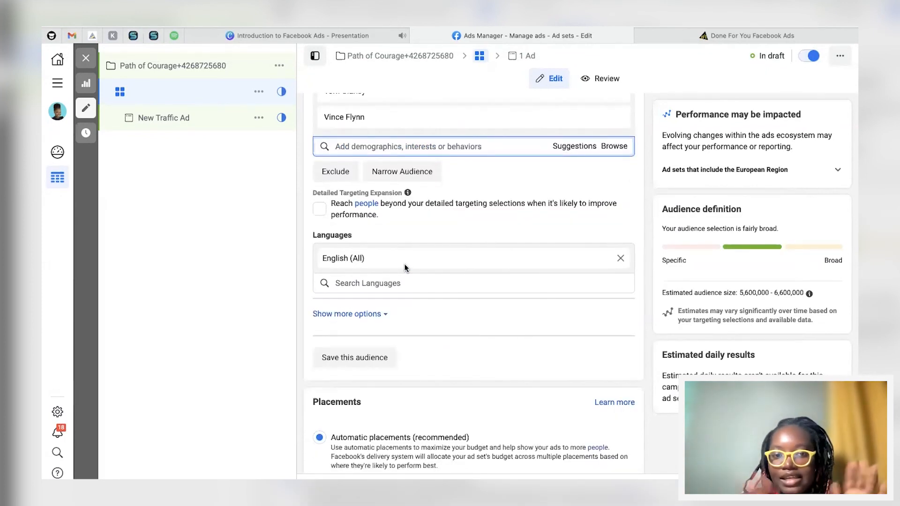
pyautogui.scroll(-3, 404, 268)
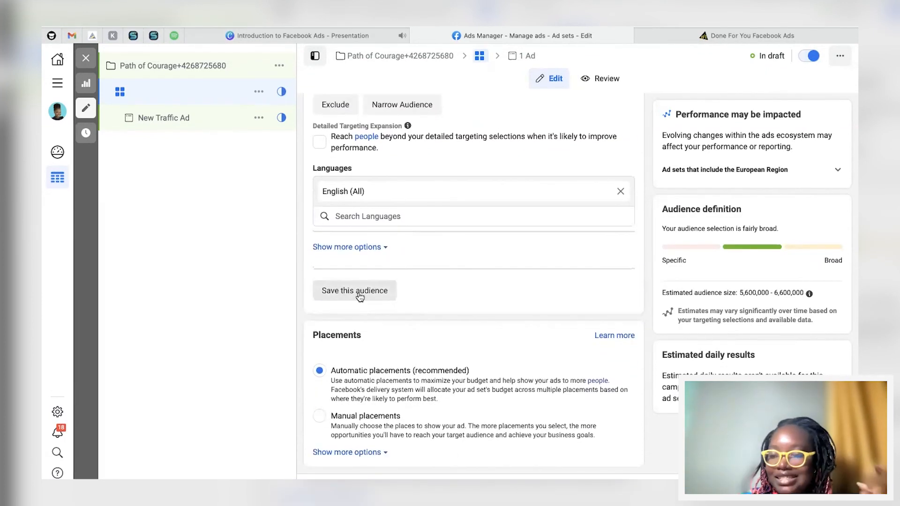
pyautogui.click(360, 291)
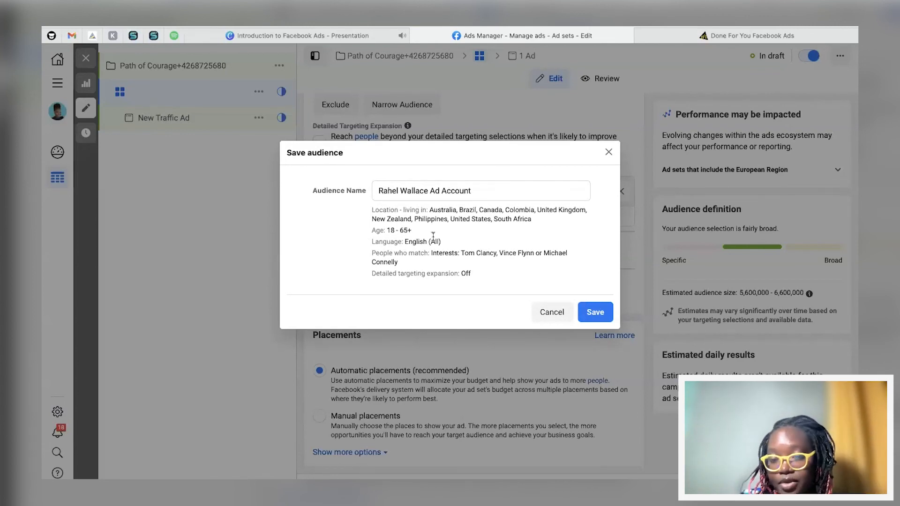
pyautogui.click(550, 315)
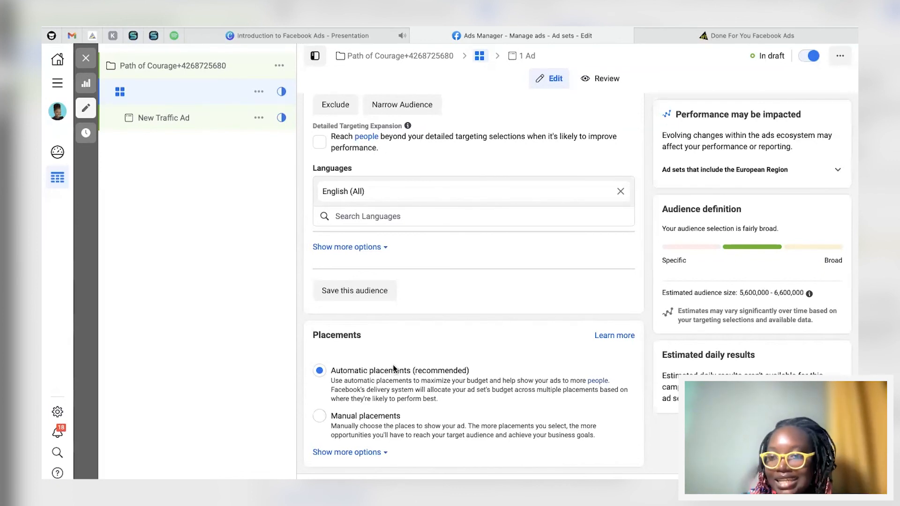
# Step: Review the ad set's traffic destination, locations, detailed targeting and language settings
pyautogui.scroll(15, 484, 301)
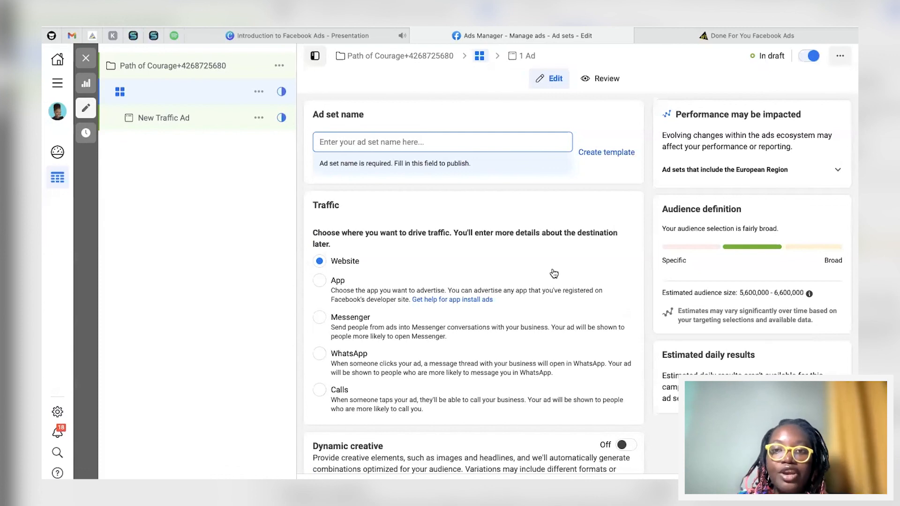
pyautogui.scroll(-6, 554, 273)
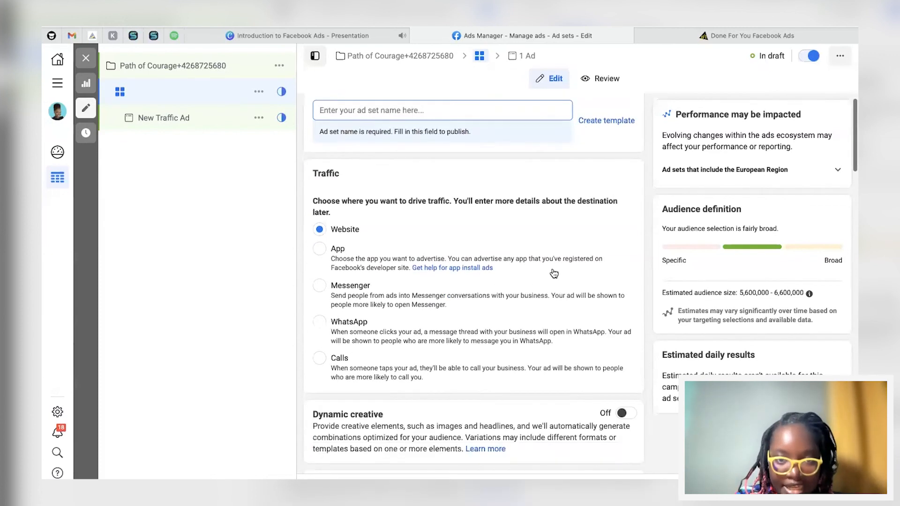
pyautogui.scroll(-8, 552, 272)
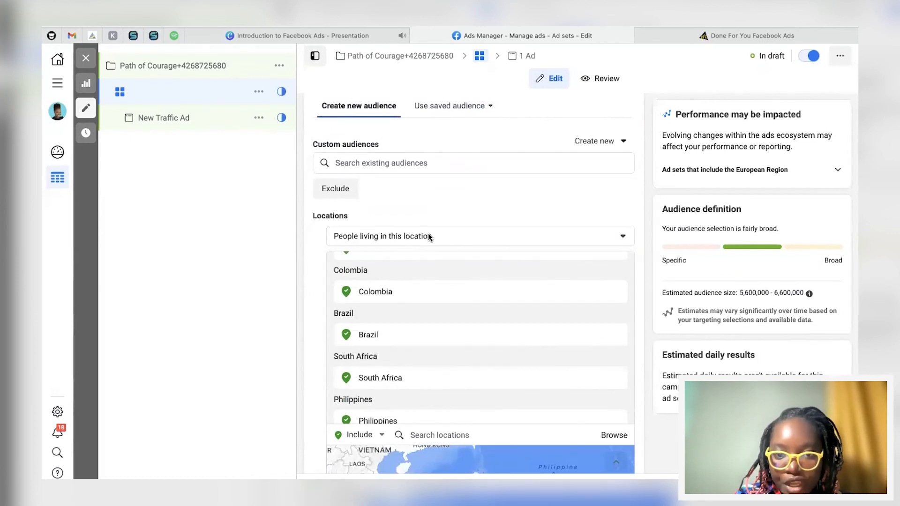
pyautogui.scroll(-5, 617, 195)
pyautogui.scroll(-5, 500, 450)
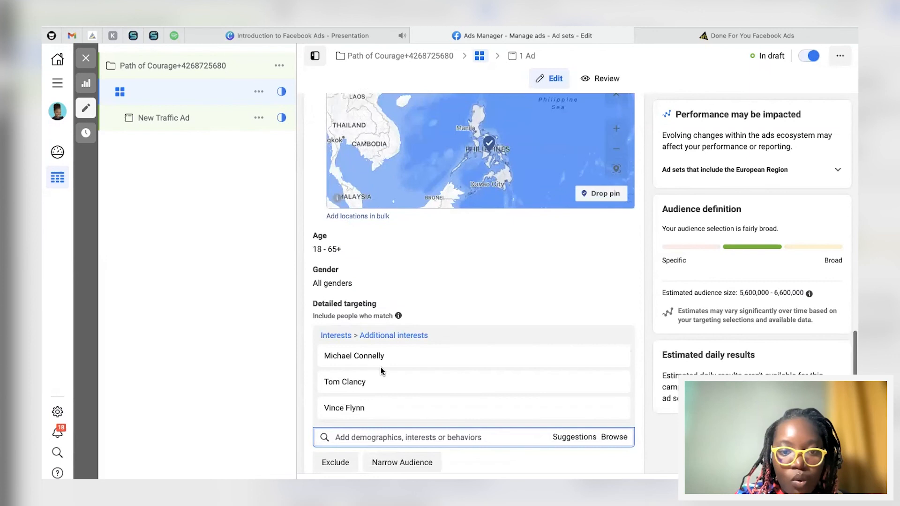
pyautogui.moveTo(359, 302)
pyautogui.scroll(-3, 365, 354)
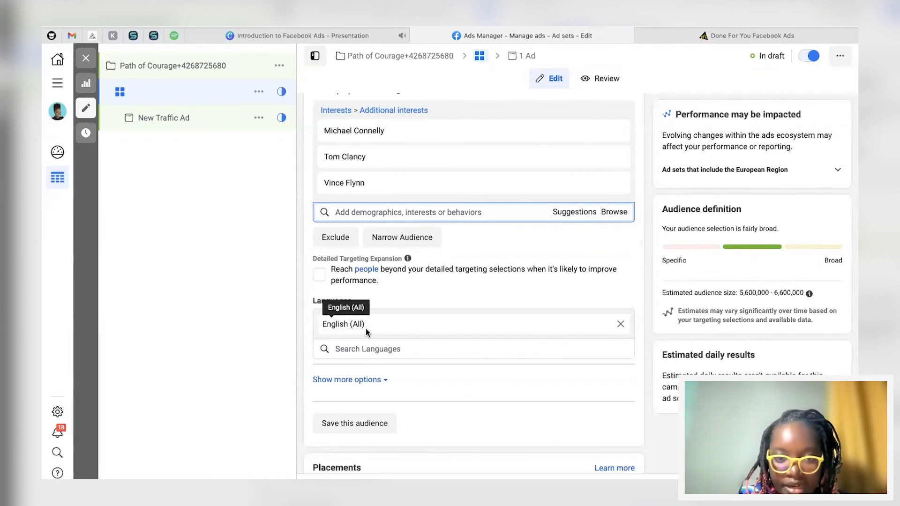
pyautogui.scroll(-3, 366, 328)
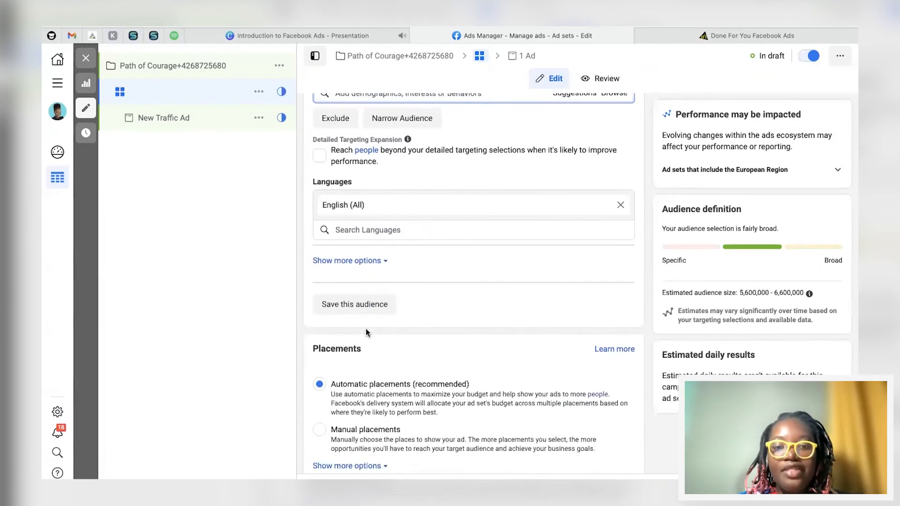
pyautogui.scroll(10, 365, 331)
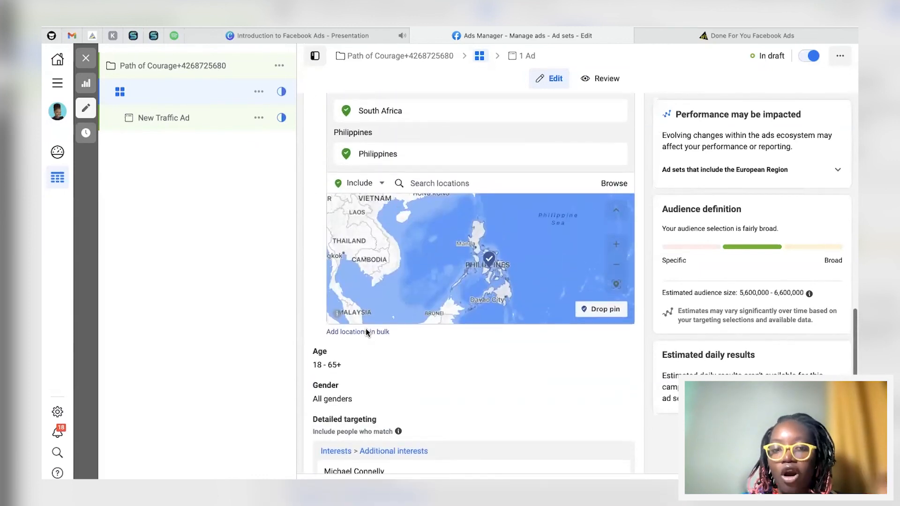
pyautogui.scroll(-2, 398, 366)
pyautogui.scroll(-1, 398, 366)
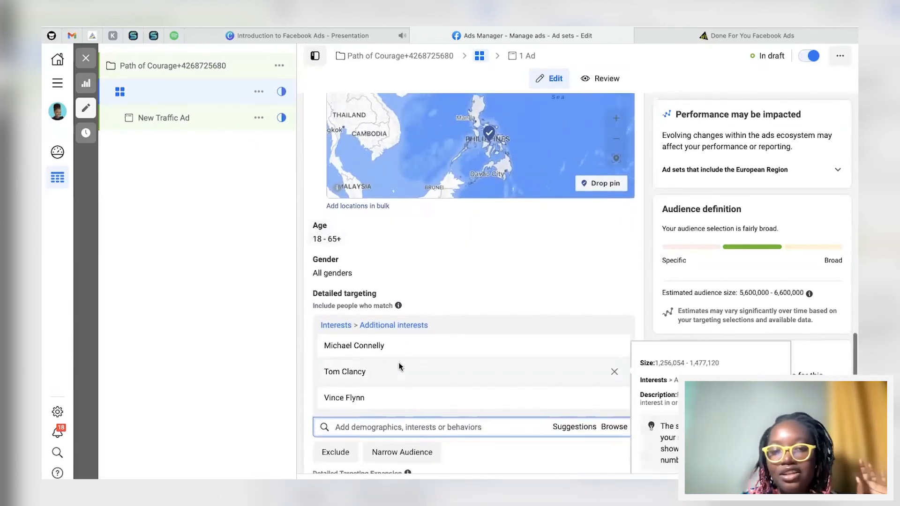
pyautogui.scroll(15, 399, 367)
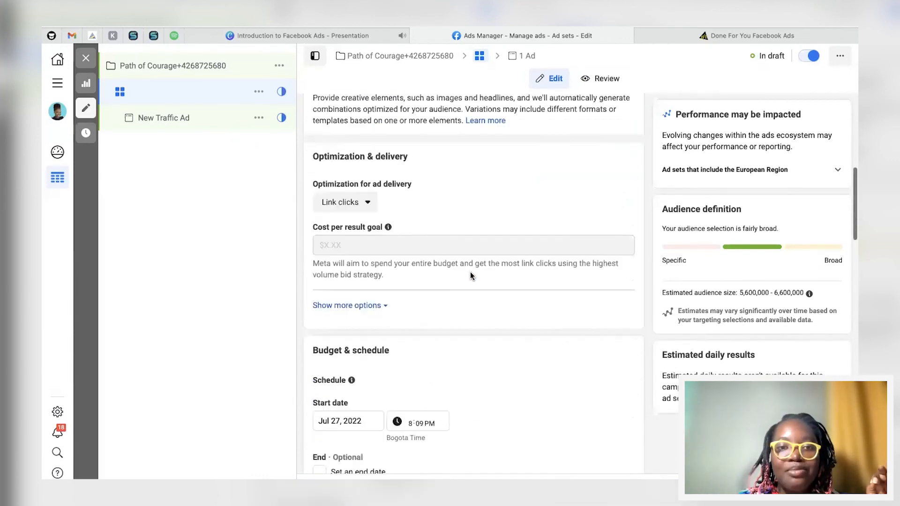
# Step: Name the ad set Thriller Authors followed by its numeric suffix
pyautogui.scroll(5, 437, 241)
pyautogui.scroll(3, 438, 241)
pyautogui.click(364, 143)
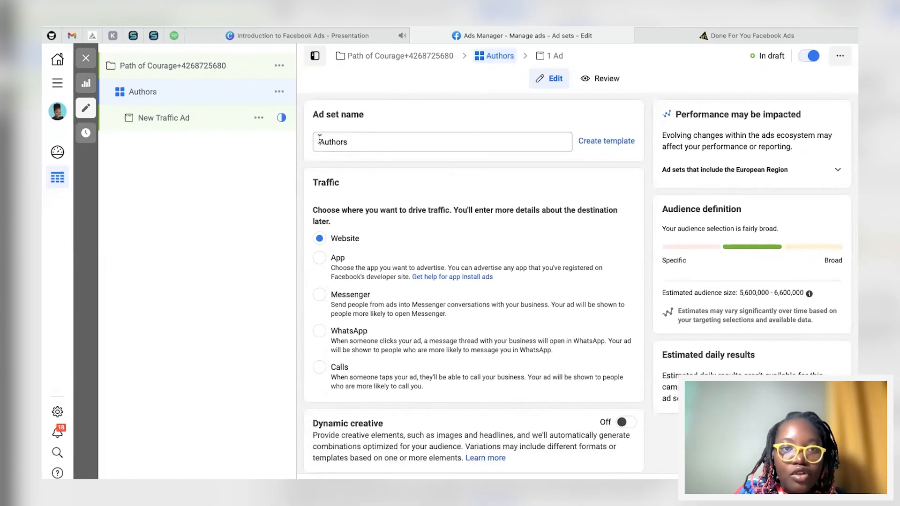
pyautogui.click(319, 141)
pyautogui.write('Thirller')
pyautogui.click(380, 141)
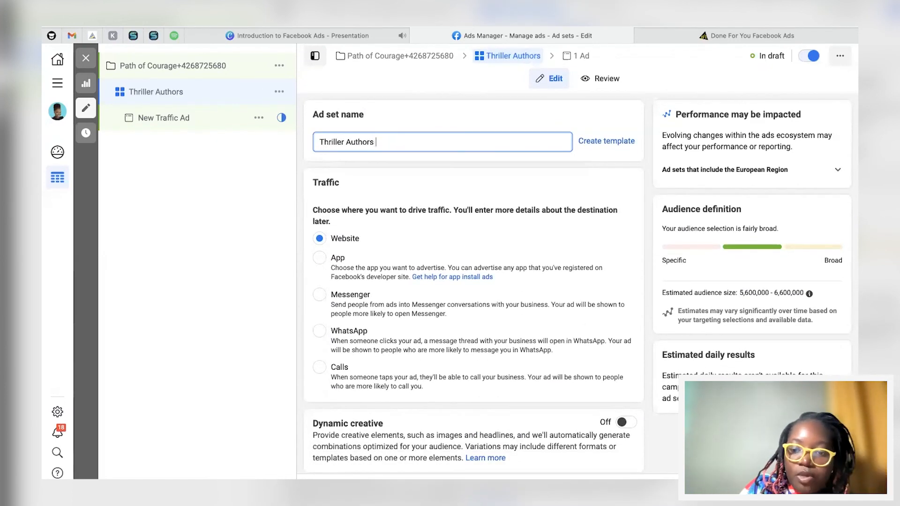
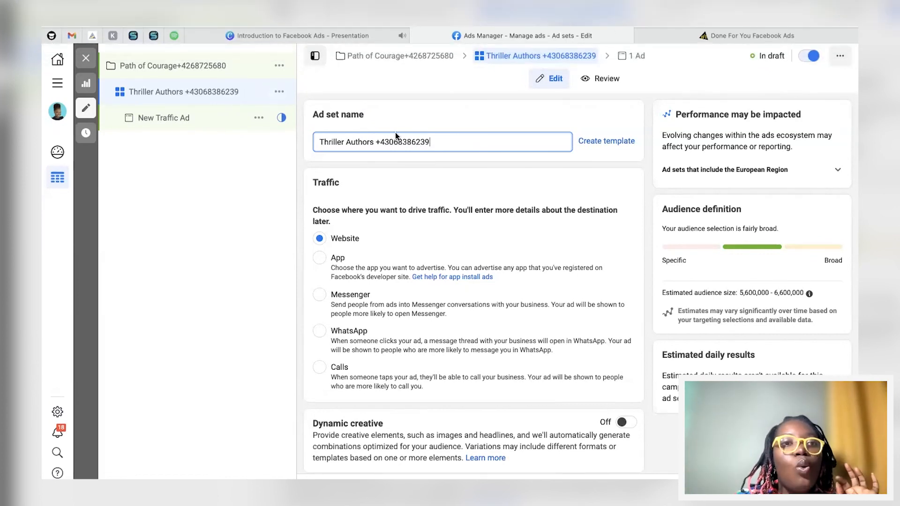
# Step: Open the campaign, the ad set and the ad in turn from the campaign tree
pyautogui.click(193, 63)
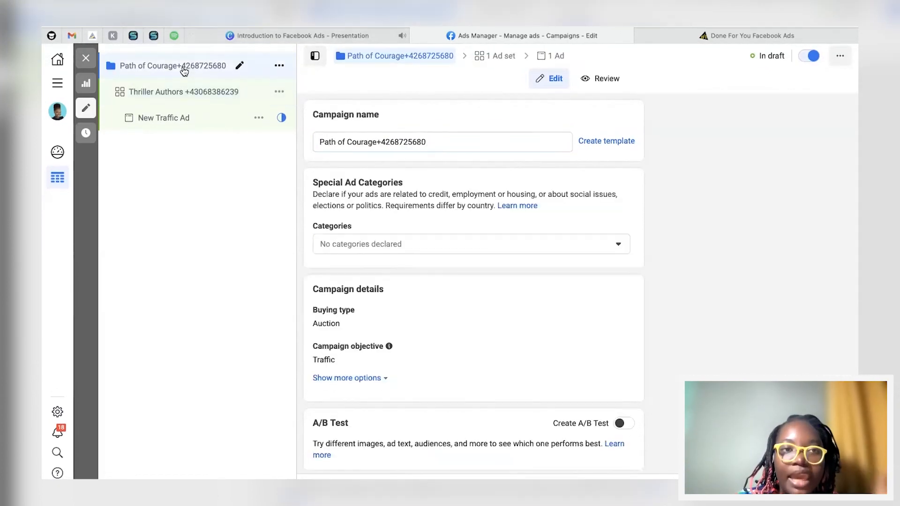
pyautogui.click(177, 92)
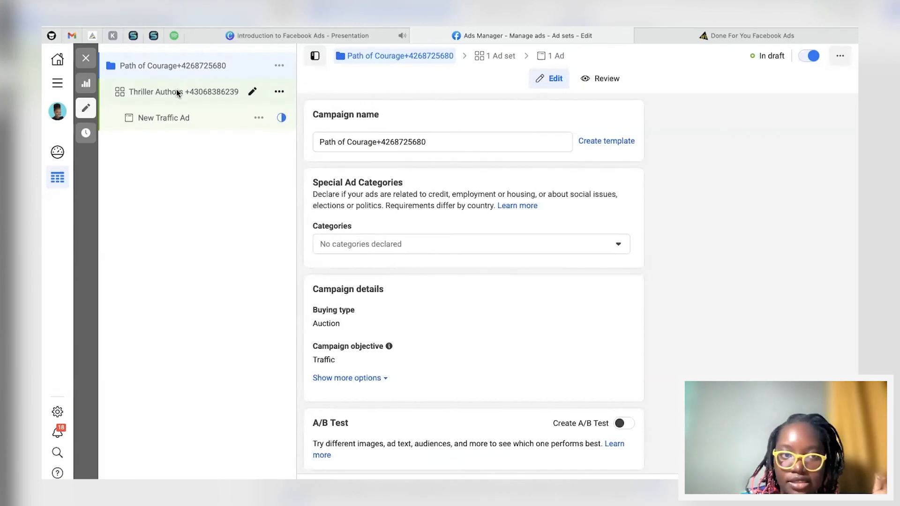
pyautogui.click(163, 117)
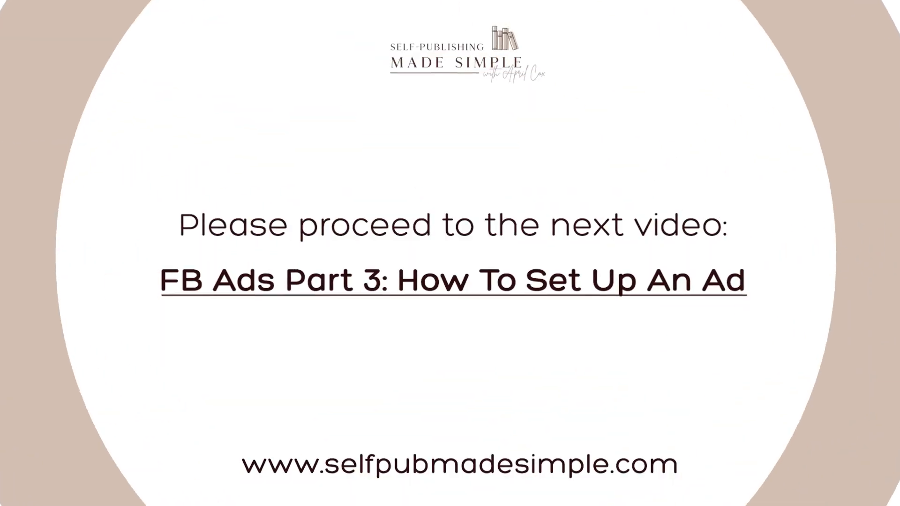